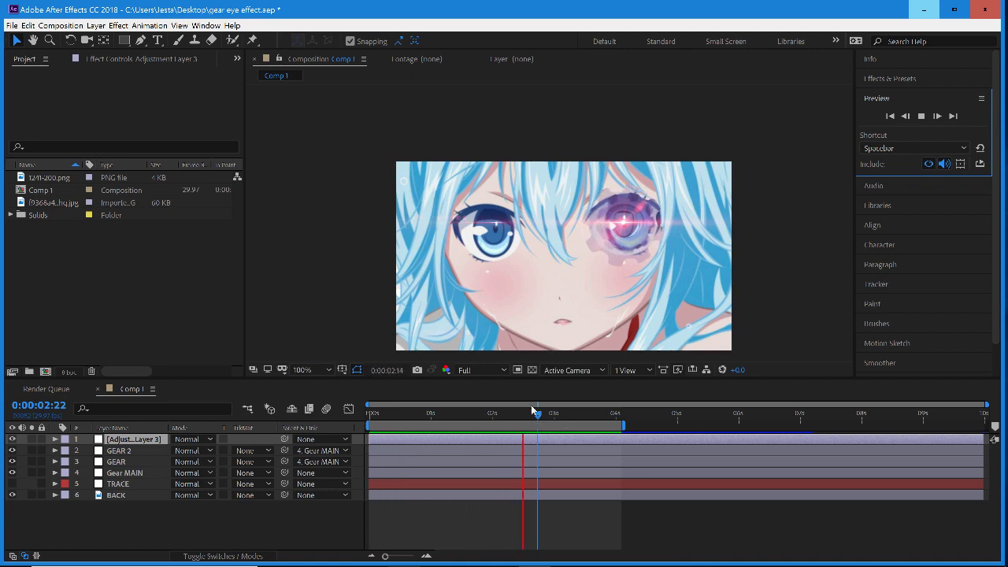
- Preview the finished gear eye animation in Comp 1 and park the playhead at 0:00:01:15
key(space)
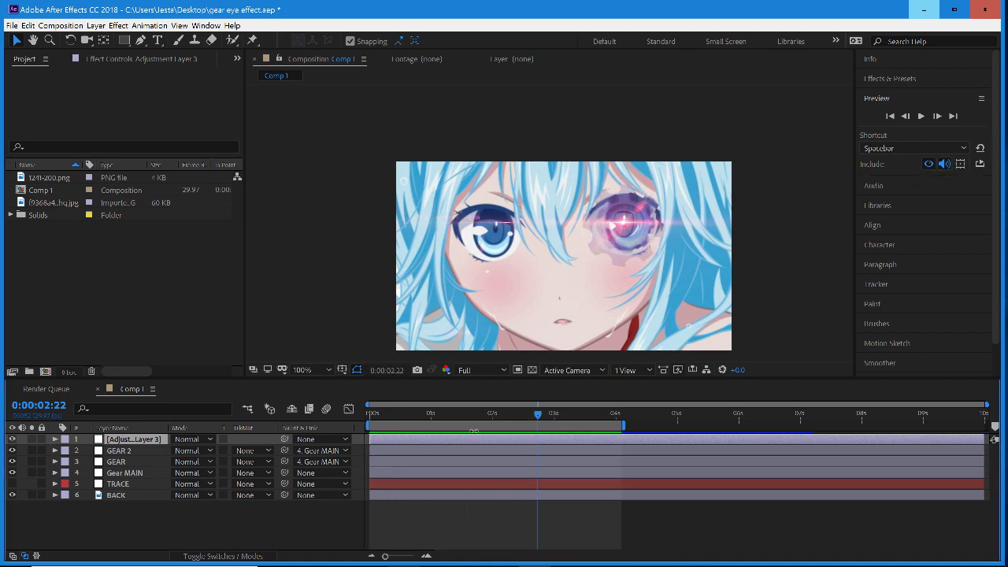
click(428, 414)
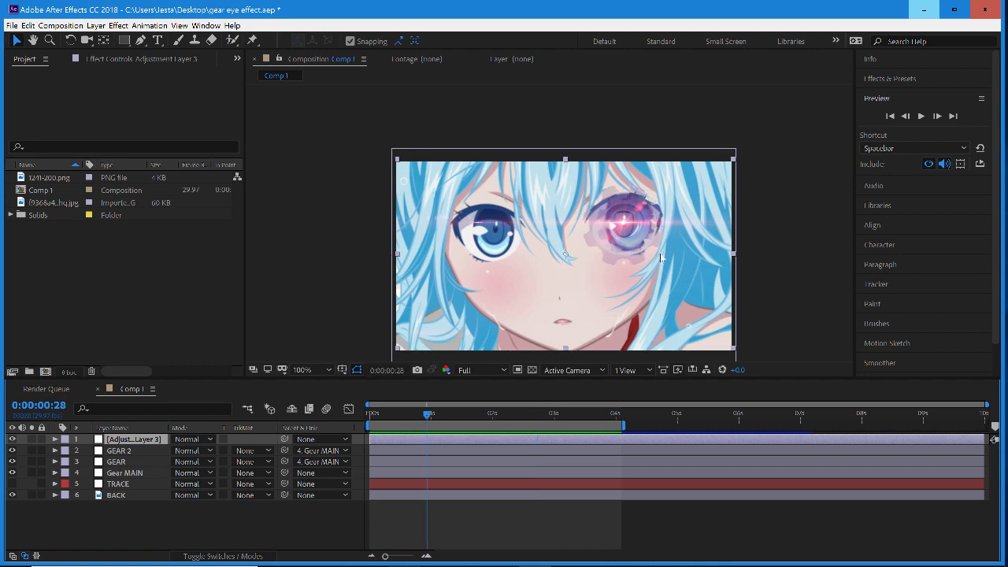
click(921, 116)
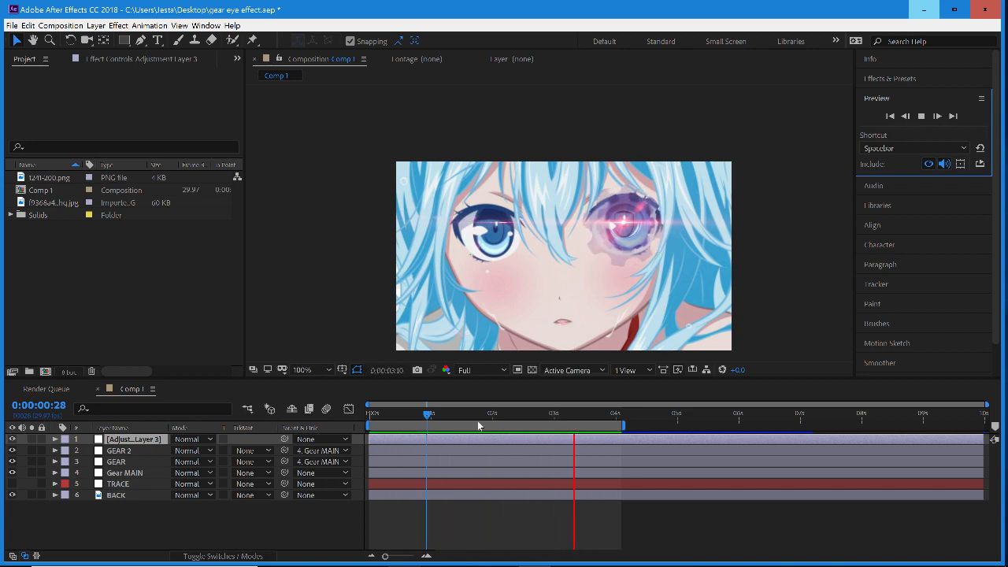
drag(438, 421, 462, 415)
- Create a new composition named Gear with the default 1280 x 720, 29.97 fps settings
right_click(116, 251)
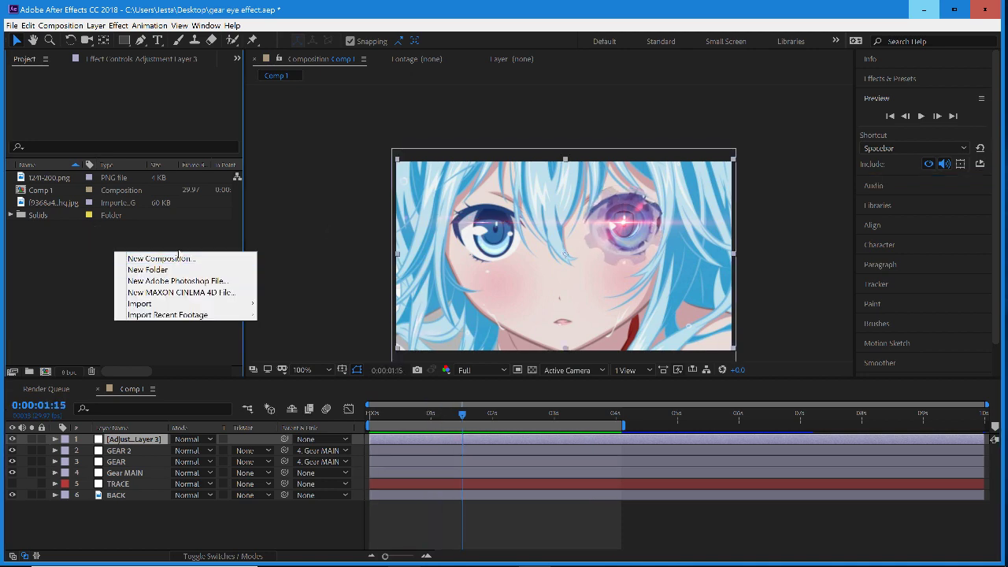
click(158, 257)
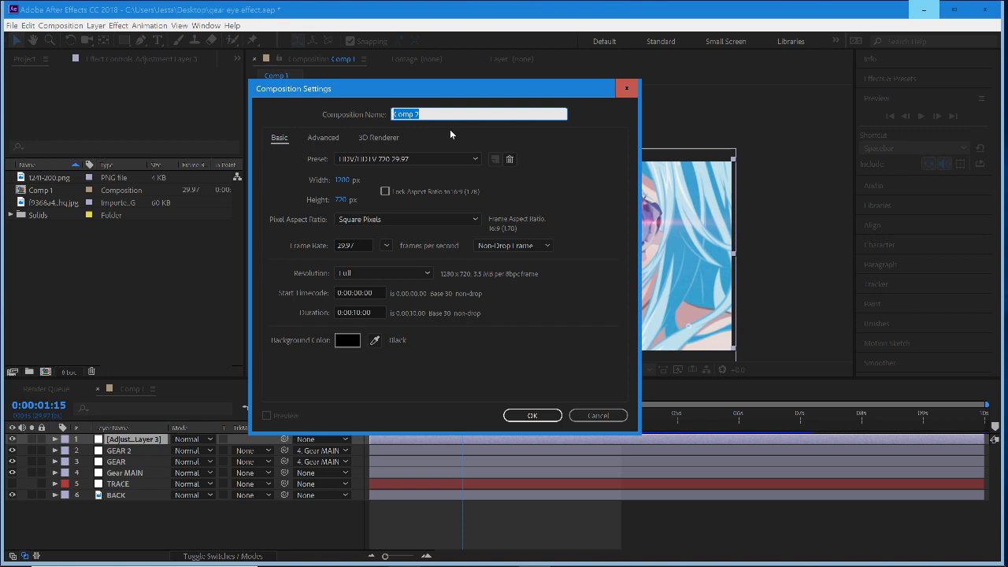
key(BackSpace)
text(Gear)
key(Return)
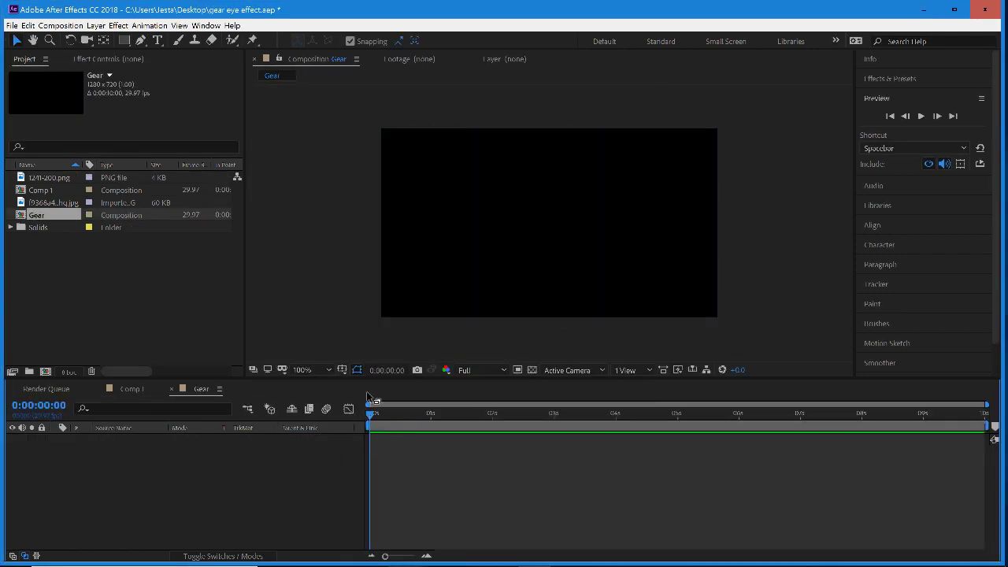
- Add the anime face JPG to the Gear composition and set its scale to 128%
key(space)
key(space)
drag(36, 203, 224, 449)
key(s)
click(197, 493)
- Rename the face image layer as BG and collapse its properties
click(139, 439)
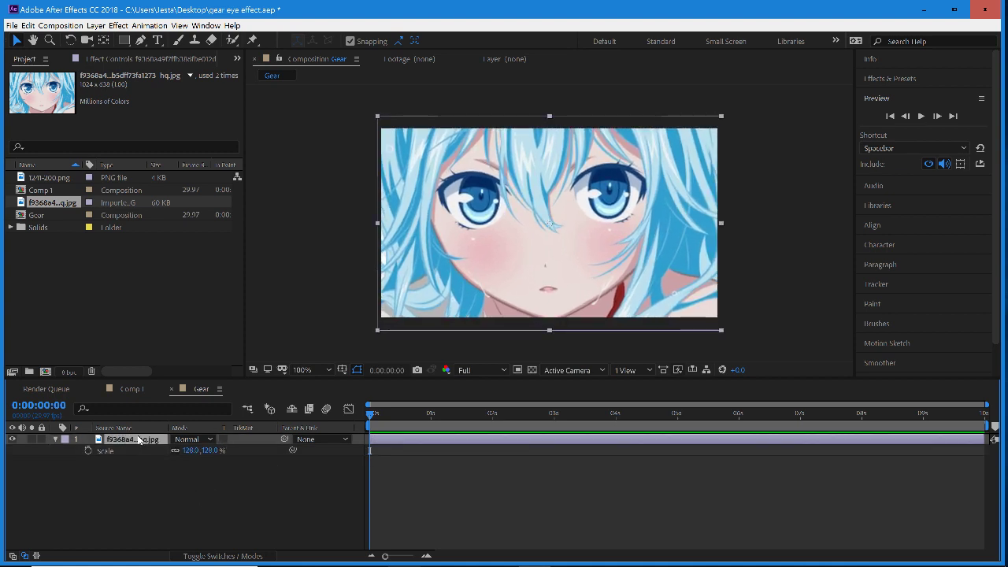
right_click(138, 441)
click(197, 439)
text(BG)
key(Return)
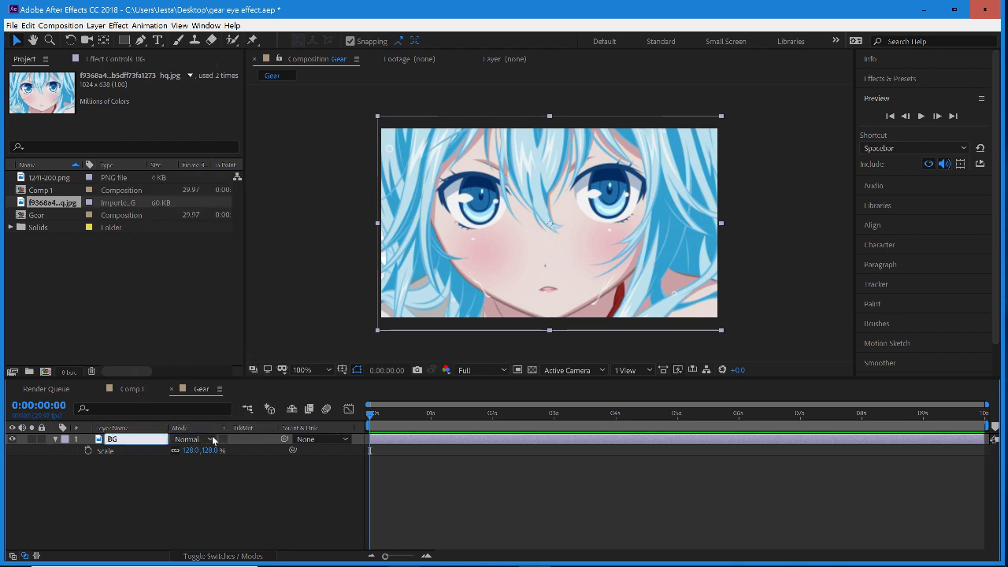
click(74, 455)
click(56, 441)
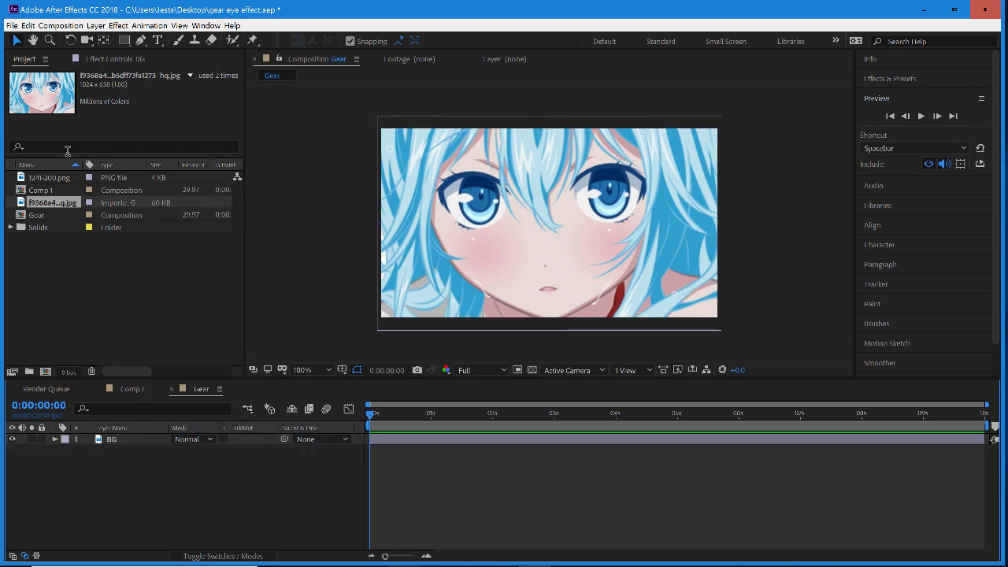
- Add 1241-200.png above the BG layer and set its scale to 177%
click(61, 180)
drag(61, 180, 122, 443)
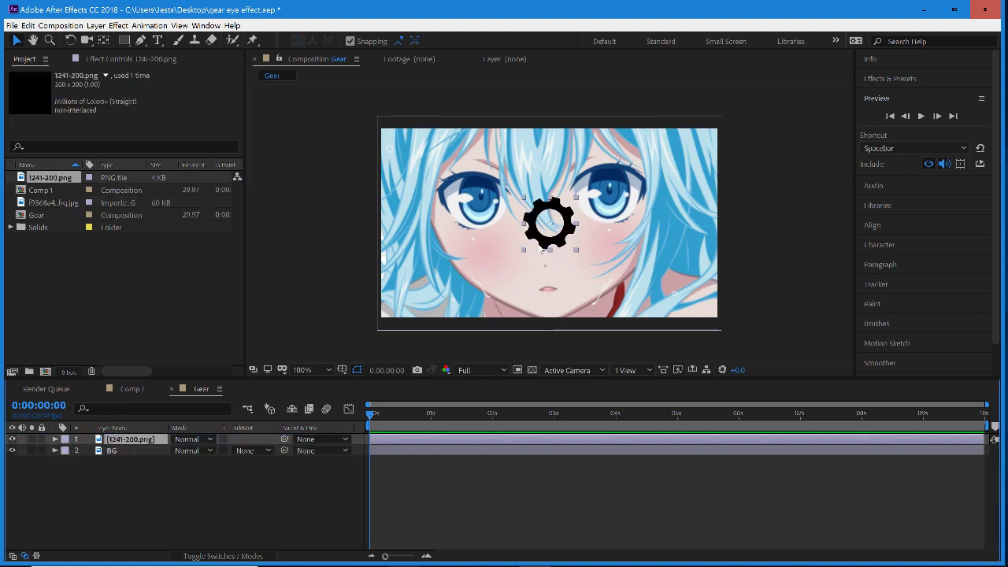
key(s)
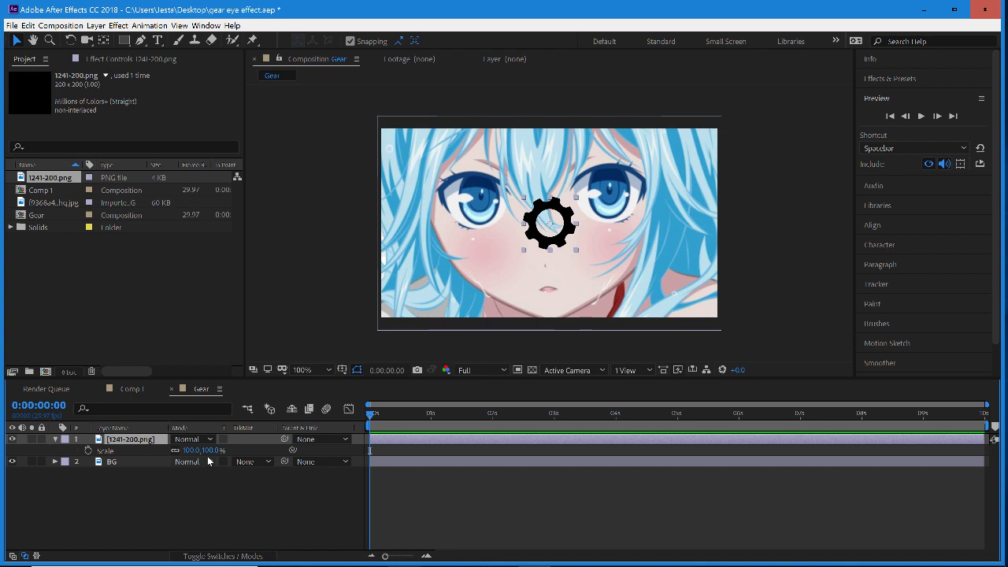
drag(207, 456, 225, 455)
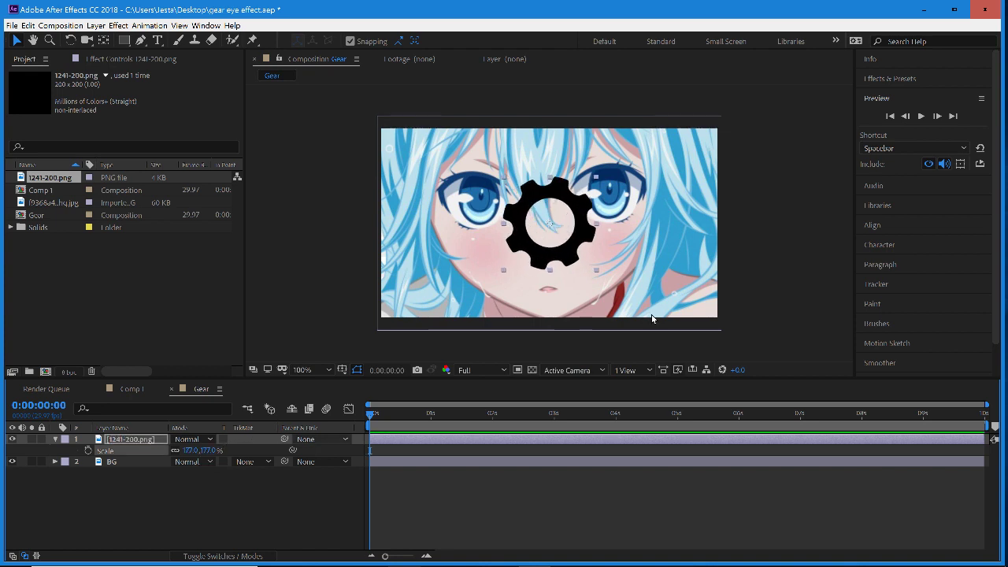
click(739, 277)
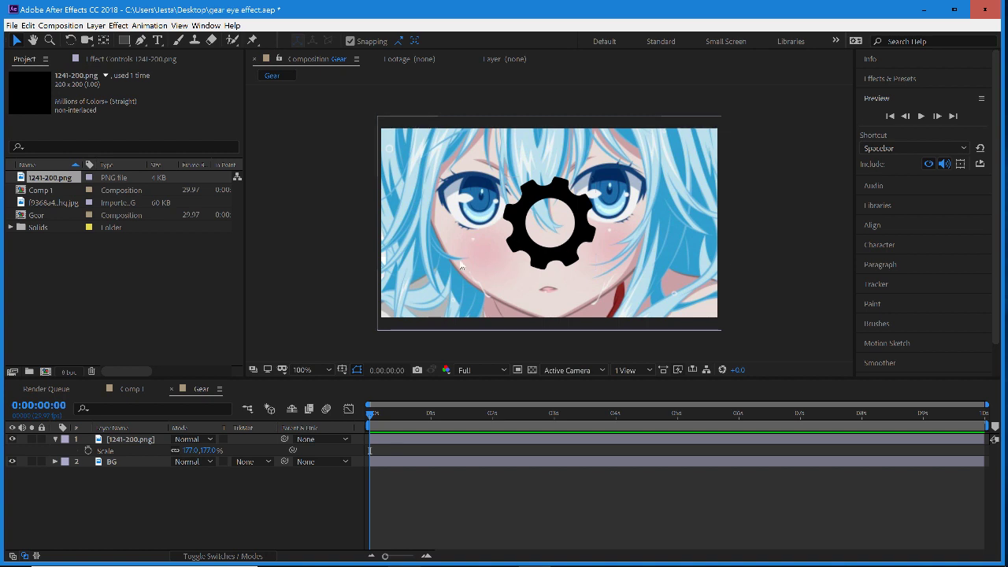
- Rename the gear picture layer as Gear img, collapse its properties and deselect it
click(132, 440)
right_click(158, 441)
click(202, 493)
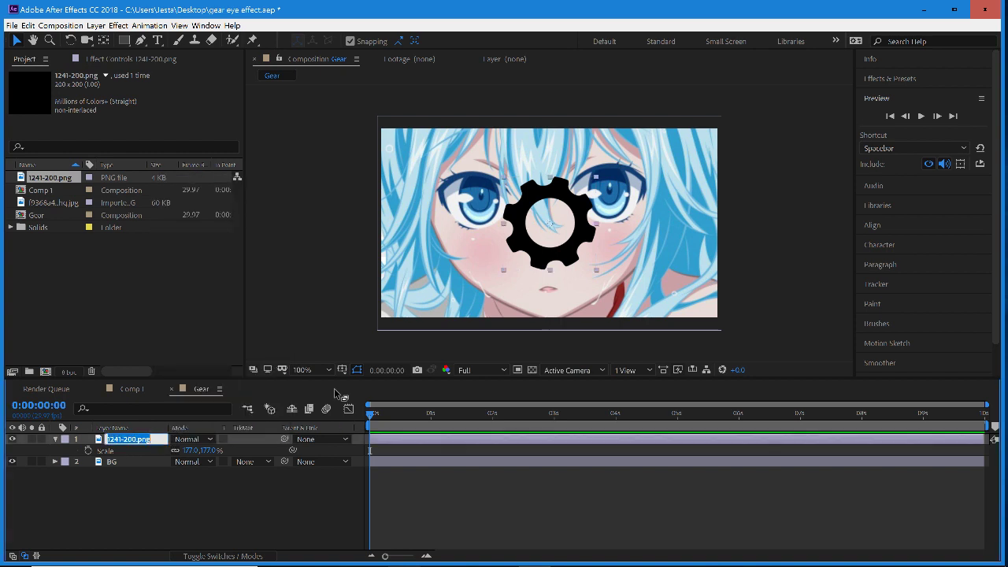
text(Gear Img)
key(Return)
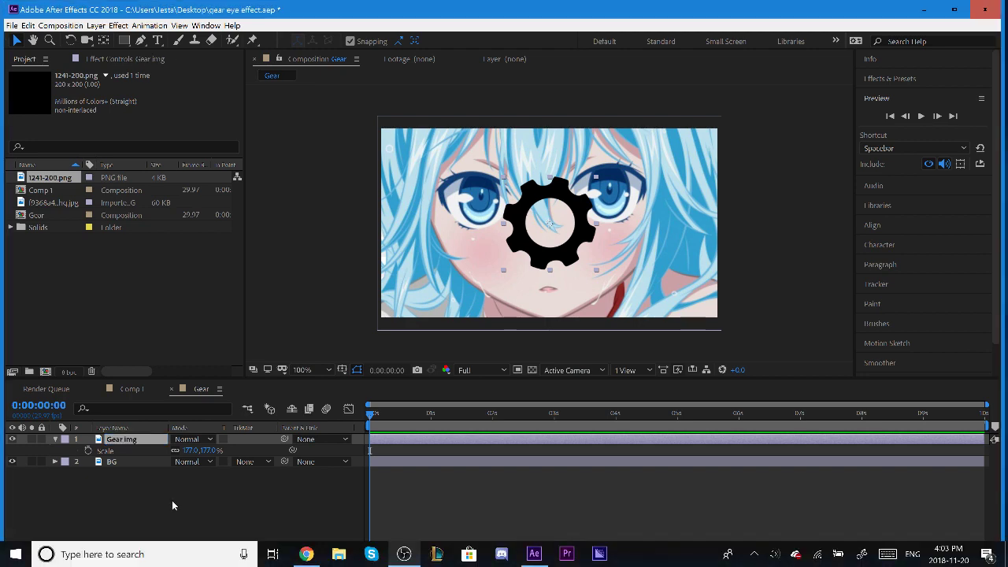
click(54, 439)
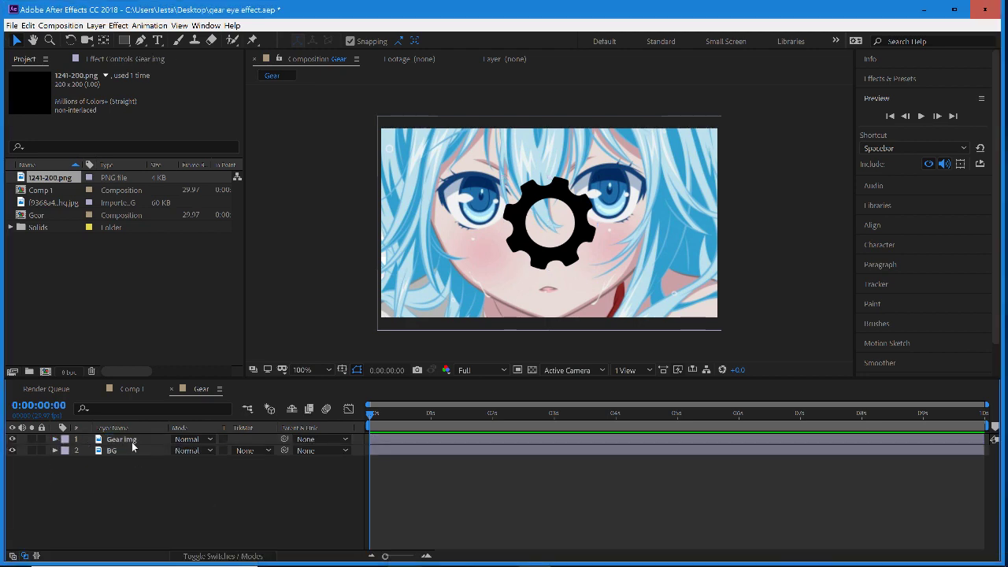
click(133, 440)
click(148, 459)
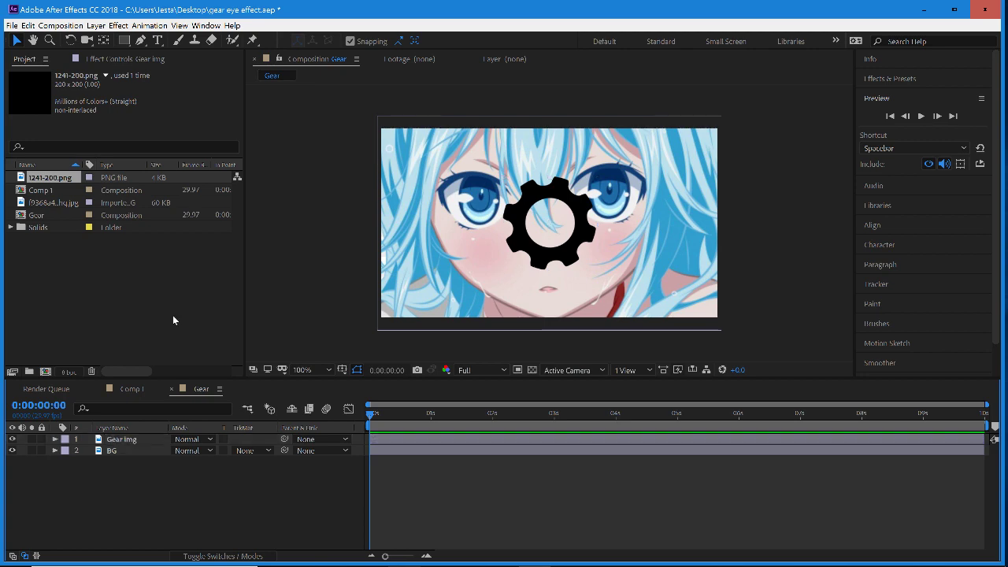
- Add an adjustment layer on top of the layer stack and rename it Glass Gear
click(96, 25)
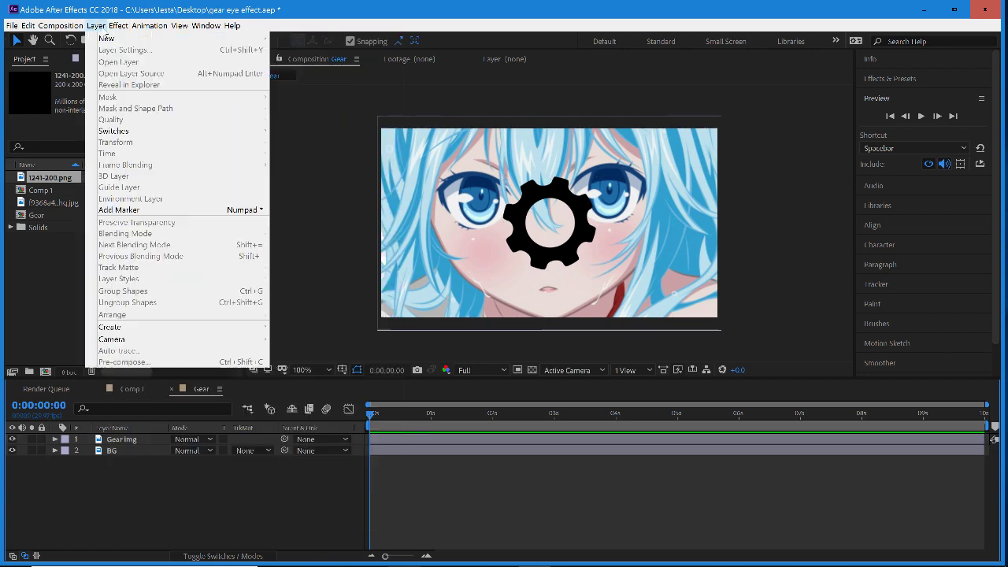
mouse_move(106, 38)
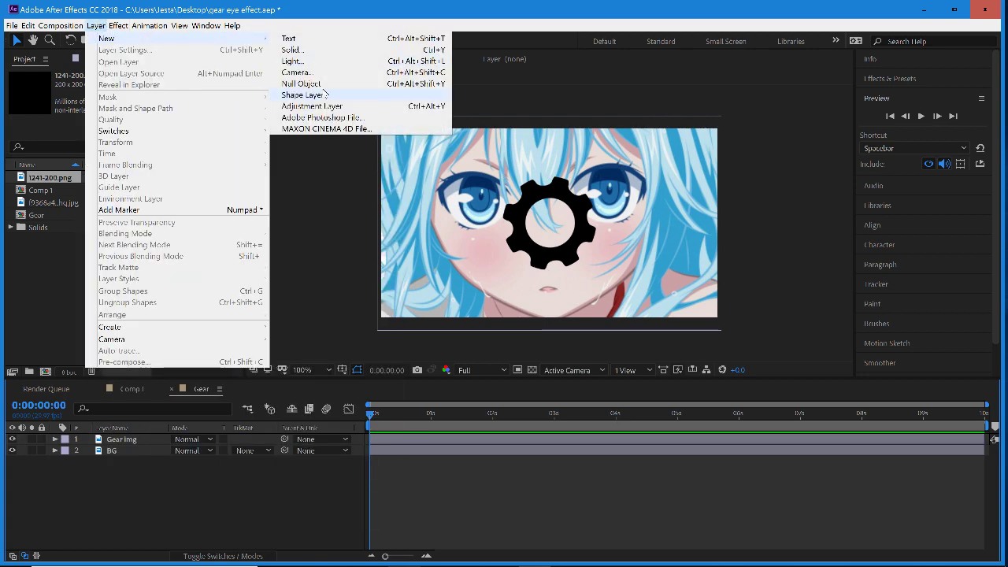
click(319, 114)
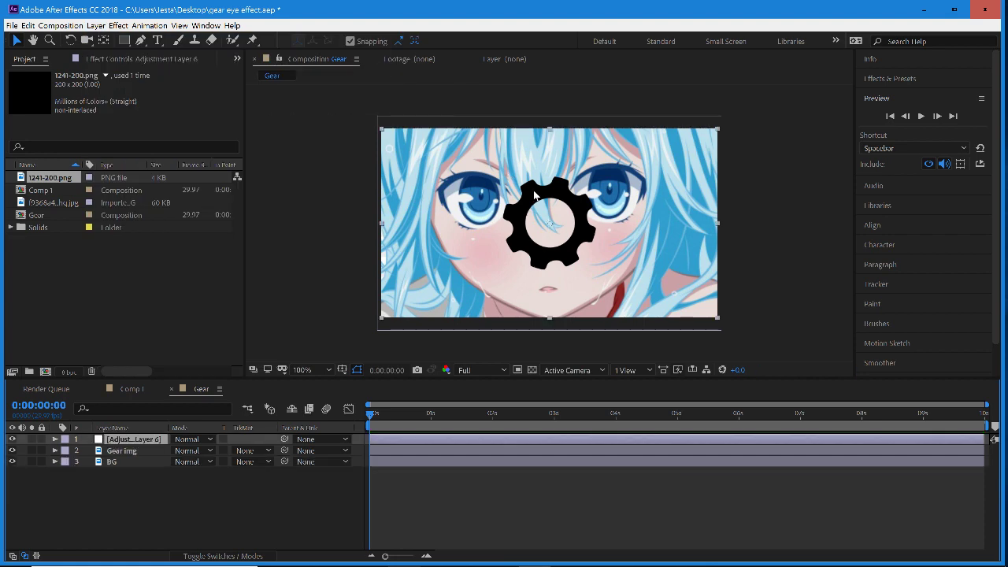
right_click(134, 442)
click(202, 437)
text(Glass Gear)
key(Return)
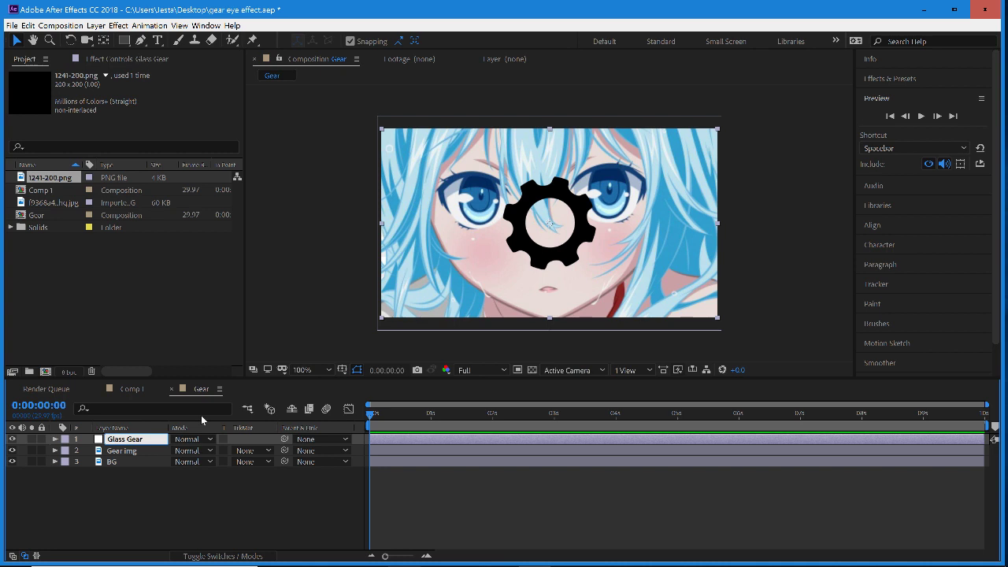
click(230, 516)
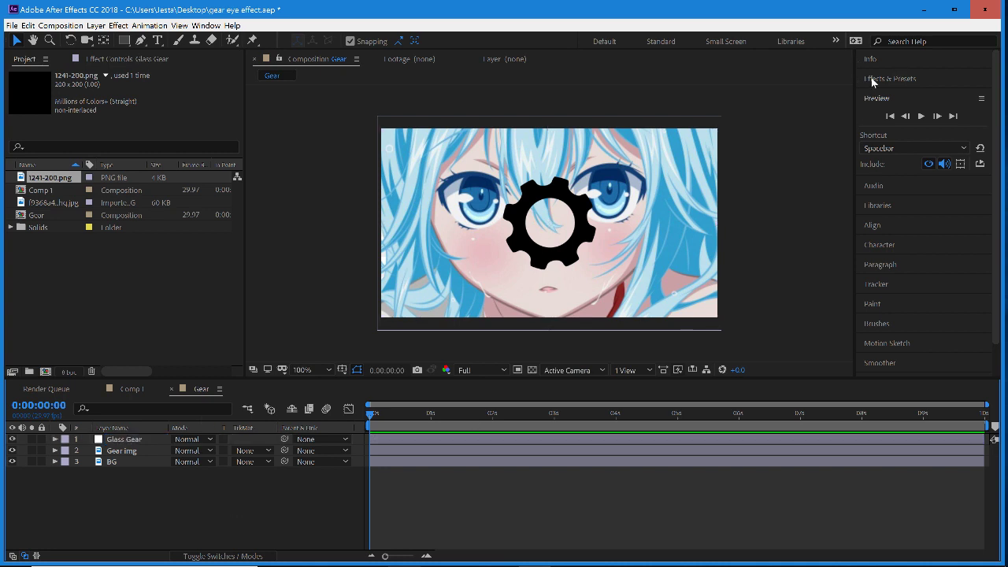
- Find the Triangle [Main] animation preset by searching for "triangle" and apply it to the Glass Gear layer
click(873, 81)
double_click(906, 95)
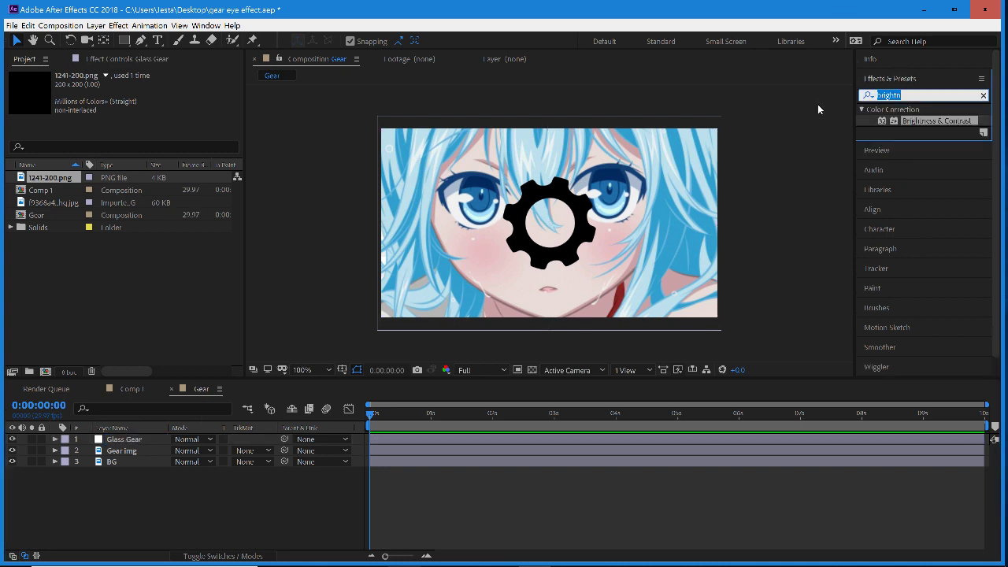
key(BackSpace)
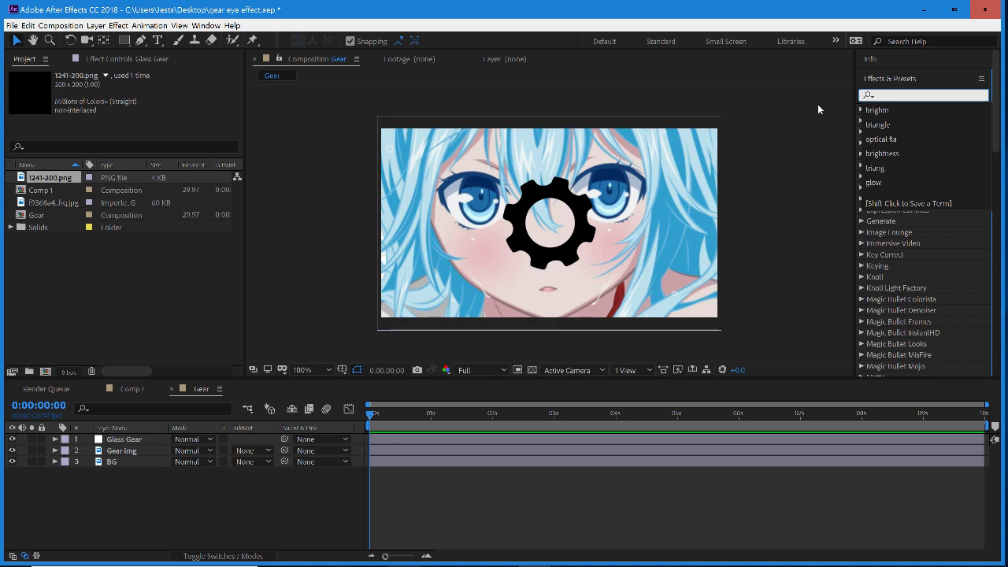
key(Escape)
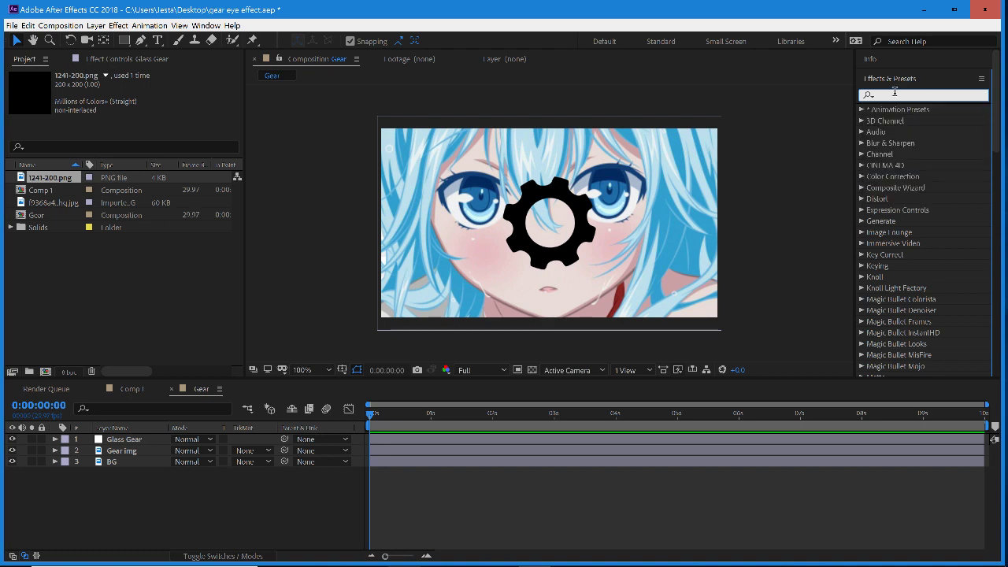
text(triangle)
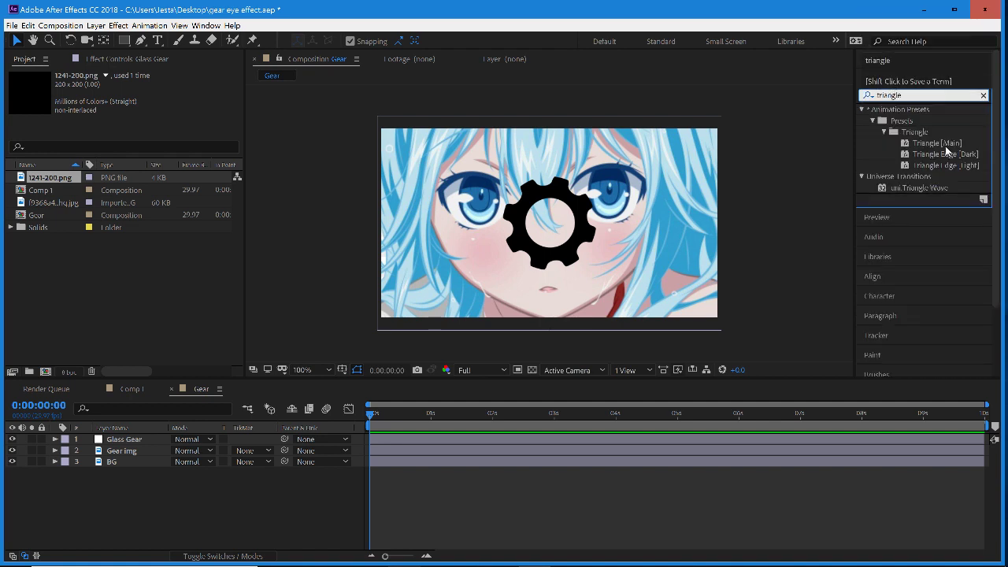
click(946, 145)
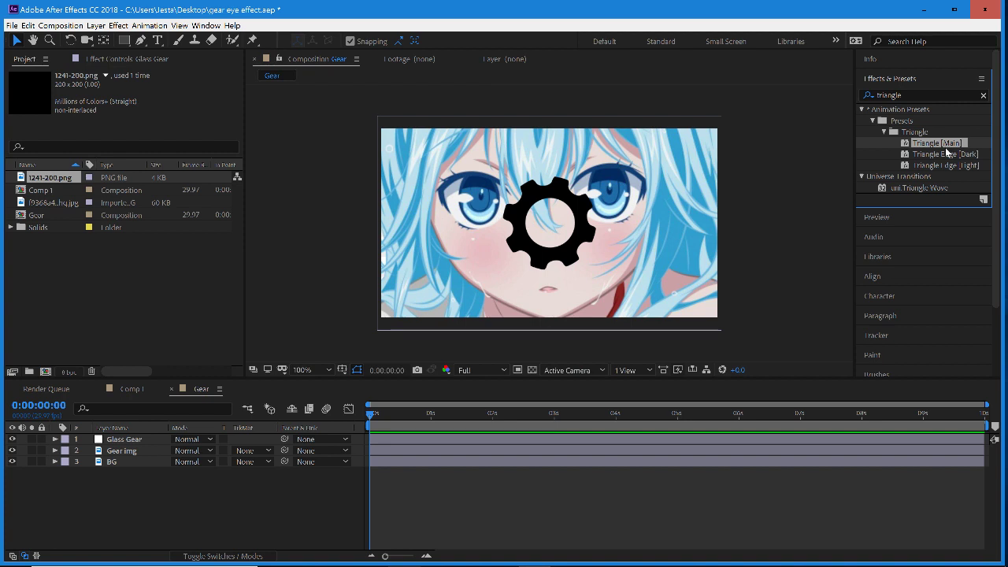
drag(946, 146, 418, 439)
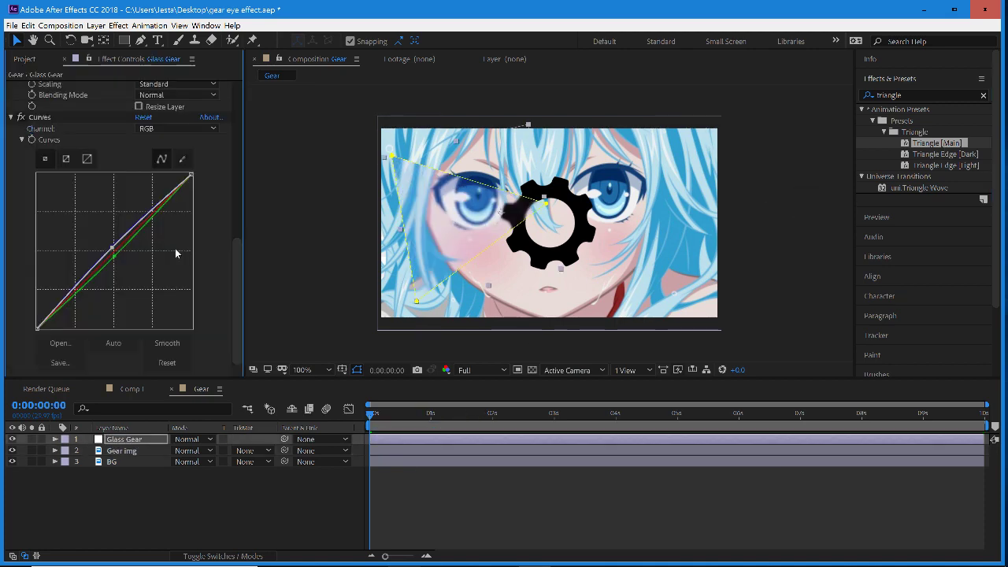
- Remove the Blurriness keyframing from Glass Gear's Gaussian Blur (Legacy) effect and disable its CC Light Sweep effect
scroll(174, 248, up, 10)
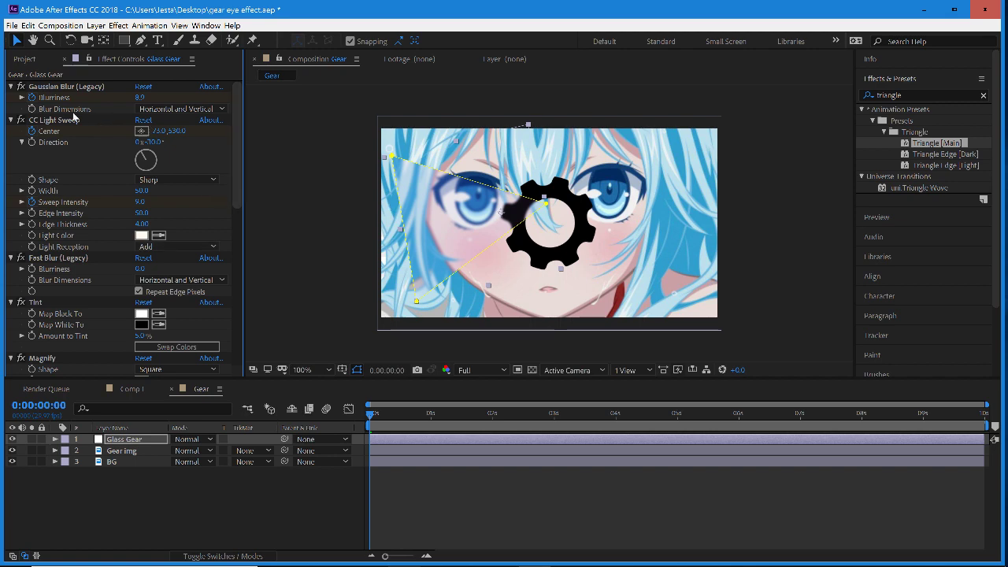
mouse_move(241, 175)
mouse_down()
mouse_move(209, 350)
mouse_move(229, 165)
mouse_up()
click(29, 101)
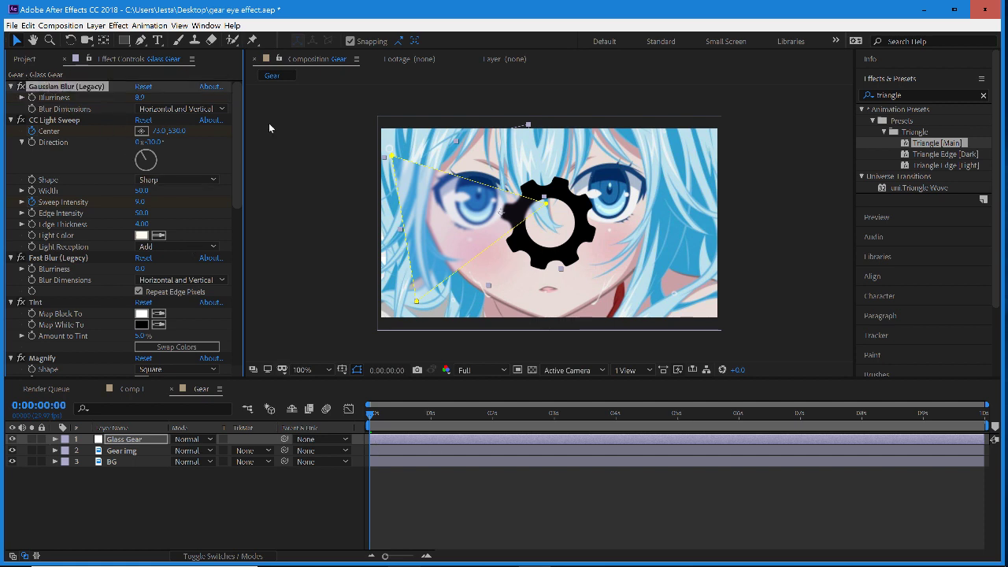
click(321, 130)
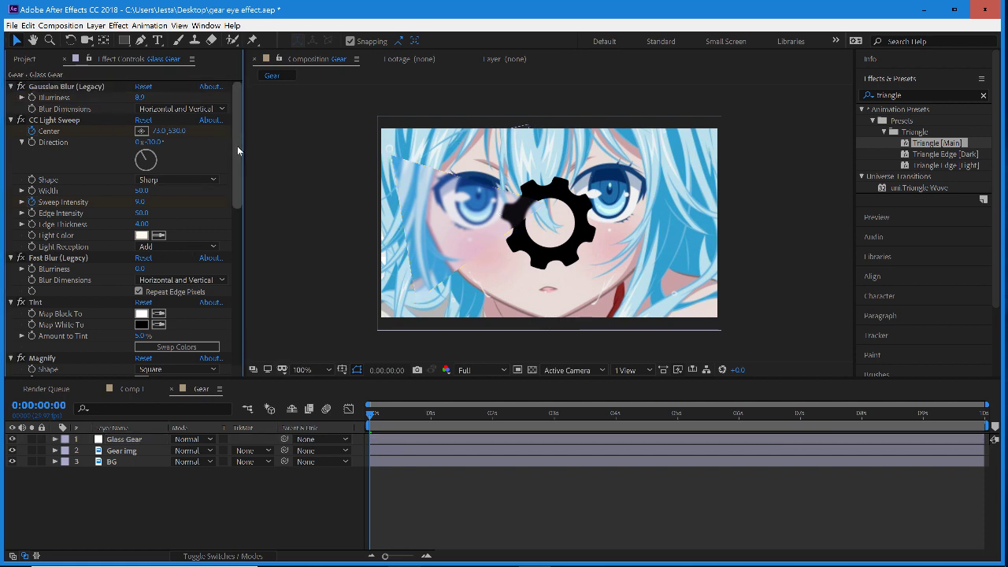
click(21, 120)
- Reveal the Glass Gear layer's masks and delete the triangular Mask 1
click(126, 440)
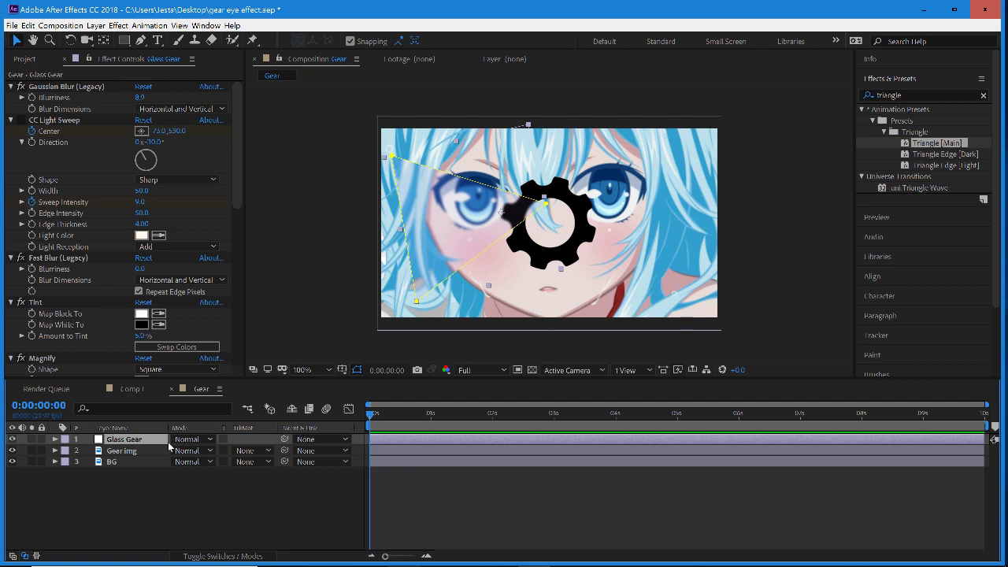
key(m)
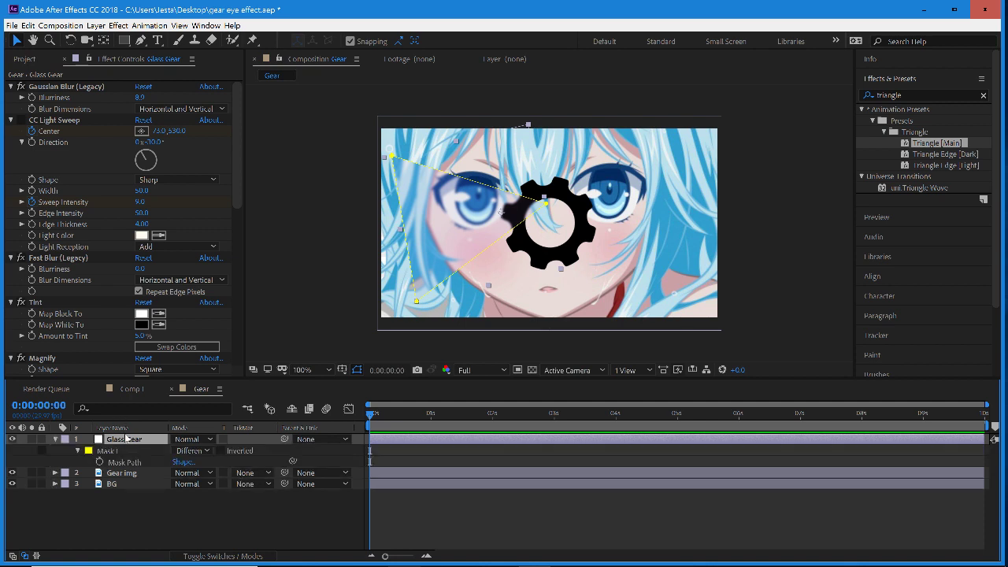
click(108, 452)
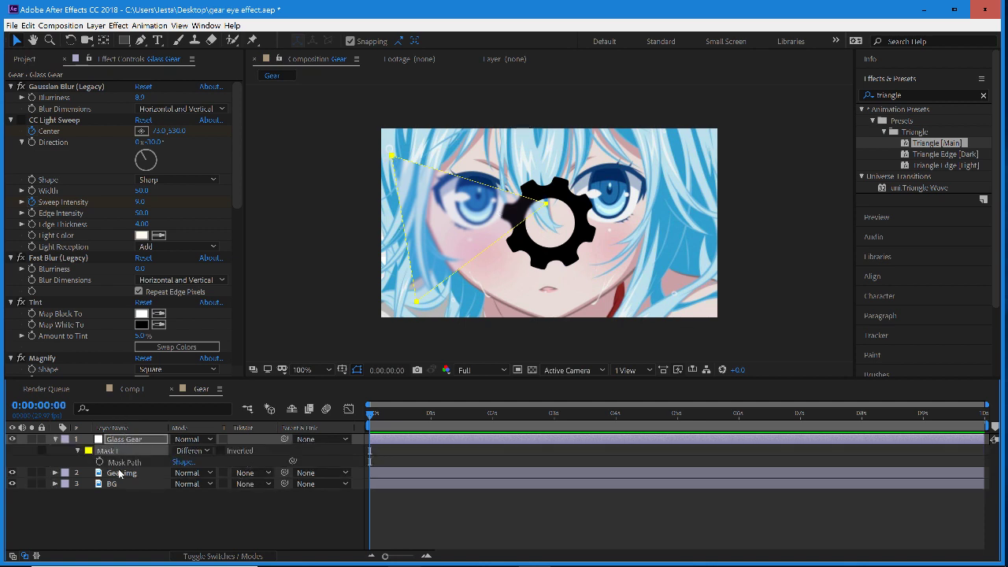
key(m)
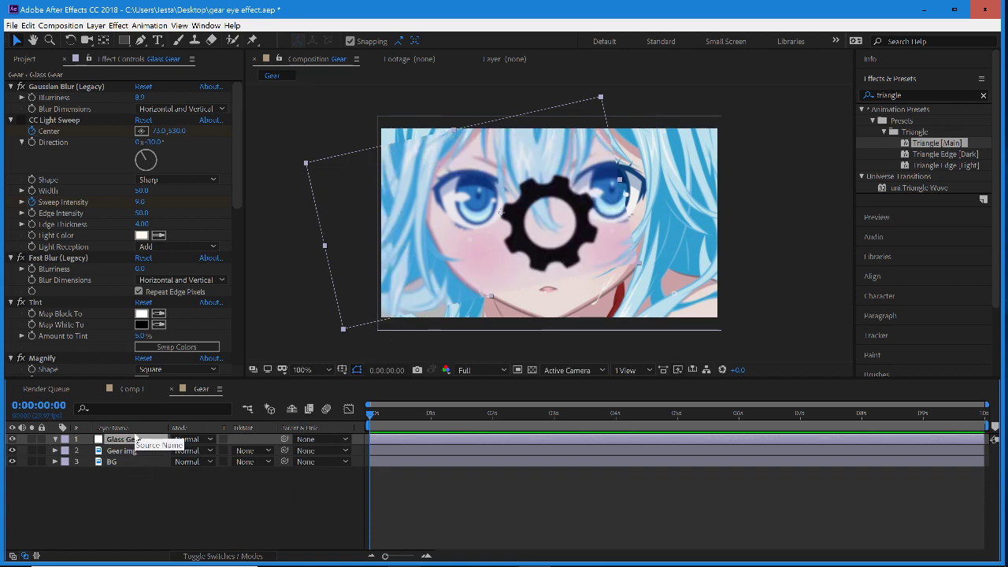
- Set the Glass Gear layer's rotation to 0°, scale to 119% and position to about 754, 408 so it covers the frame
key(s)
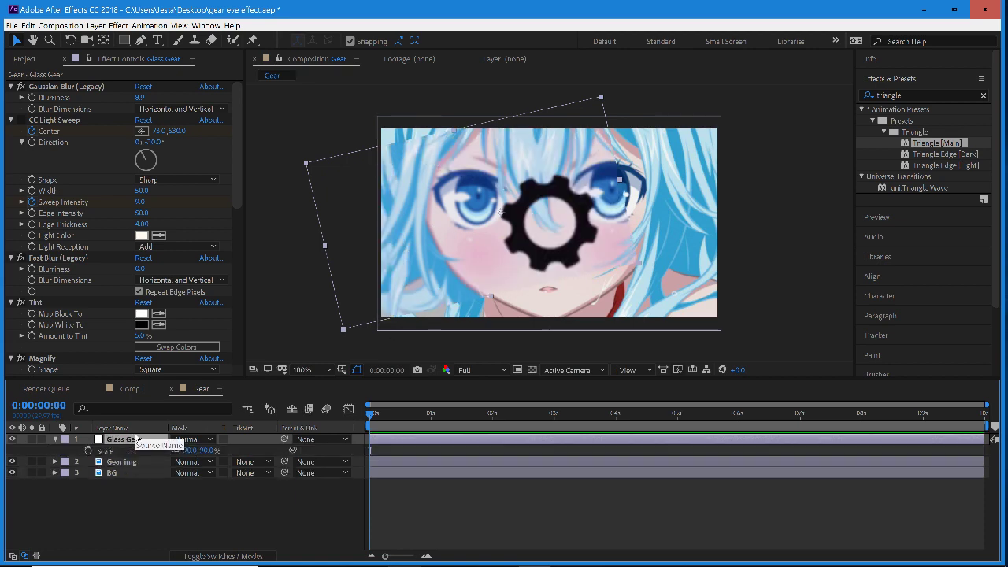
key(shift+p)
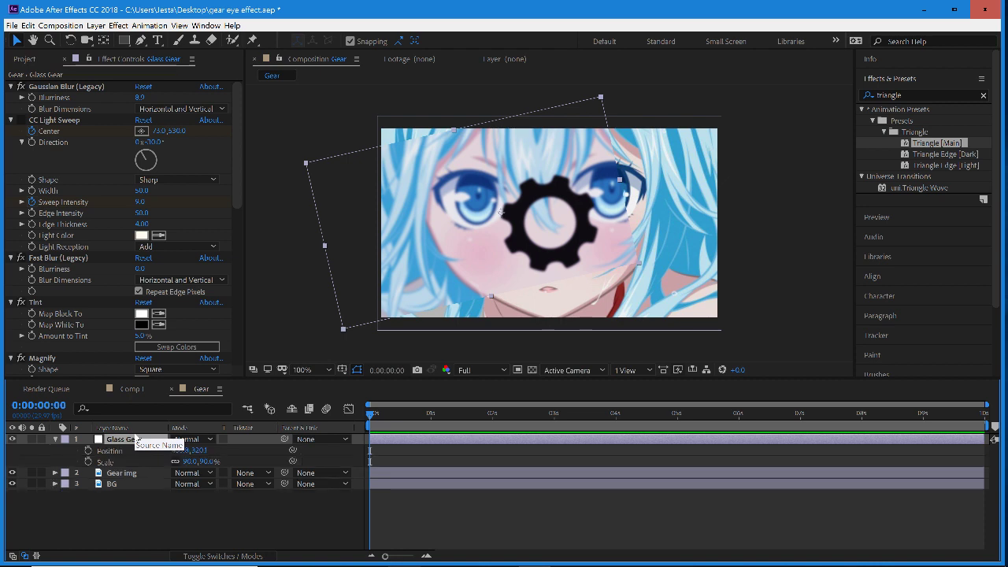
key(shift+r)
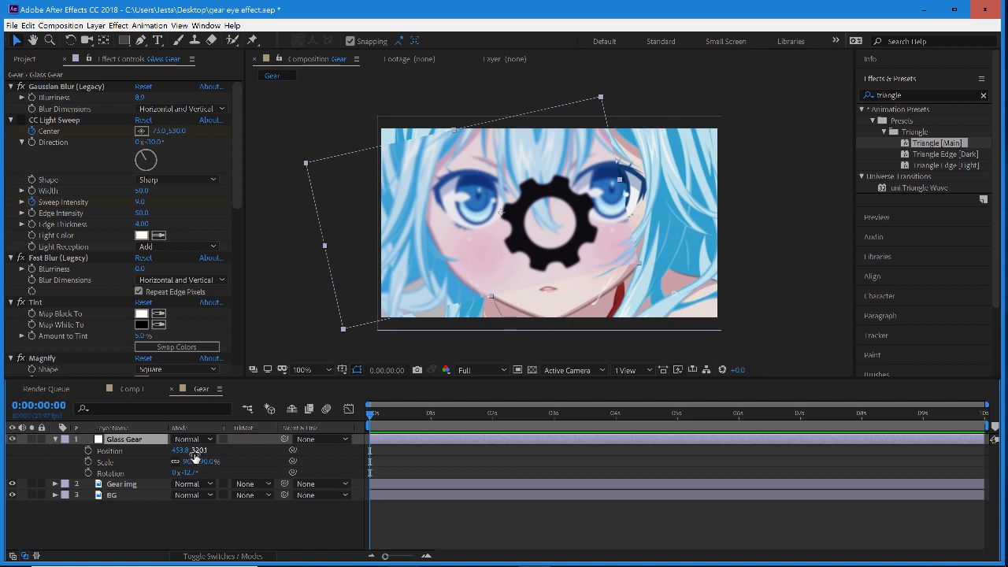
mouse_move(194, 449)
mouse_down()
mouse_move(158, 481)
mouse_move(209, 462)
mouse_up()
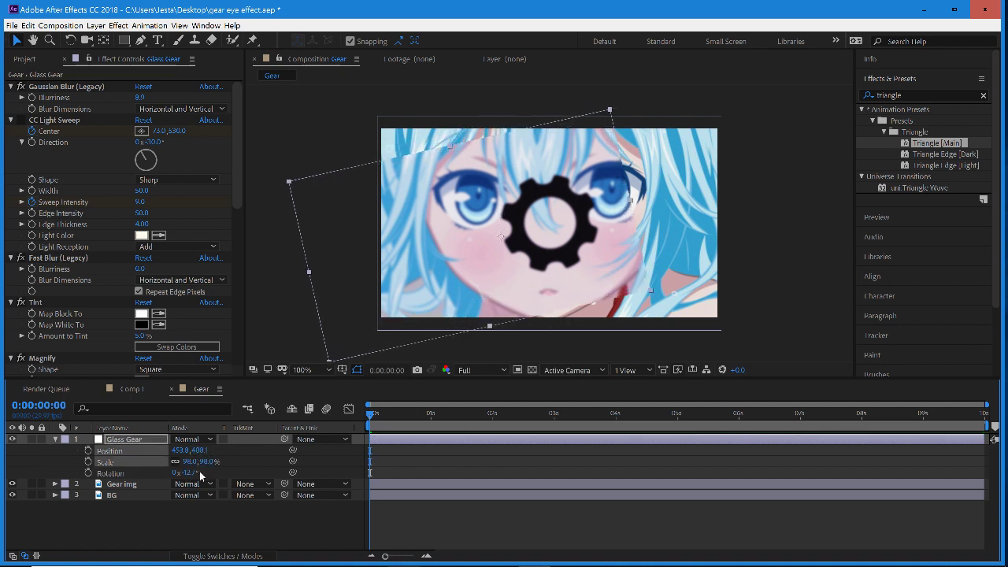
click(192, 471)
text(0)
key(Return)
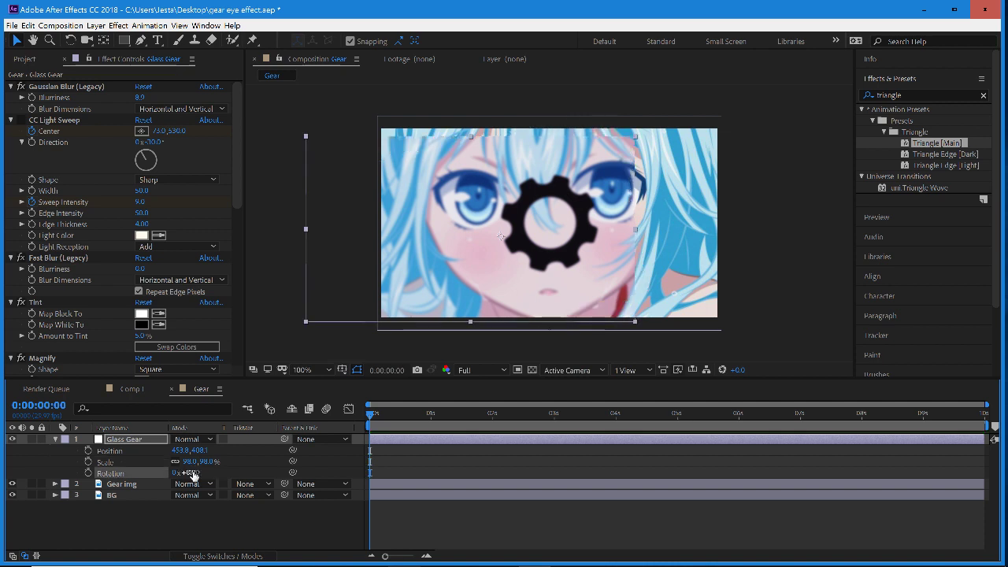
drag(207, 462, 388, 447)
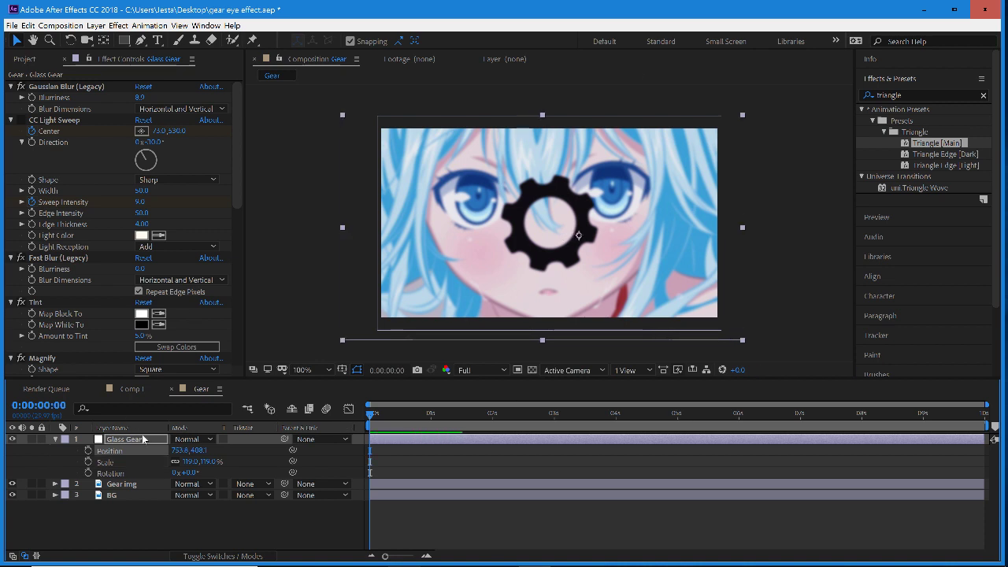
key(Return)
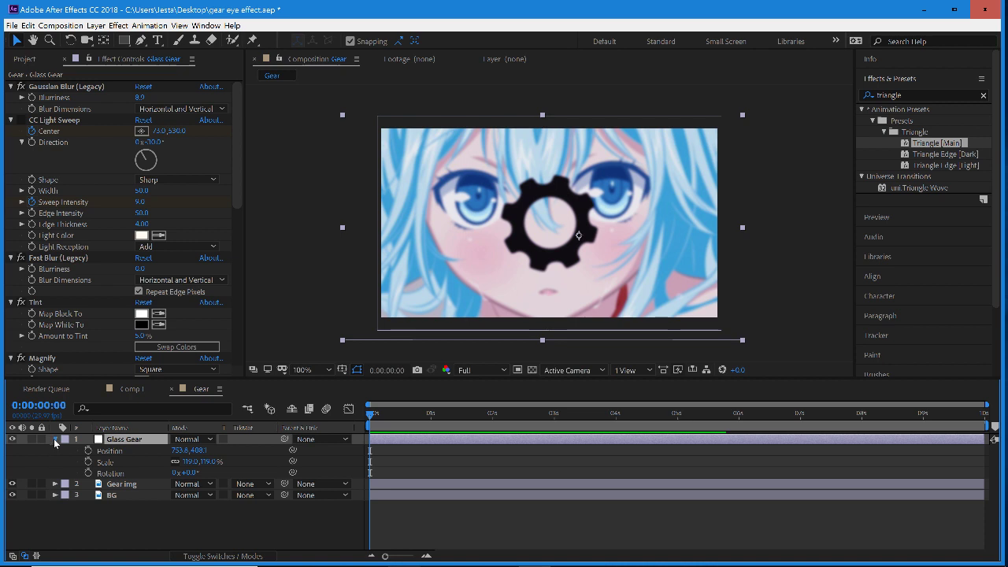
click(55, 439)
click(473, 504)
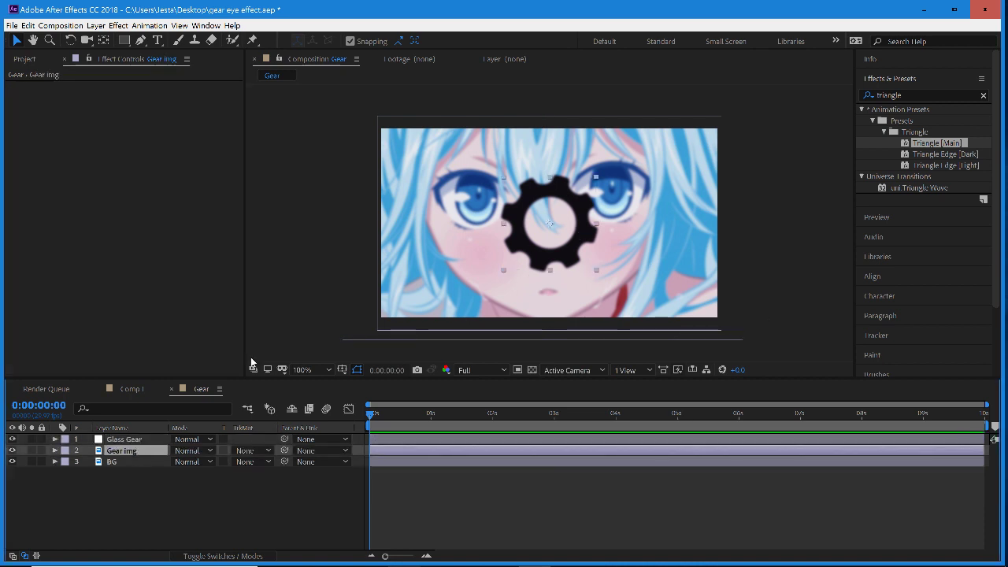
- Move Gear img above Glass Gear and auto-trace its alpha channel for the current frame onto a new layer
drag(114, 448, 120, 434)
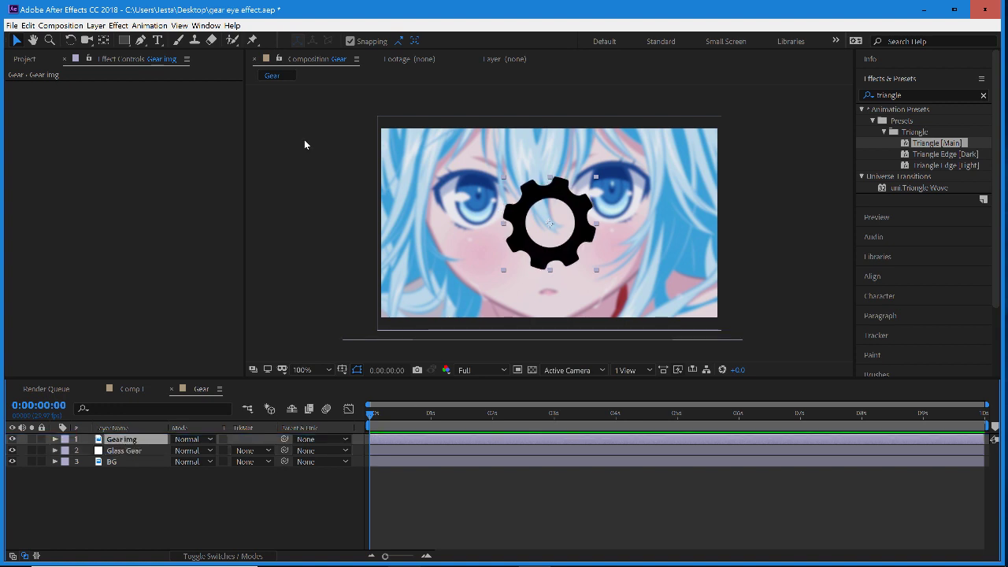
click(96, 26)
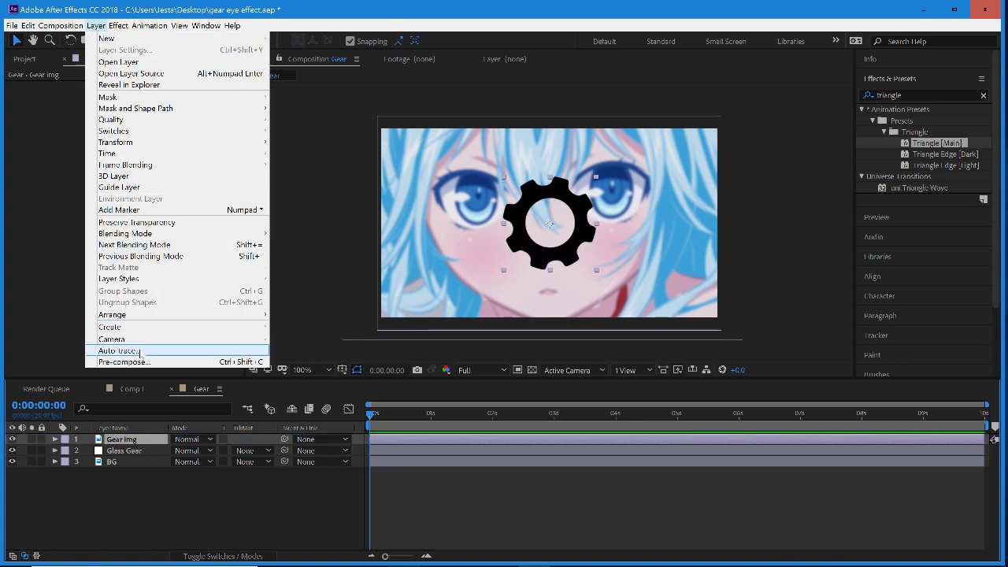
click(128, 351)
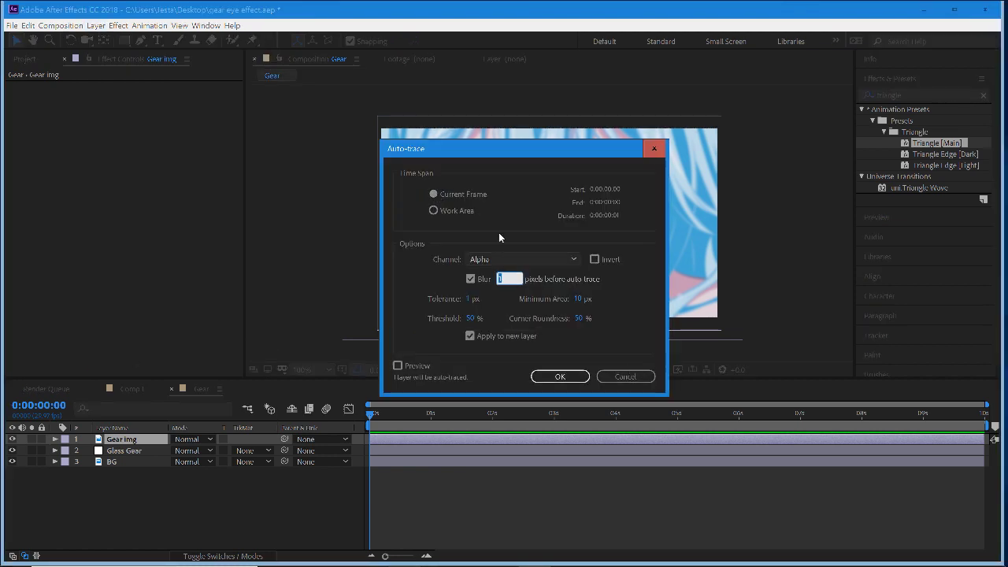
click(560, 378)
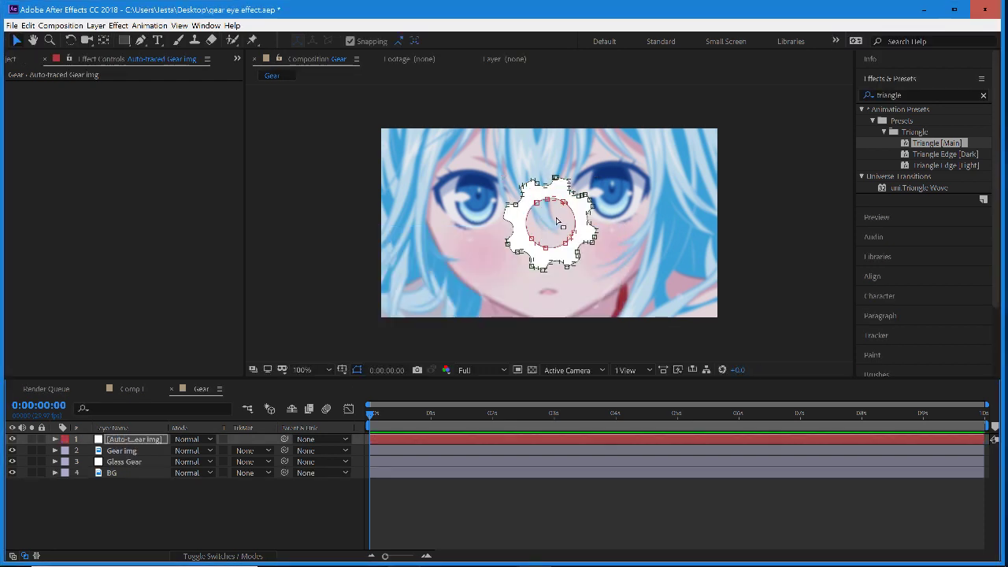
- Hide the Gear img layer and move it to the bottom of the layer stack
click(145, 443)
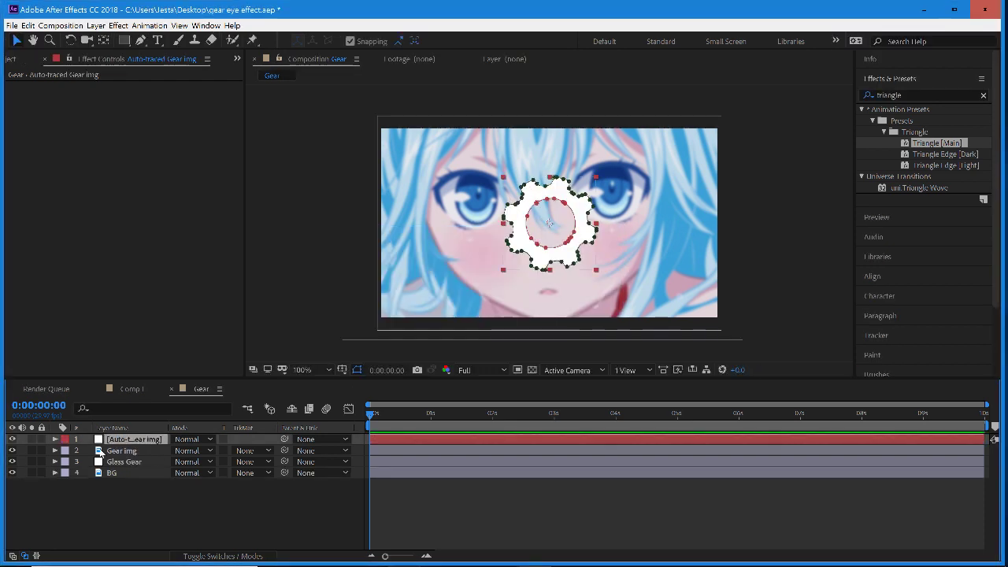
click(135, 450)
click(12, 451)
mouse_move(130, 451)
mouse_down()
mouse_move(119, 508)
mouse_move(145, 457)
mouse_move(135, 473)
mouse_up()
- Copy the Mask Path keyframes of Mask 1 and Mask 2 from the auto-traced gear layer and paste them onto the Glass Gear layer
click(131, 439)
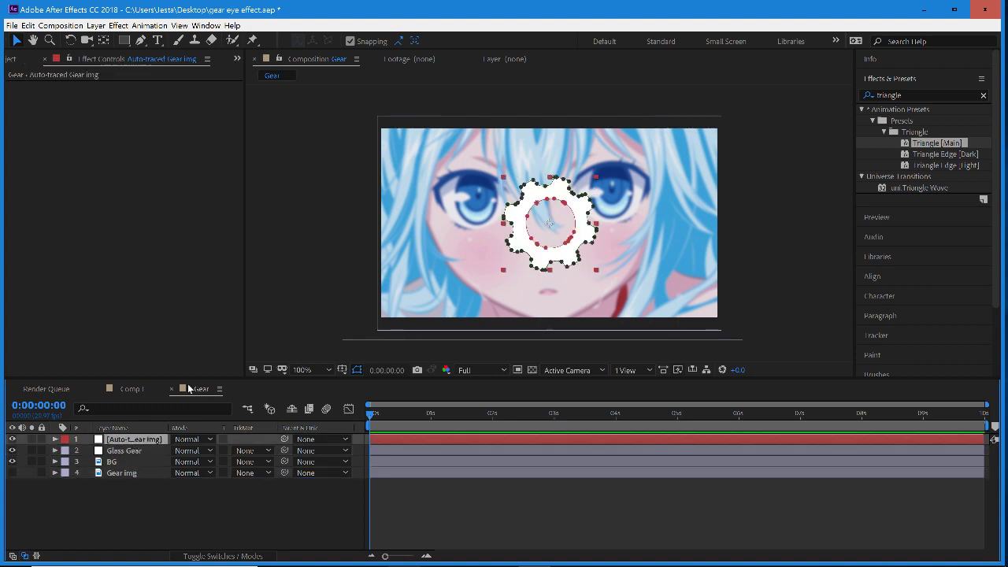
key(period)
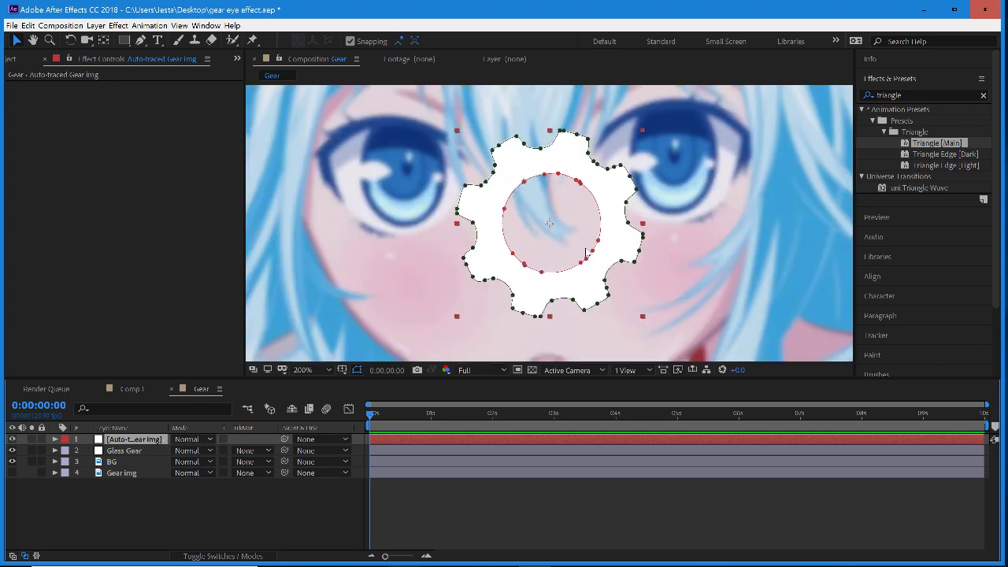
key(comma)
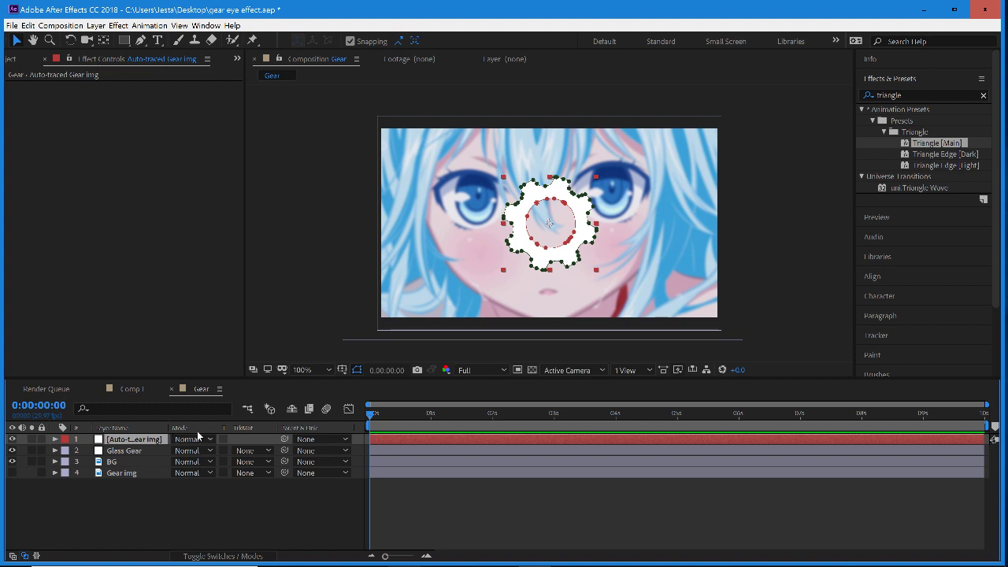
key(m)
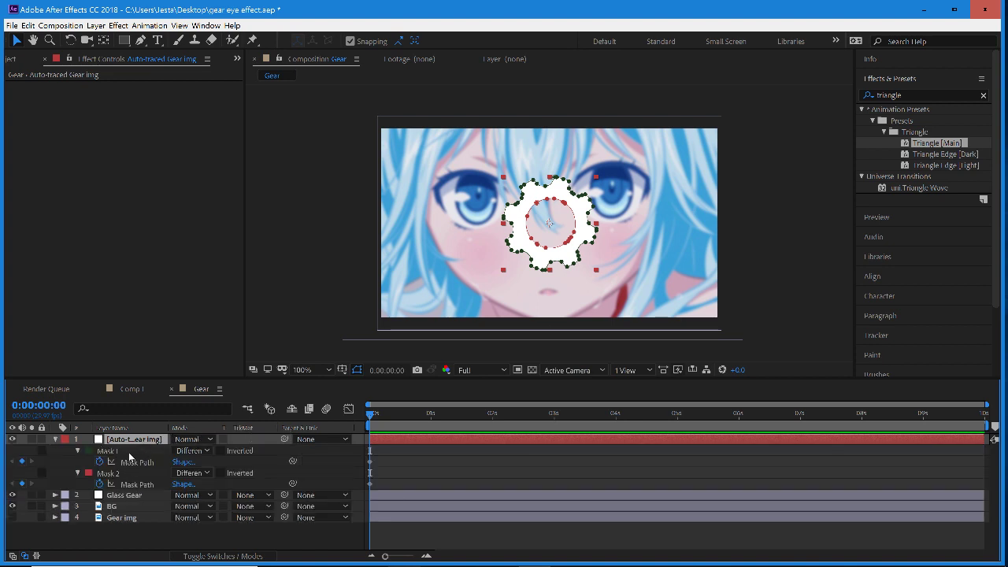
click(369, 463)
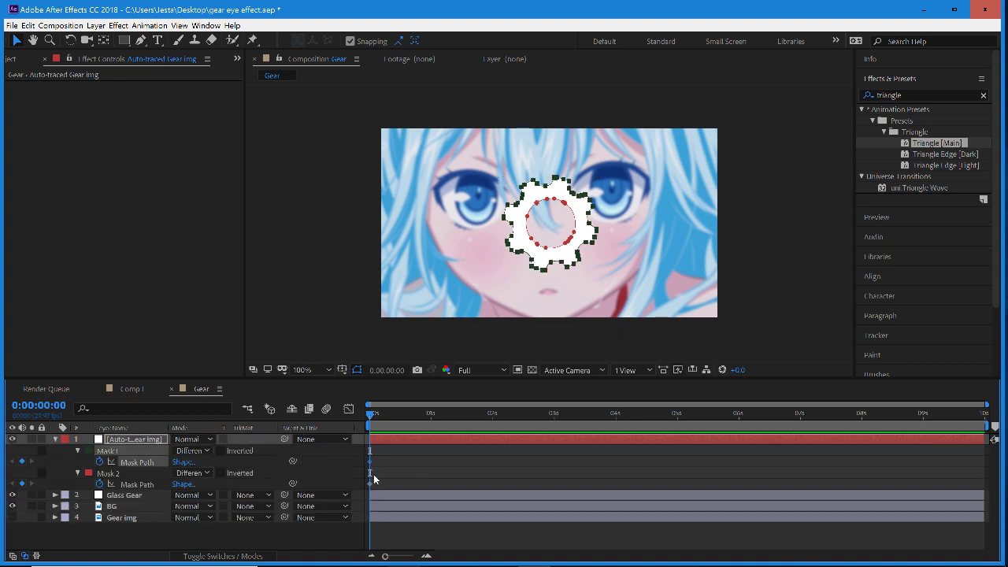
click(372, 482)
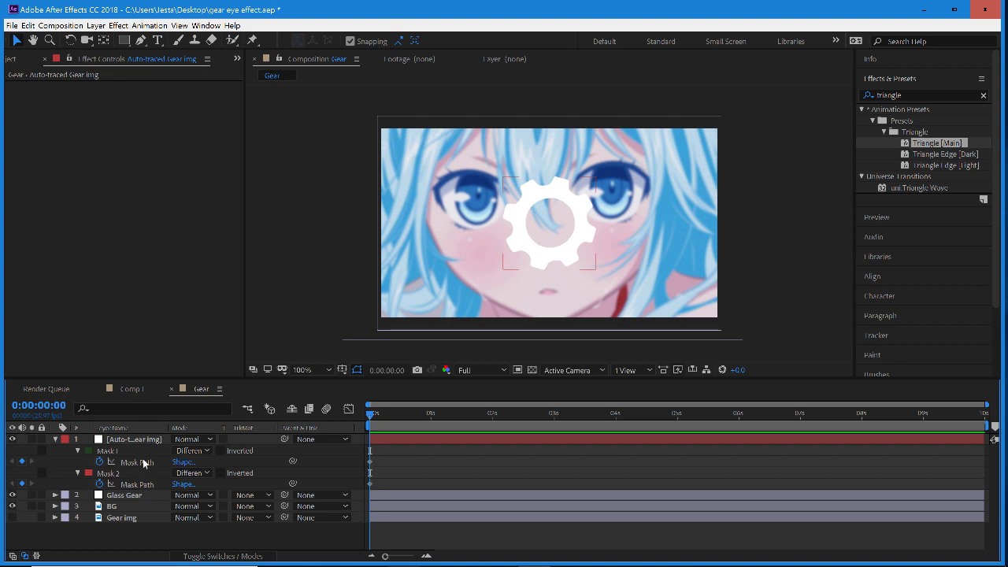
click(145, 457)
shift+click(134, 483)
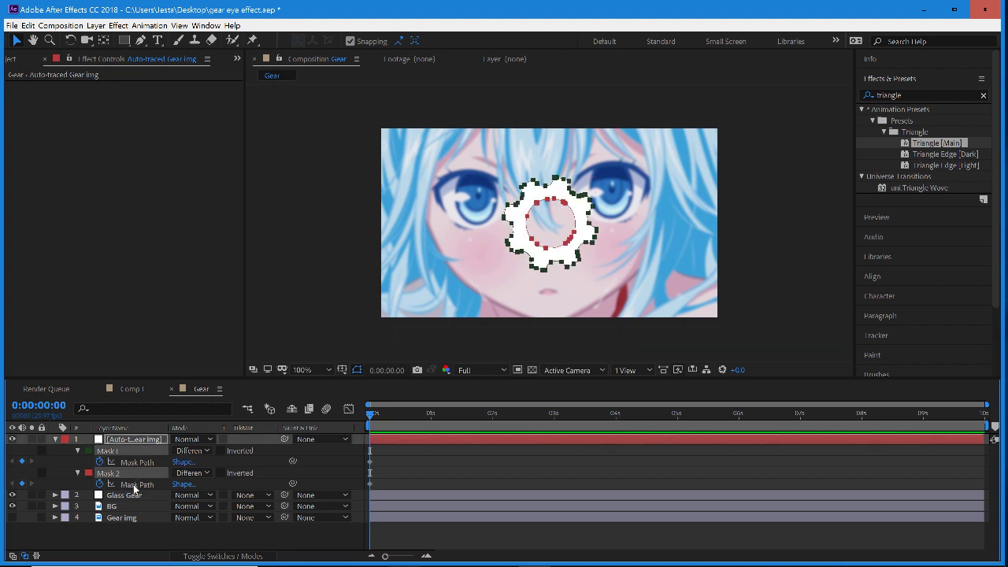
drag(399, 454, 359, 489)
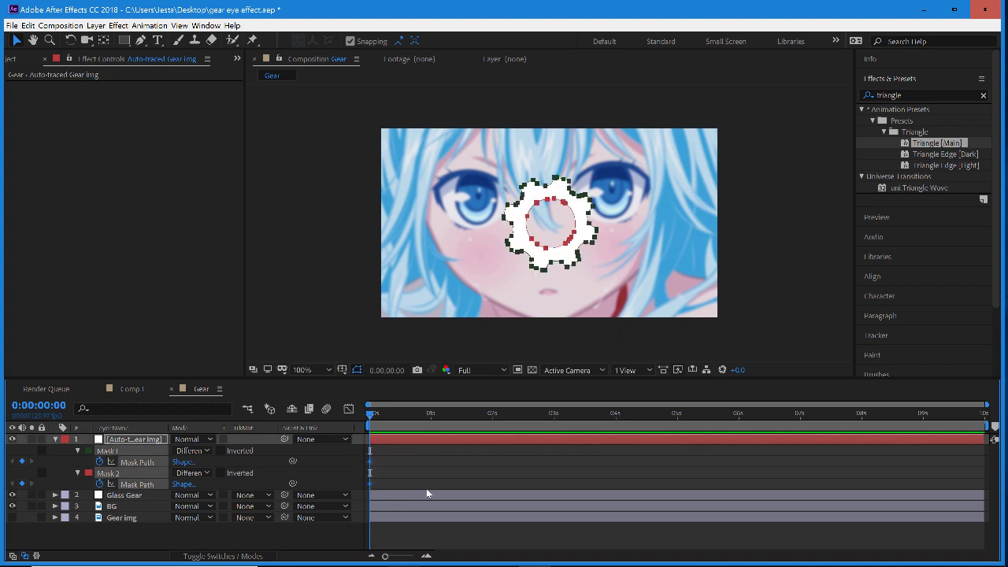
click(55, 439)
click(137, 452)
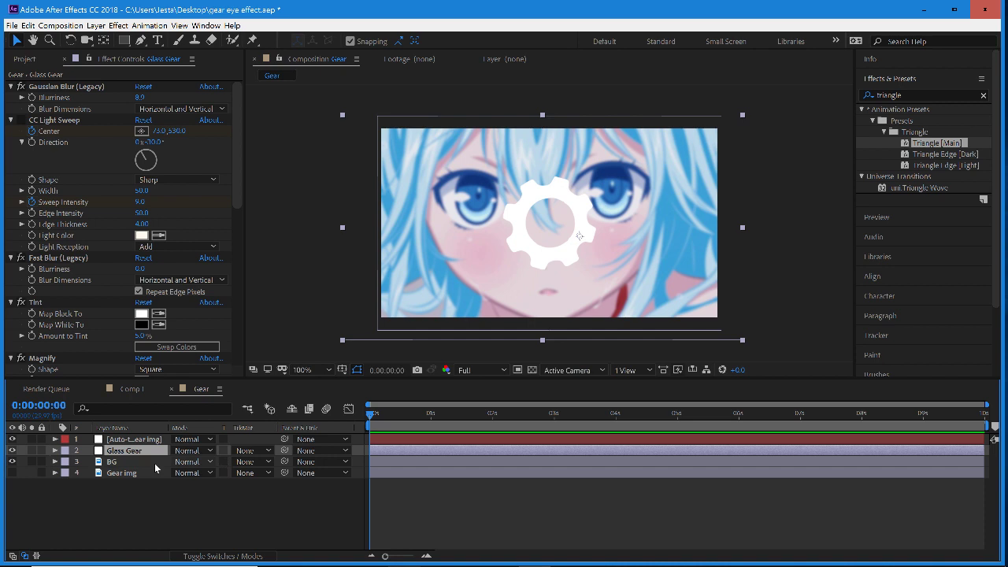
click(270, 476)
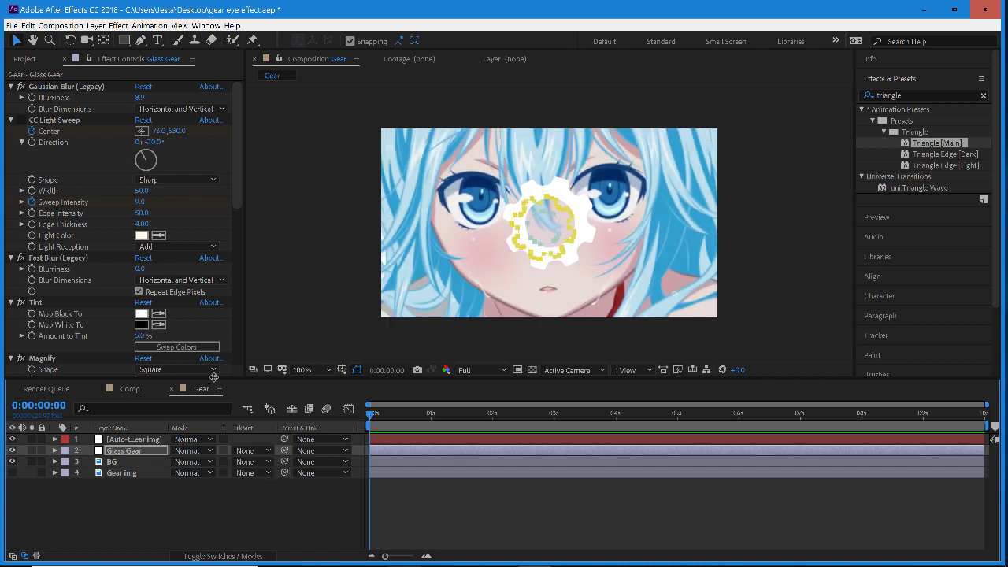
- Hide the auto-traced gear layer and move it to the bottom of the layer stack
click(141, 439)
click(12, 438)
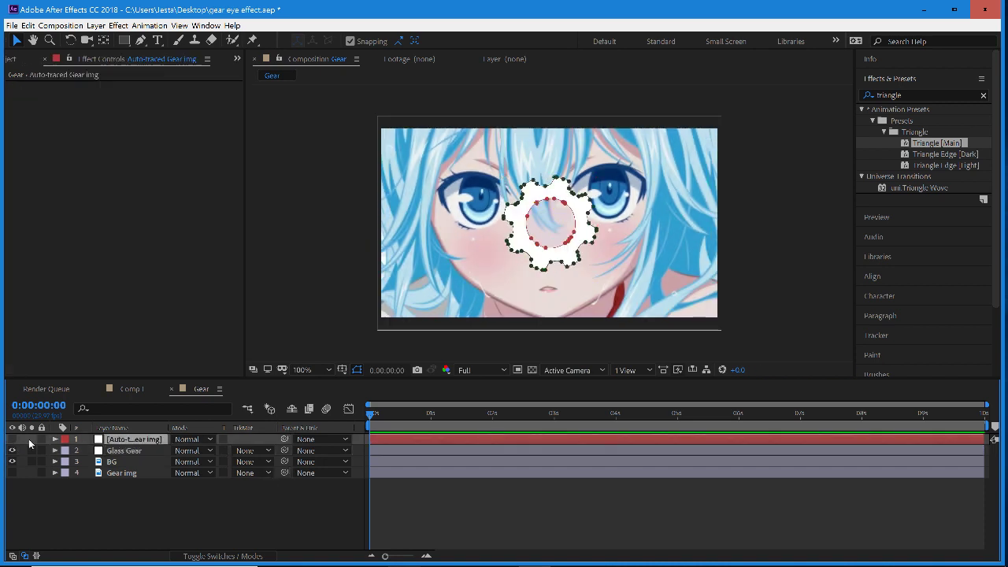
mouse_move(142, 438)
mouse_down()
mouse_move(140, 508)
mouse_move(137, 493)
mouse_up()
click(180, 514)
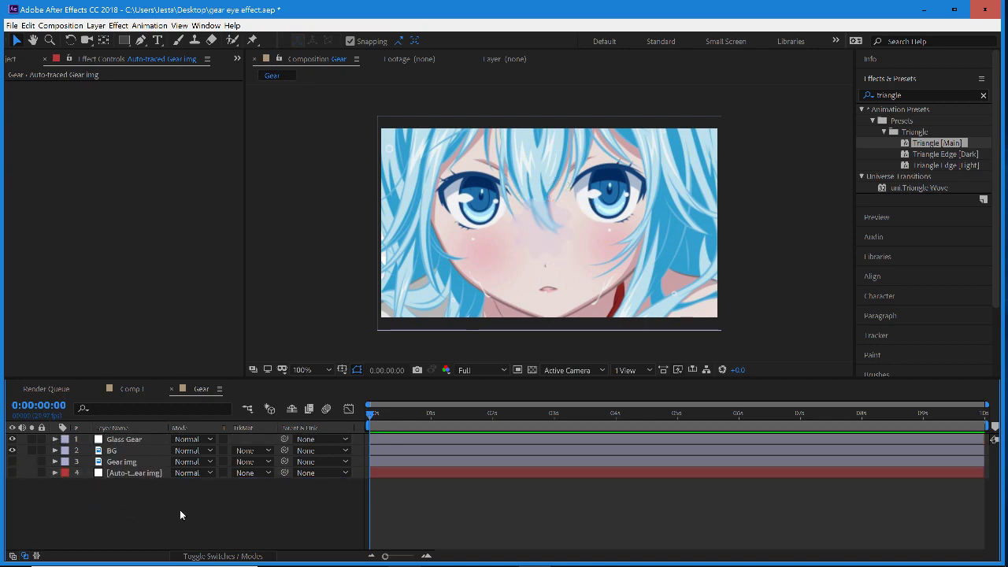
- Set the mode of Glass Gear's Mask 2 to Subtract to cut out the gear's centre hole
click(123, 440)
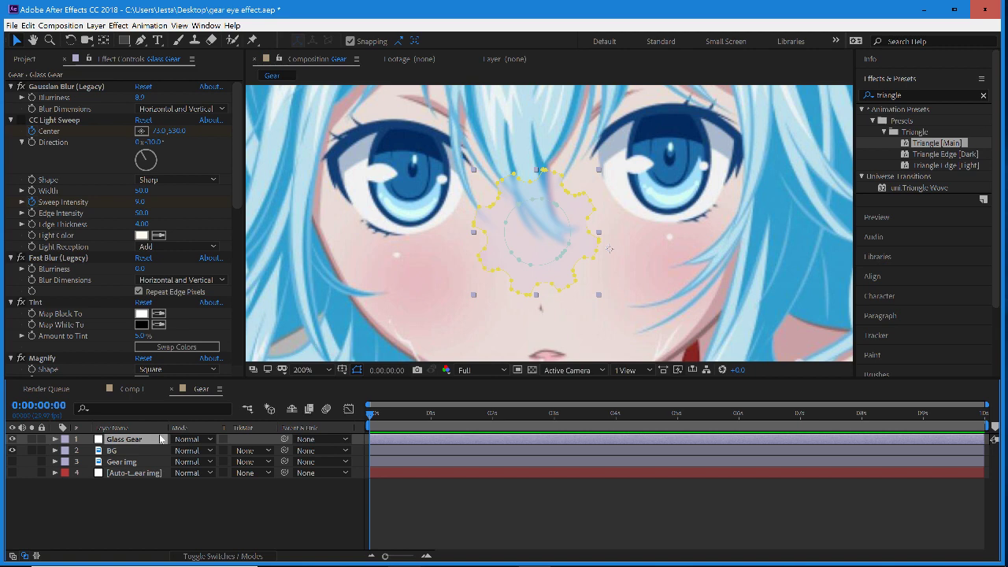
key(m)
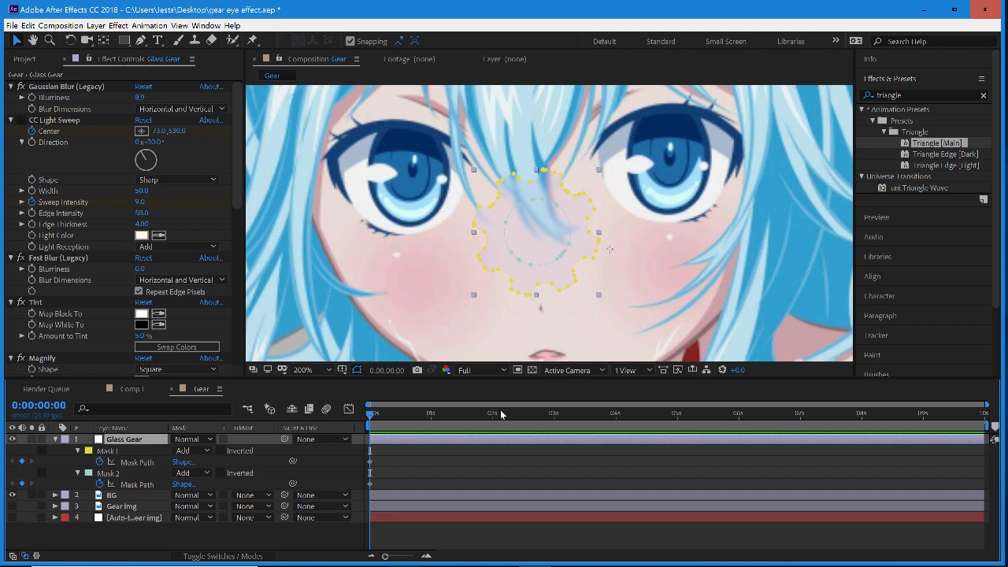
drag(985, 404, 619, 403)
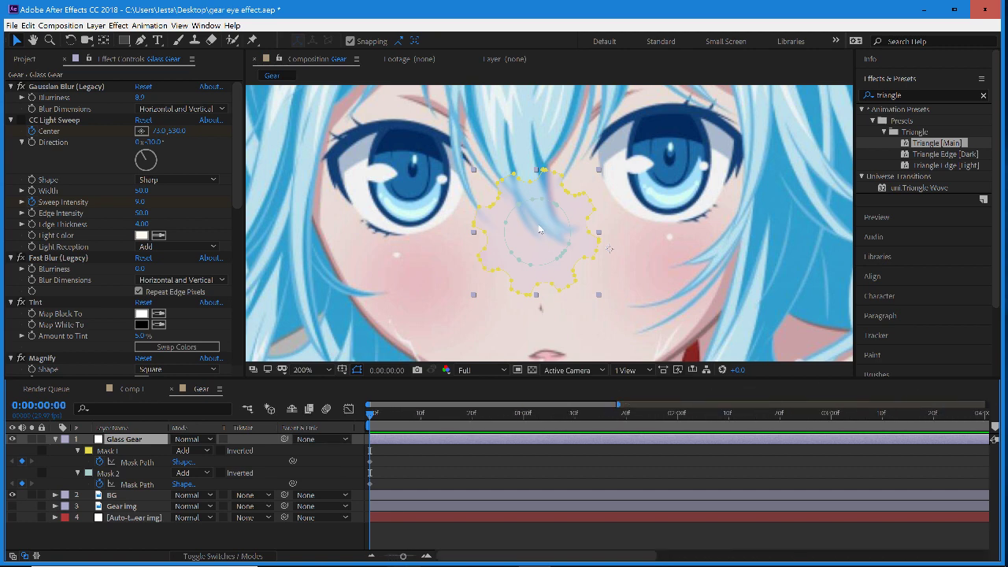
key(period)
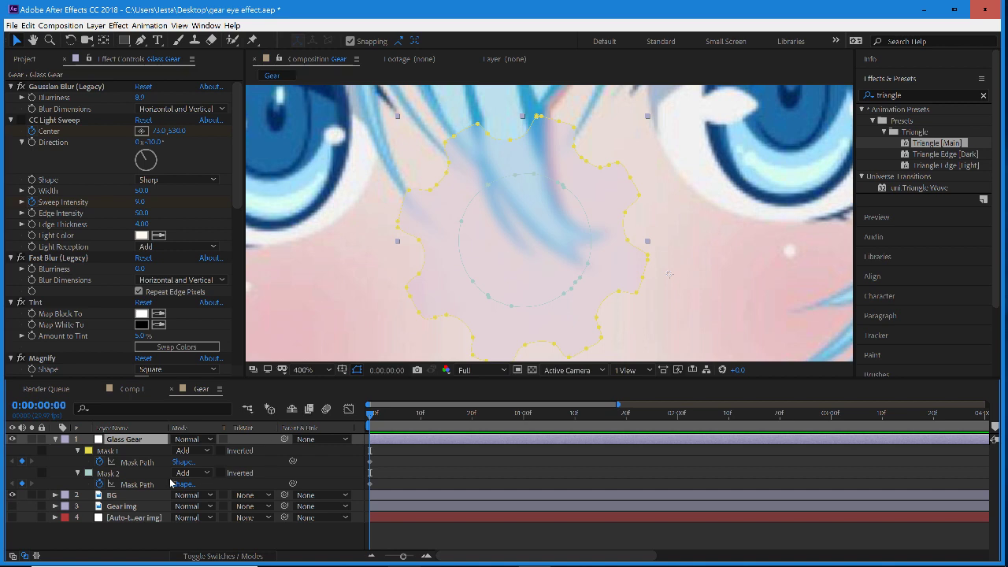
click(131, 474)
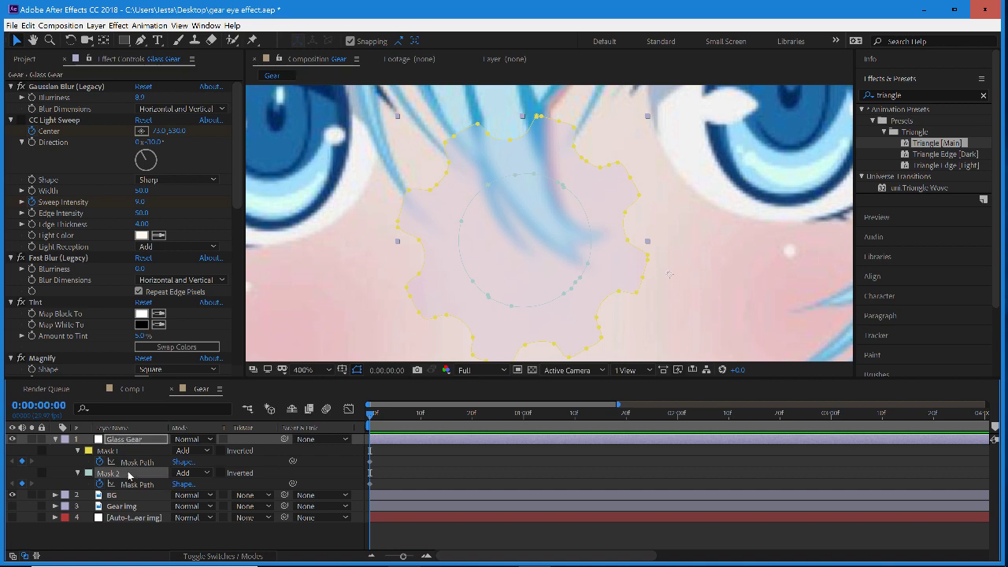
click(198, 474)
click(197, 507)
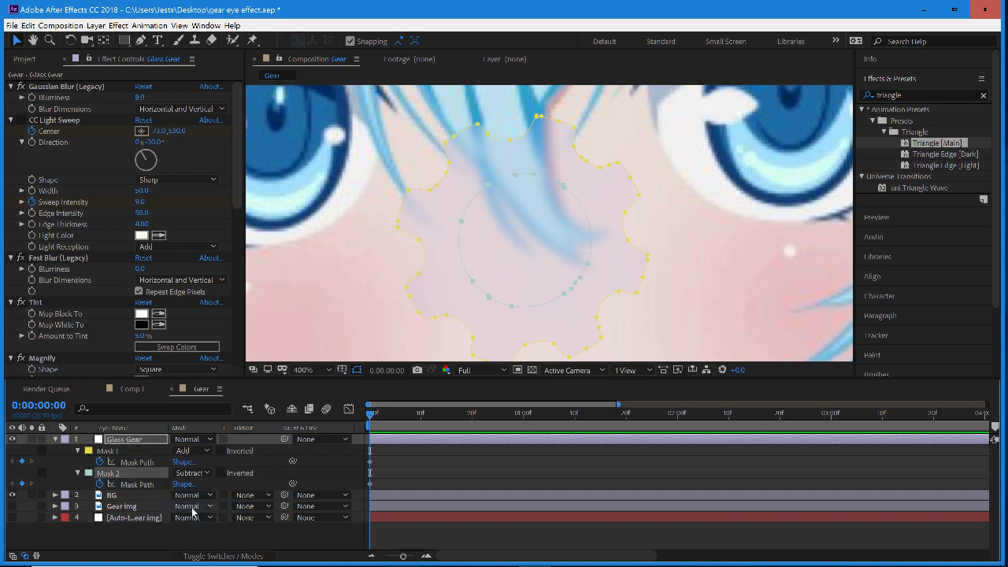
key(comma)
key(comma)
key(comma)
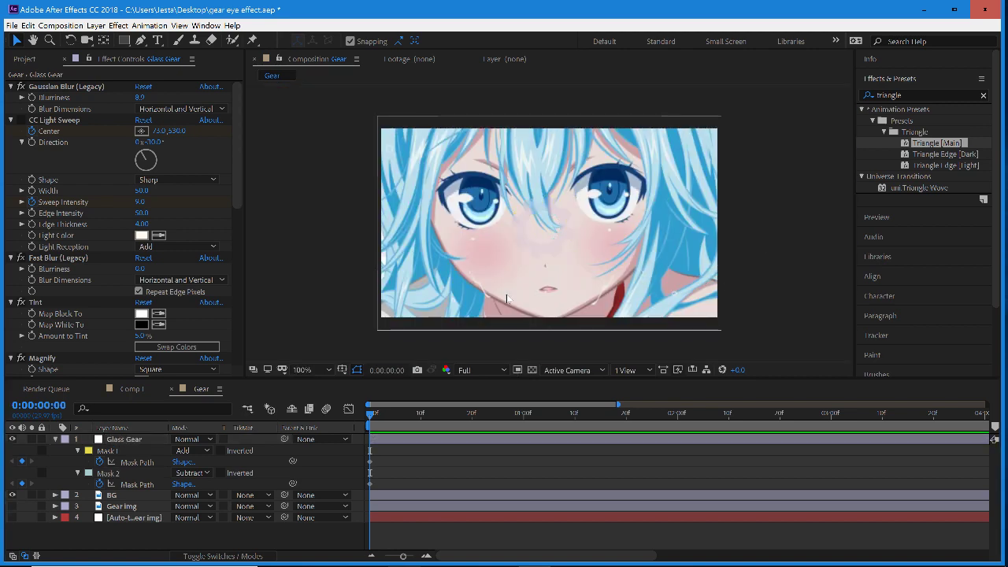
- Reveal the Glass Gear layer's position, scale and rotation, and enlarge its scale to 244%
click(55, 439)
key(p)
key(shift+s)
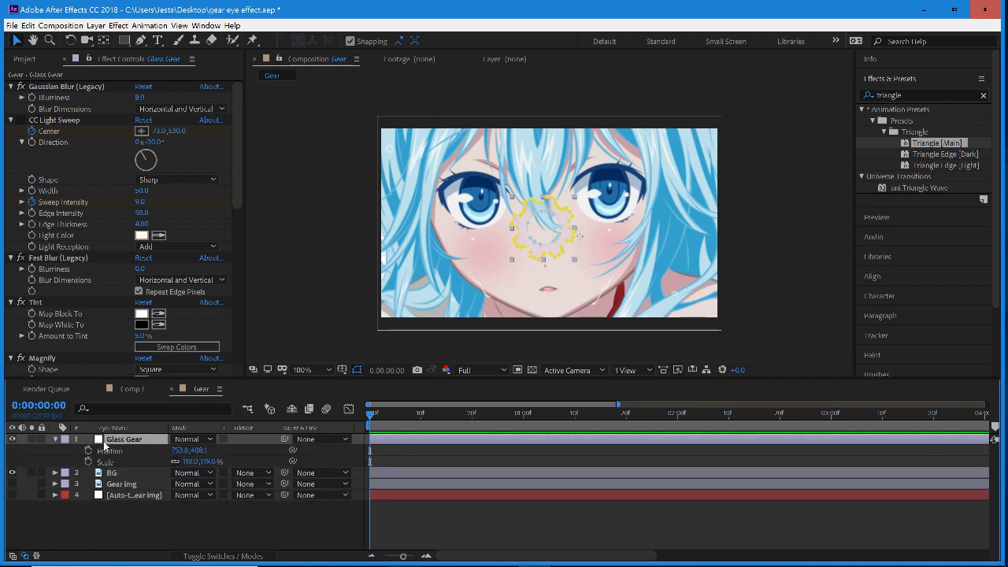
key(shift+r)
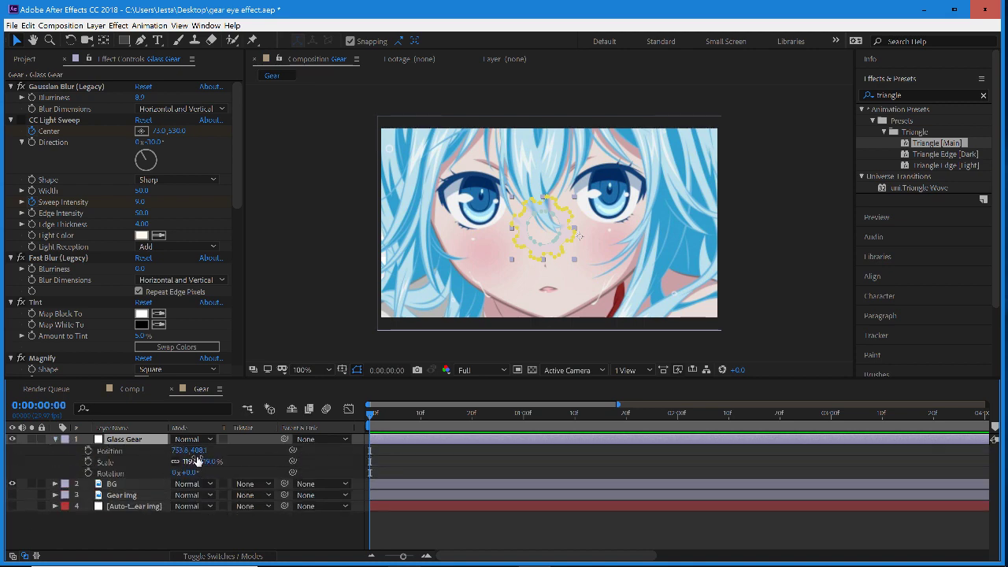
drag(199, 462, 273, 449)
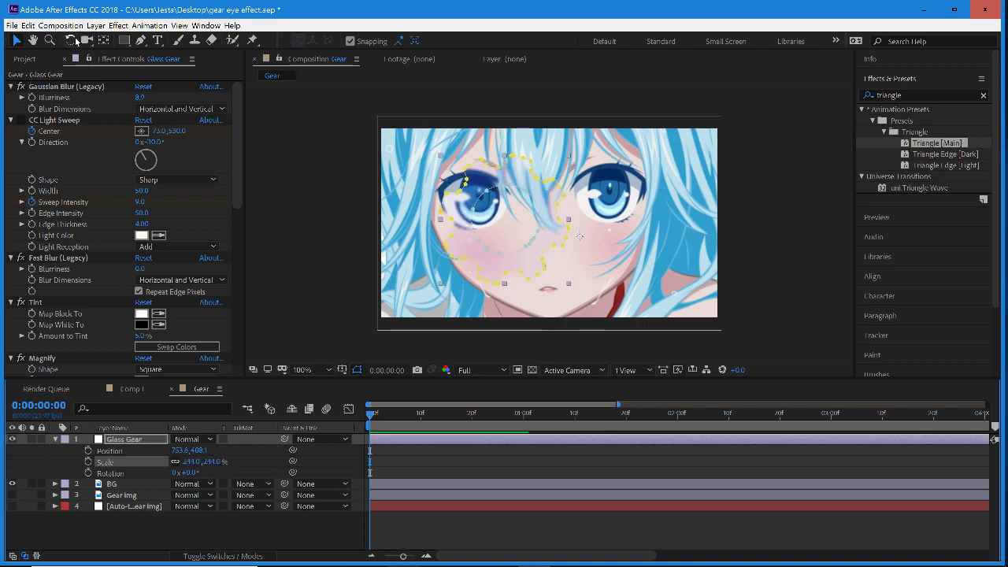
- Move the Glass Gear layer's anchor point to the middle of the gear's centre hole with the Pan Behind tool
key(period)
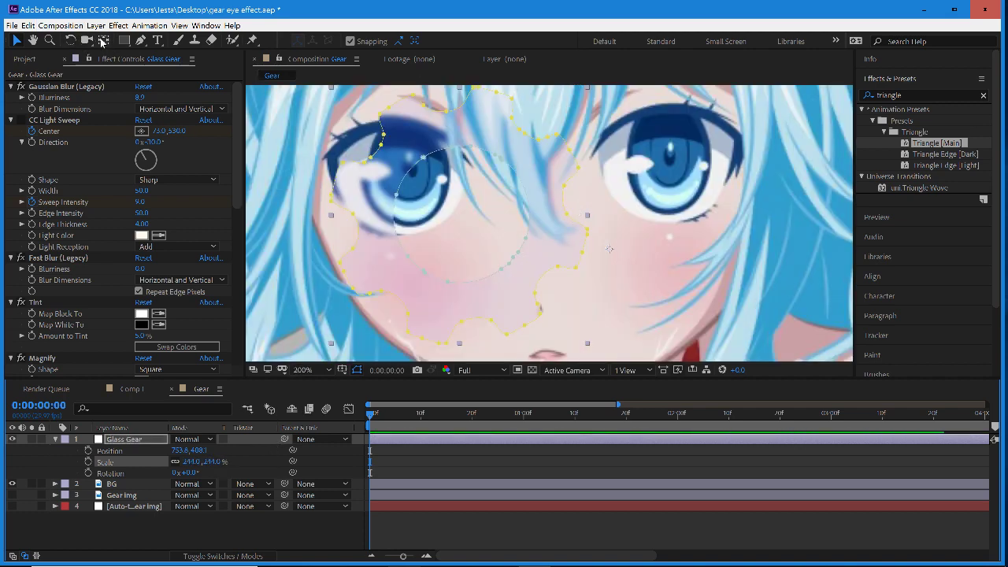
click(103, 40)
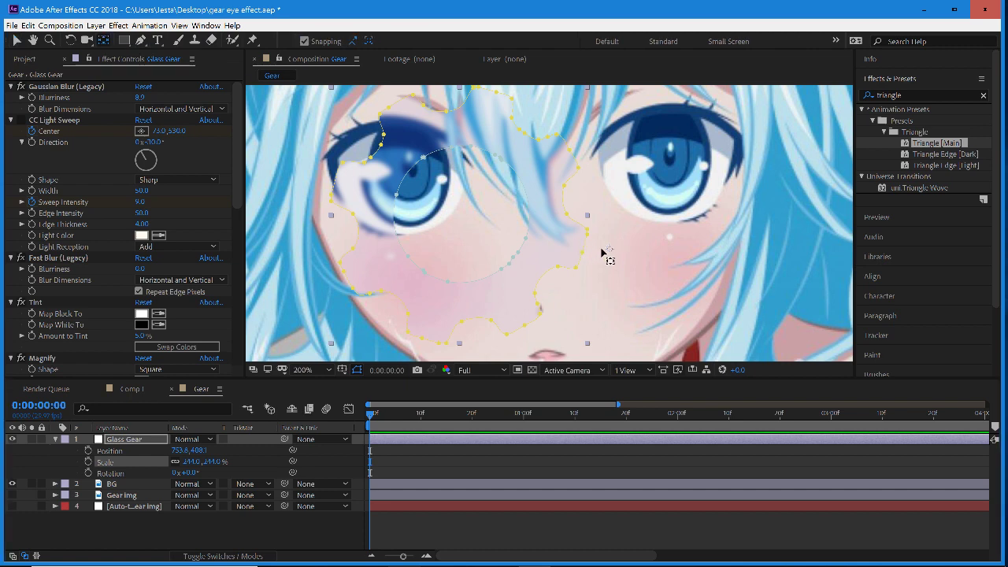
drag(472, 236, 463, 228)
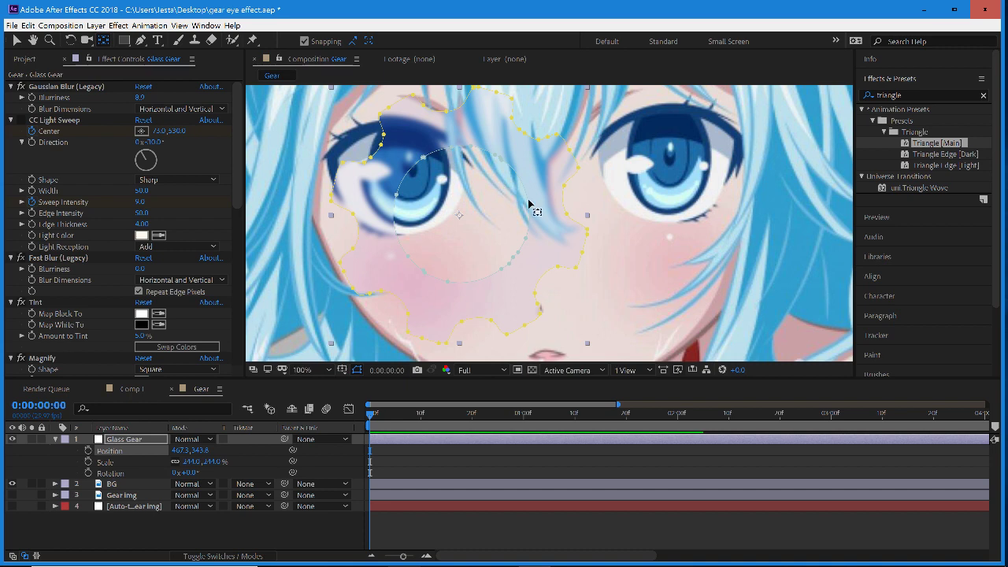
scroll(607, 221, down, 2)
scroll(515, 278, up, 1)
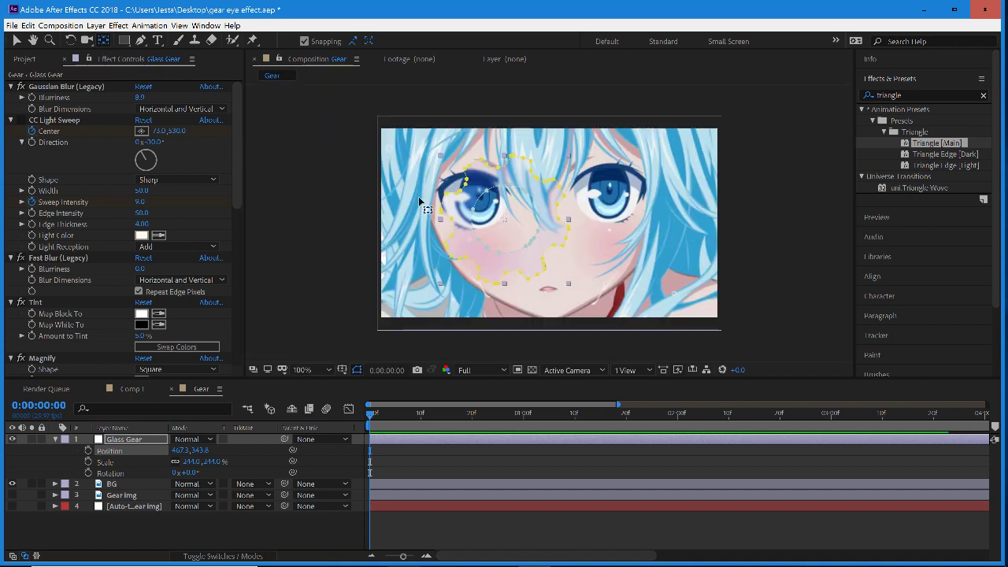
click(16, 40)
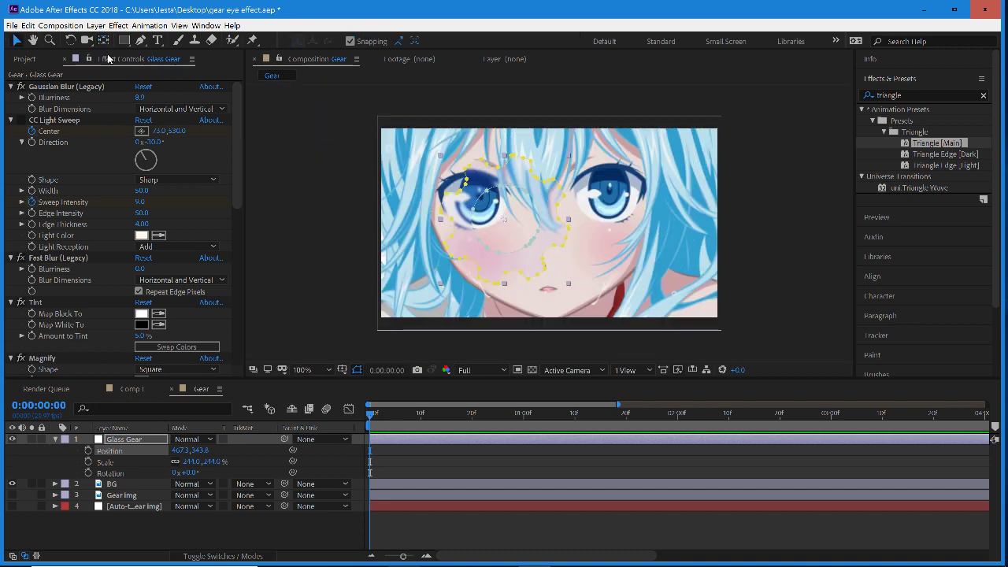
- Set the Gaussian Blur blurriness on the Glass Gear layer to 6.0
key(period)
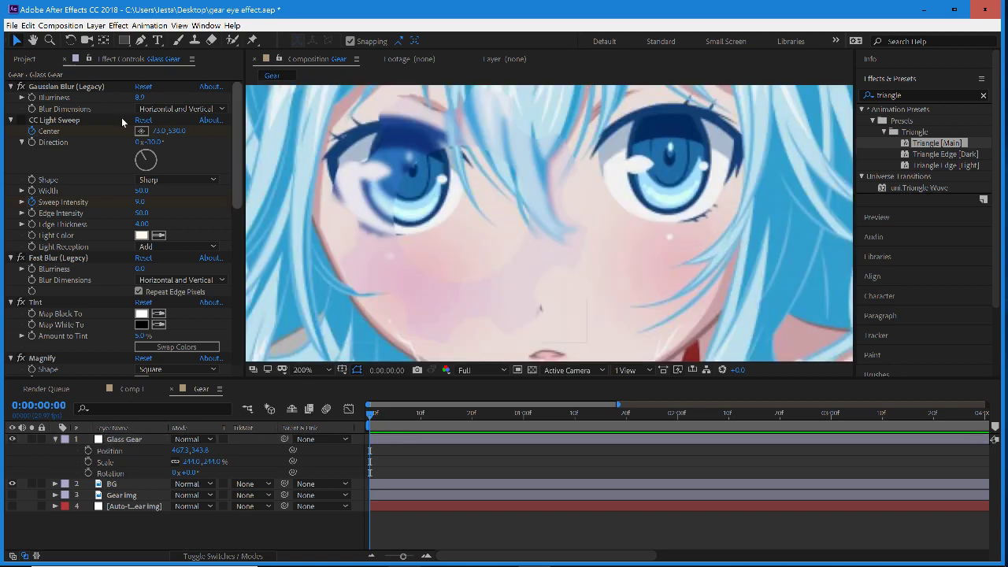
drag(140, 100, 121, 106)
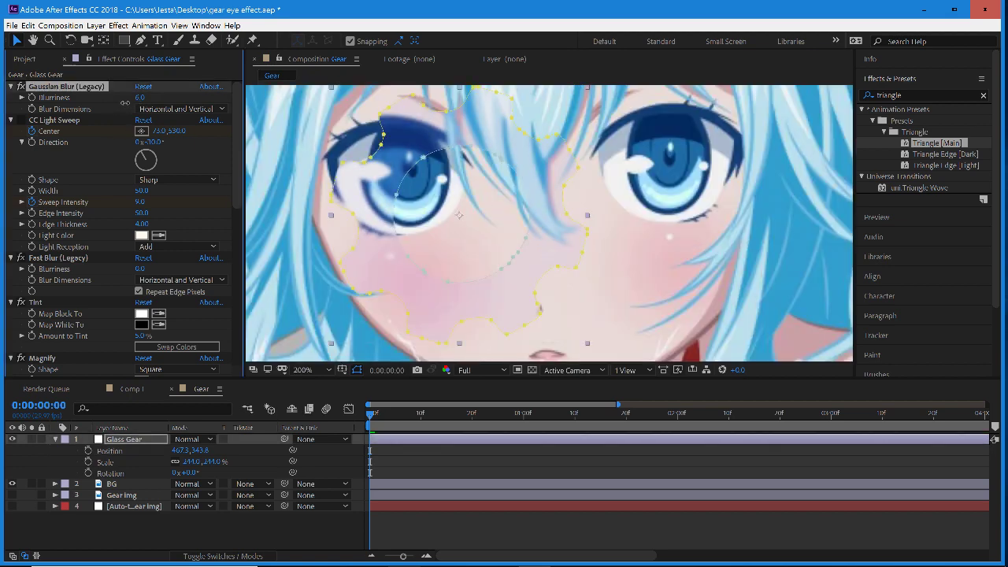
click(662, 236)
key(comma)
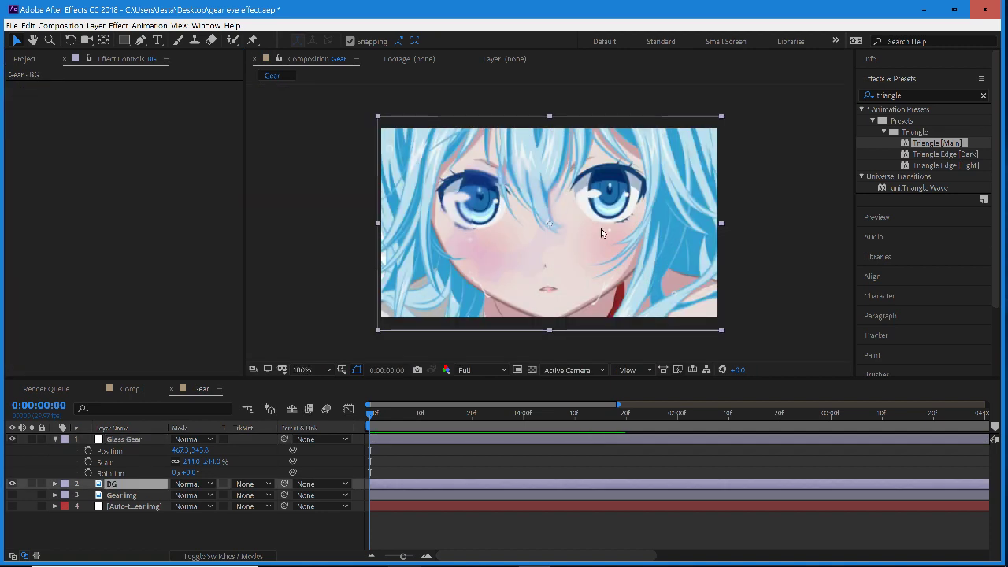
- Fit the Glass Gear over the character's eye on the right, with position 867.3, 255.8 and scale 137%
click(130, 439)
drag(178, 449, 428, 434)
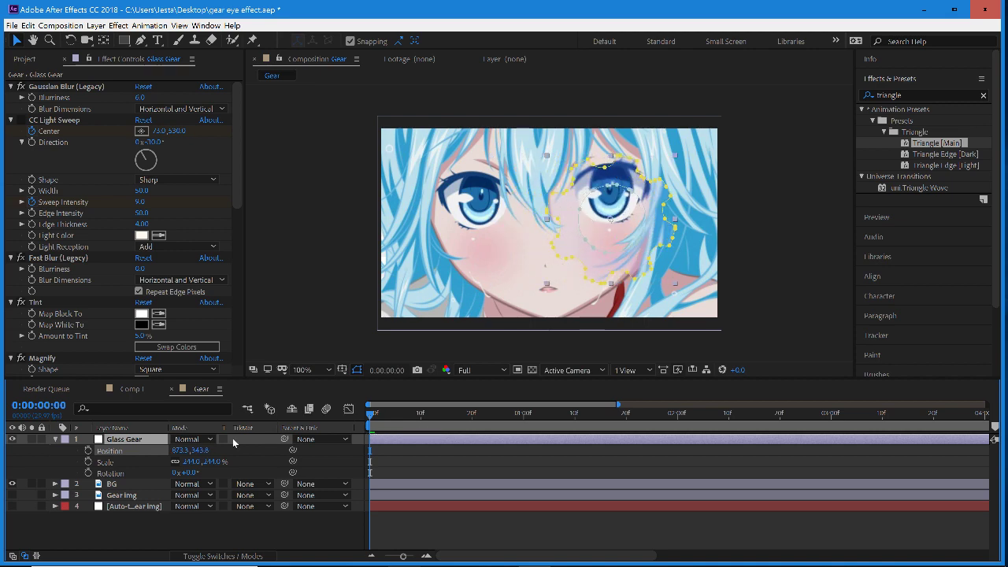
drag(201, 450, 140, 445)
mouse_move(209, 463)
mouse_down()
mouse_move(158, 478)
mouse_move(172, 451)
mouse_move(210, 458)
mouse_up()
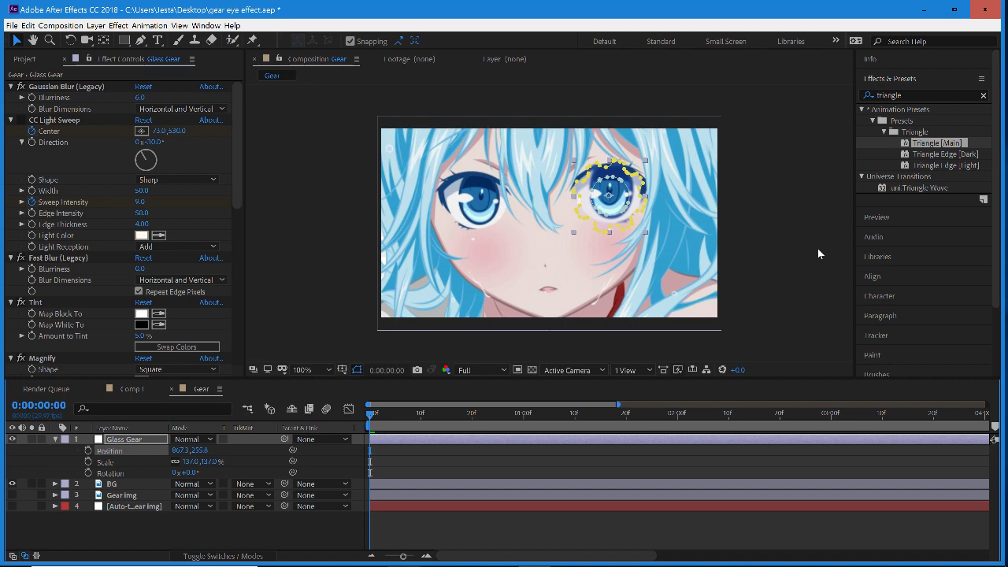
- Duplicate the Glass Gear layer and collapse the original layer's properties
key(period)
drag(657, 269, 576, 299)
key(v)
key(h)
drag(618, 166, 611, 171)
key(v)
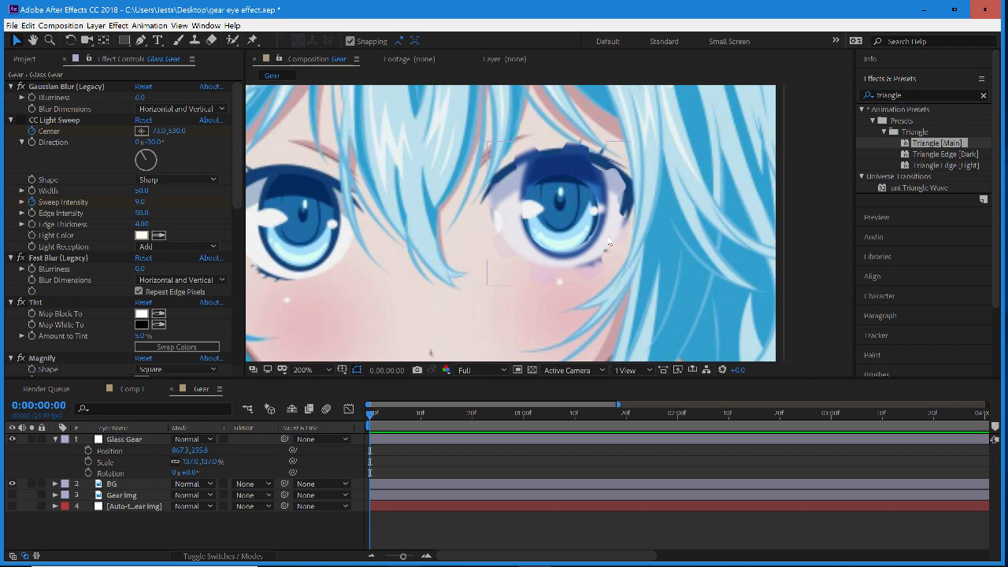
click(145, 439)
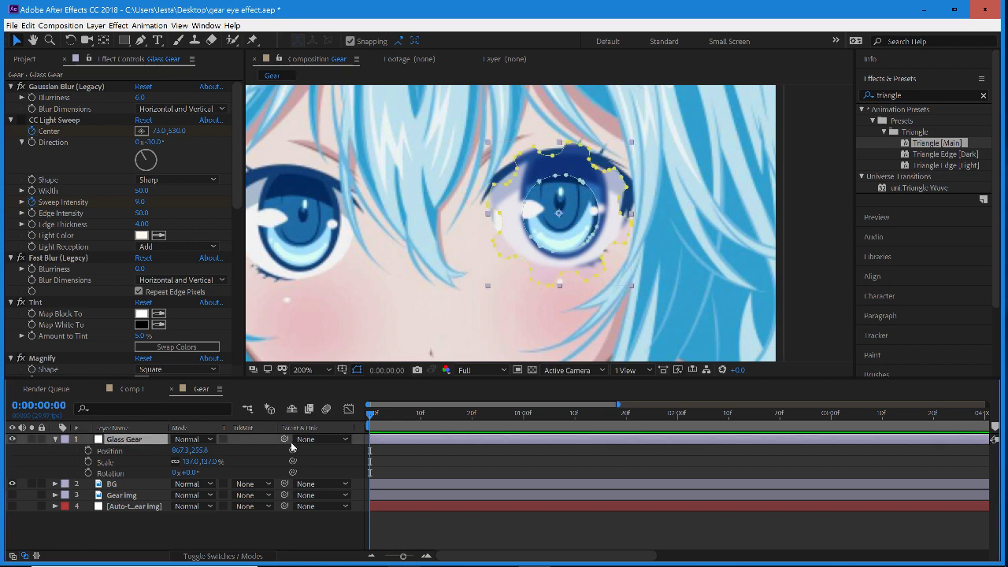
key(ctrl+d)
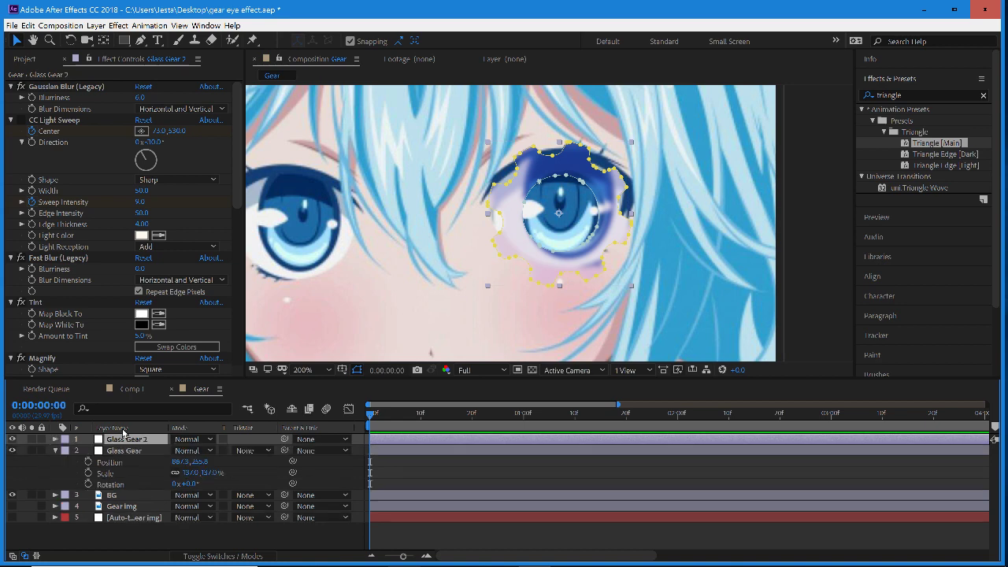
click(56, 450)
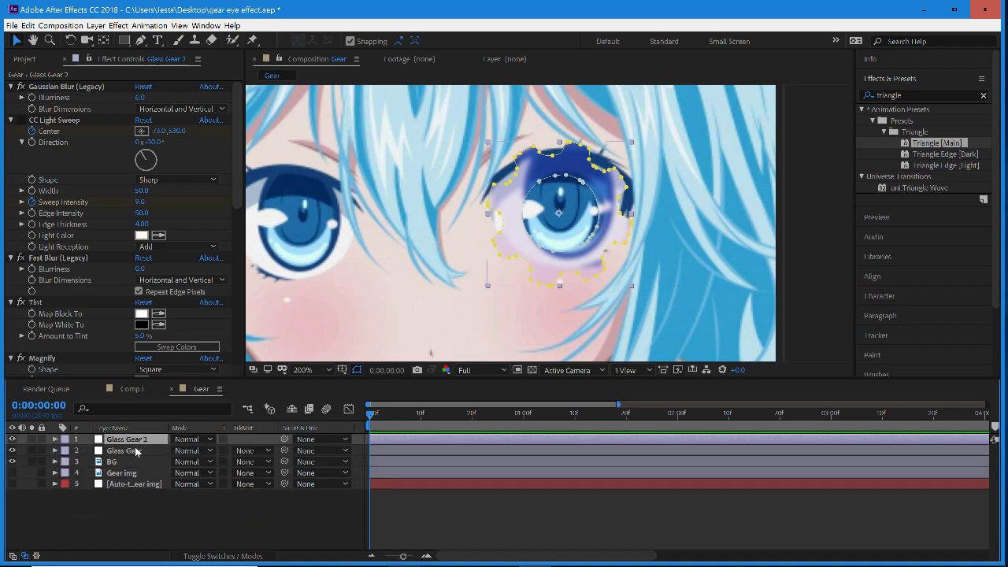
- Reveal the position of Glass Gear 2 and shift it slightly sideways to an X value of 880.3
key(p)
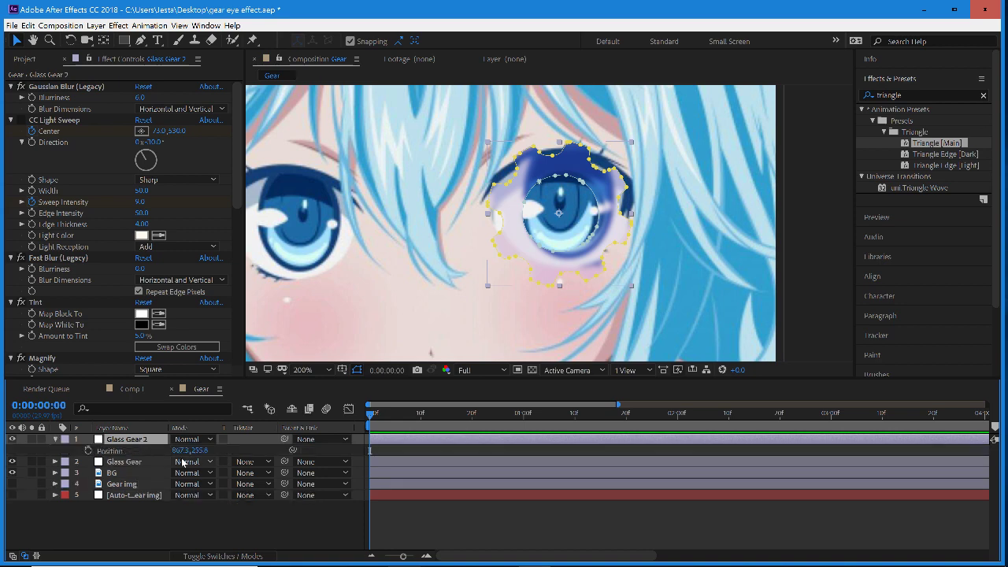
drag(181, 449, 191, 450)
scroll(526, 163, up, 2)
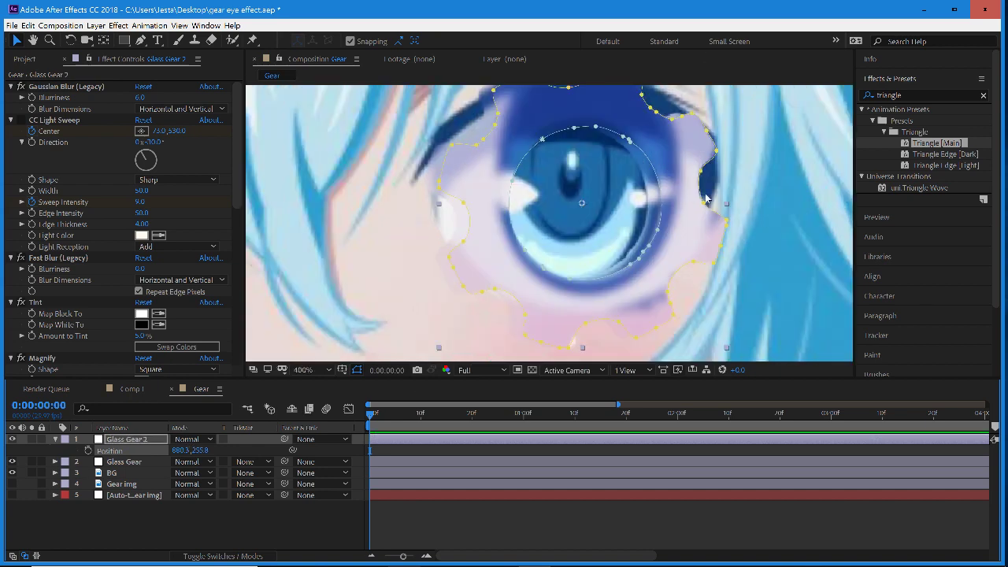
scroll(691, 261, down, 1)
scroll(690, 260, up, 1)
key(comma)
click(805, 256)
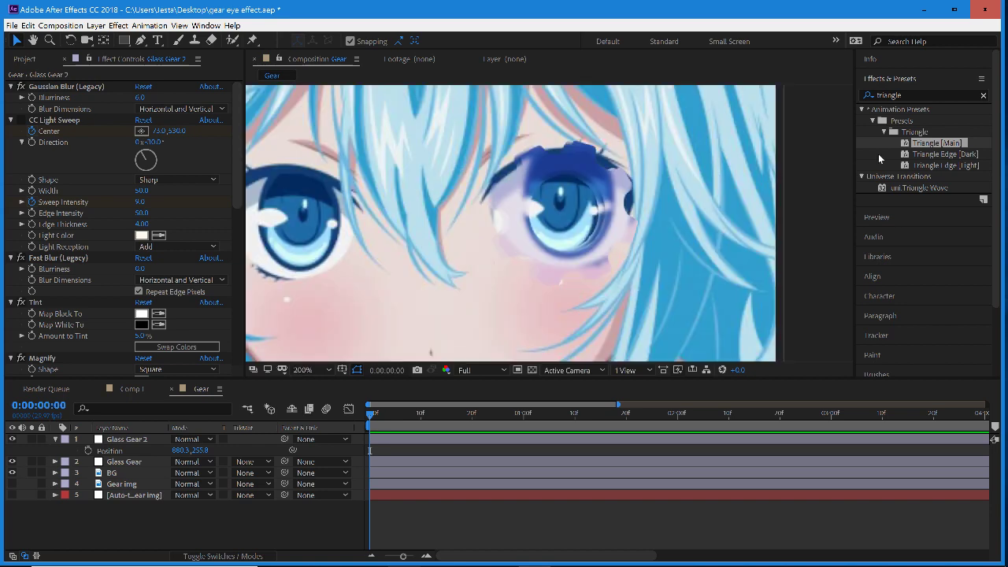
- Search the effects for "brightness" and apply Brightness & Contrast to the Glass Gear layer
click(902, 94)
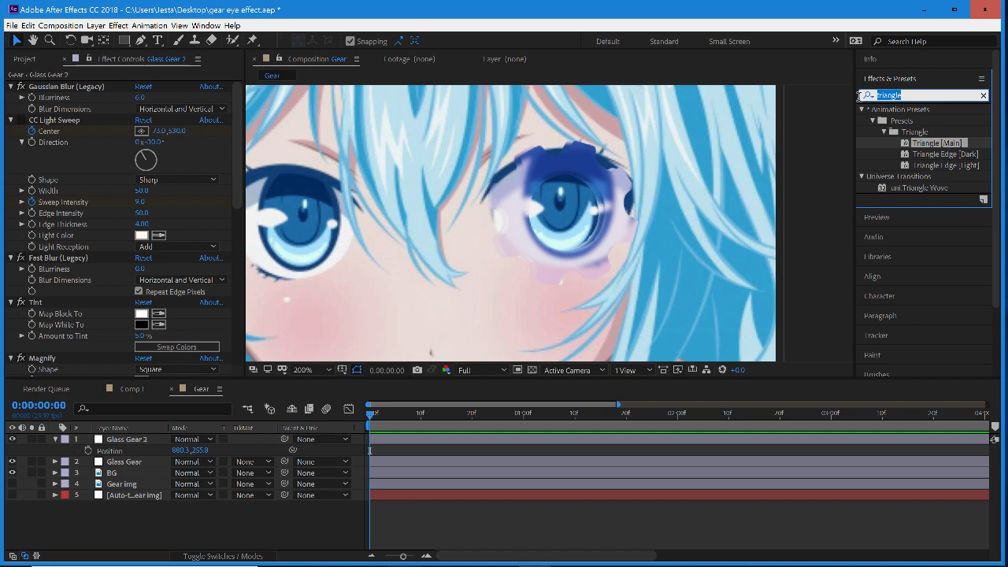
key(BackSpace)
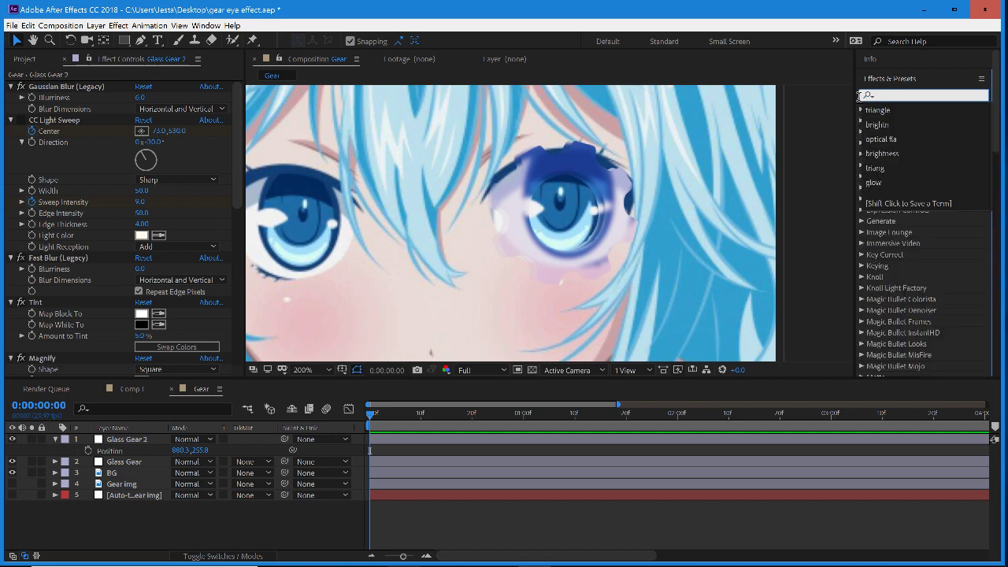
text(brightness)
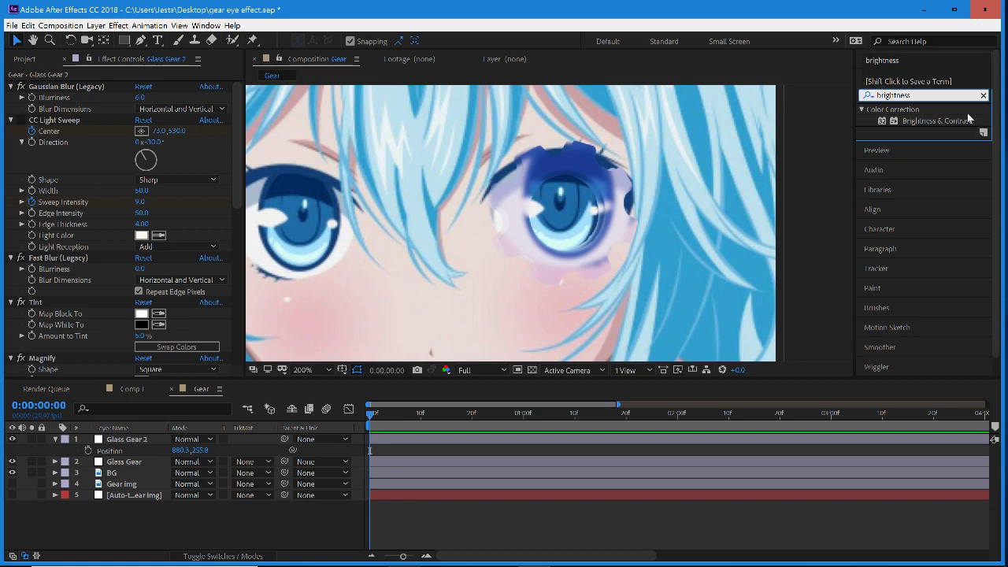
click(942, 121)
drag(913, 125, 384, 466)
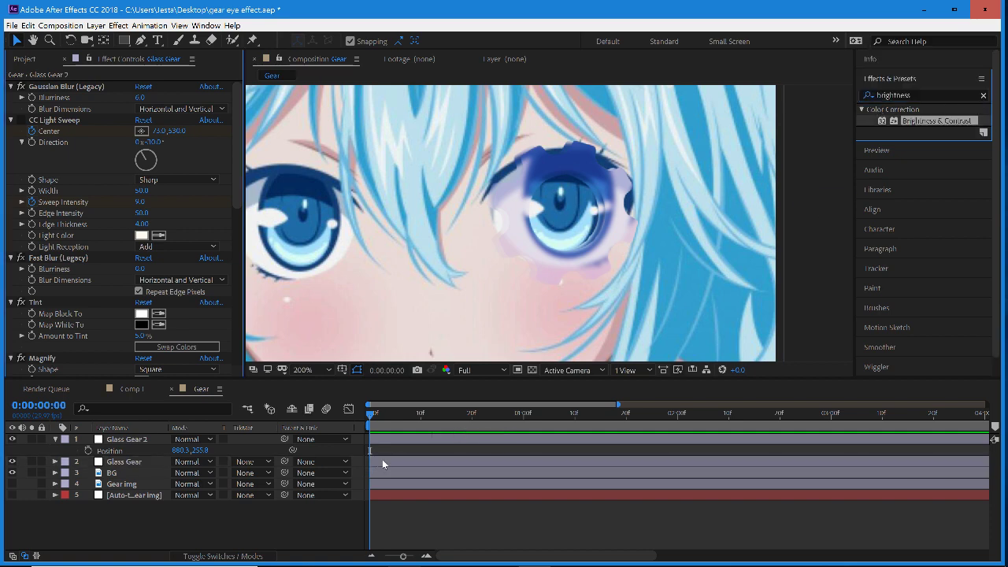
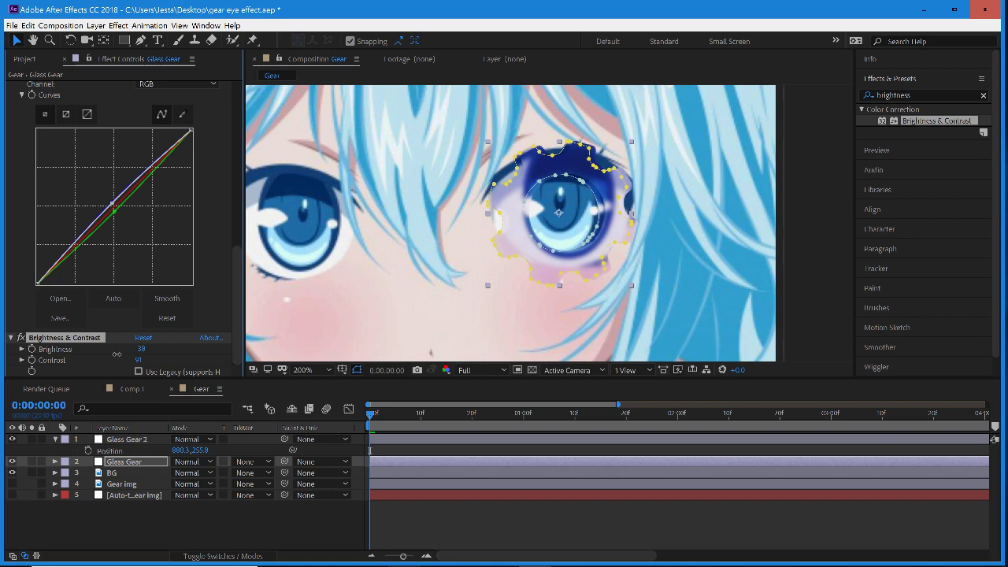
- Set the Glass Gear layer's Brightness to 16 and Contrast to 100
drag(116, 355, 121, 352)
mouse_move(140, 360)
mouse_down()
mouse_move(174, 355)
mouse_move(126, 358)
mouse_up()
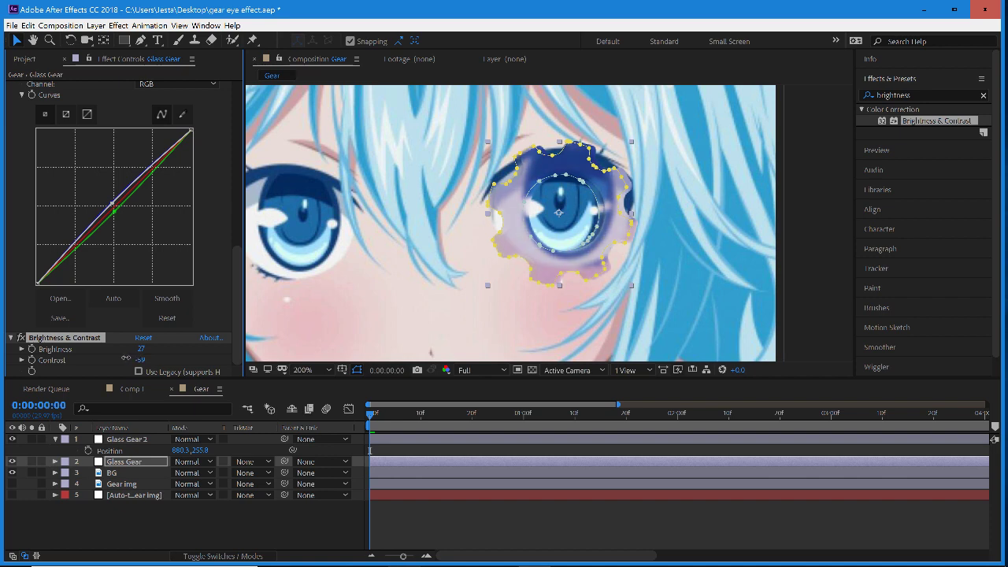
drag(138, 360, 244, 360)
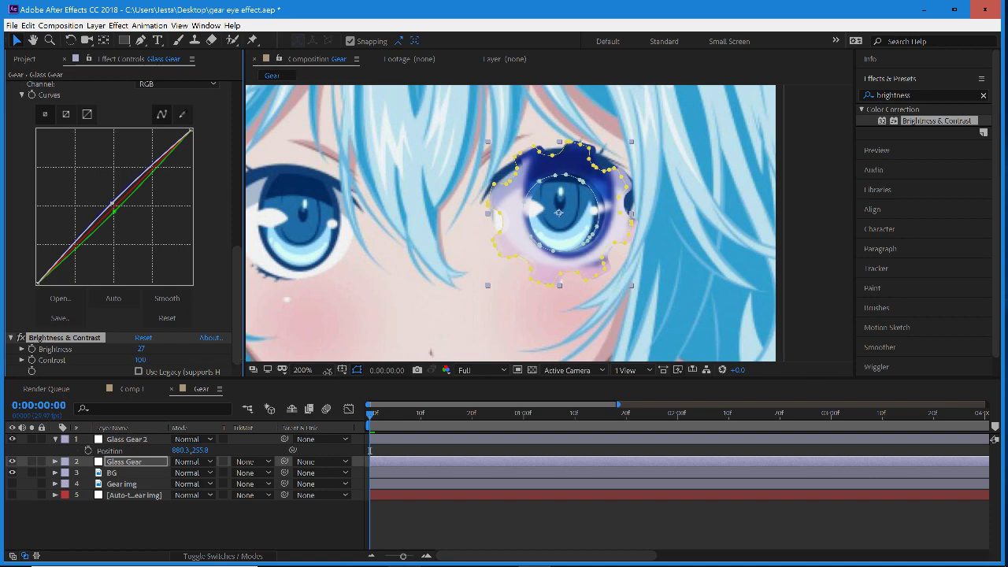
mouse_move(154, 350)
mouse_down()
mouse_move(139, 352)
mouse_move(152, 353)
mouse_up()
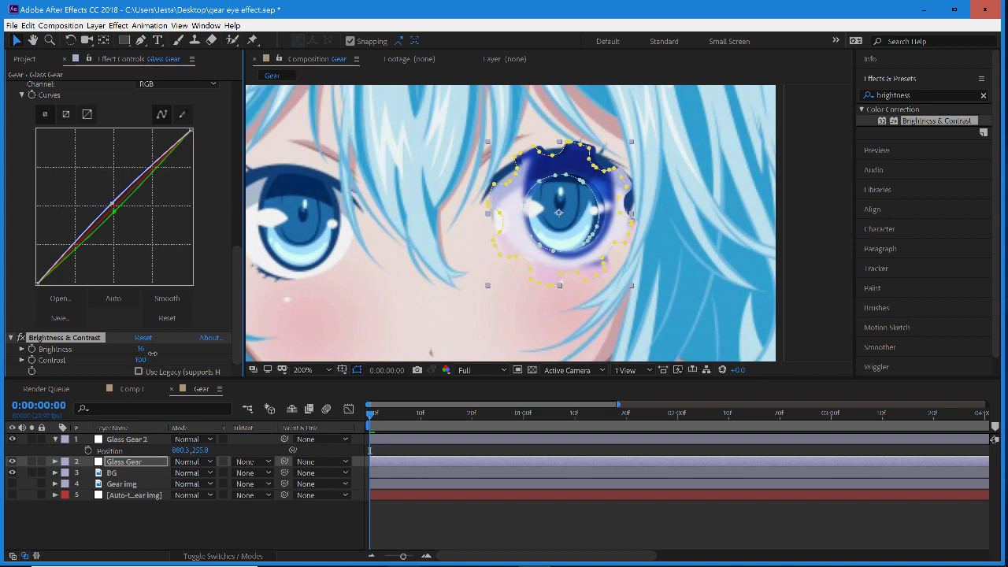
click(361, 320)
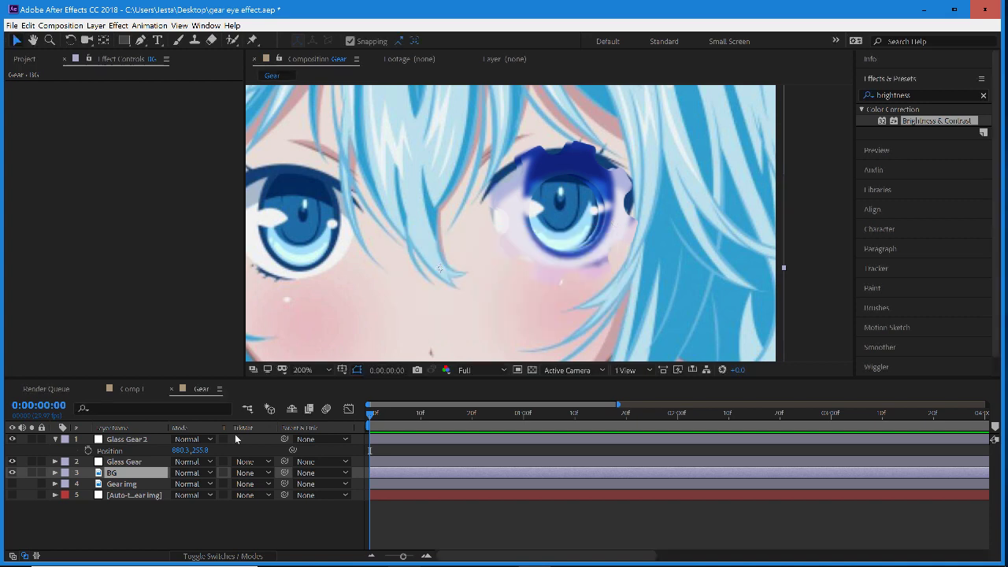
- Look through the effects of both gear layers and move Glass Gear 2 beneath Glass Gear in the layer stack
click(138, 440)
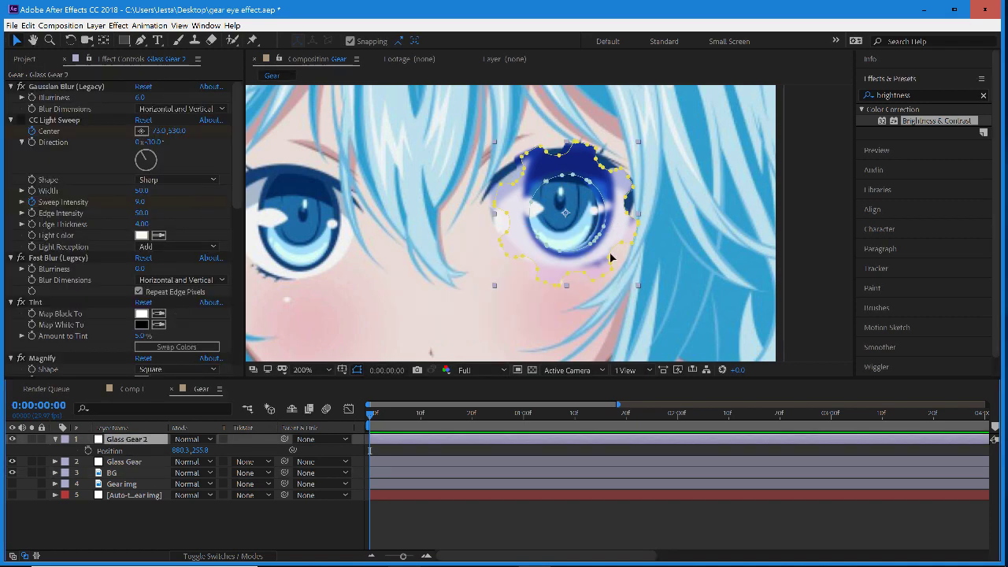
scroll(227, 331, down, 10)
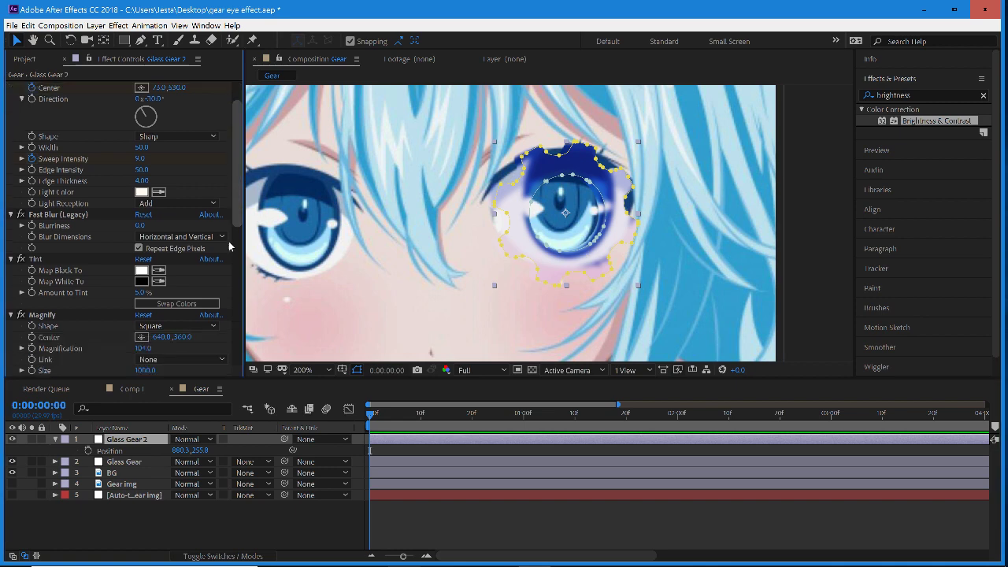
drag(234, 345, 236, 224)
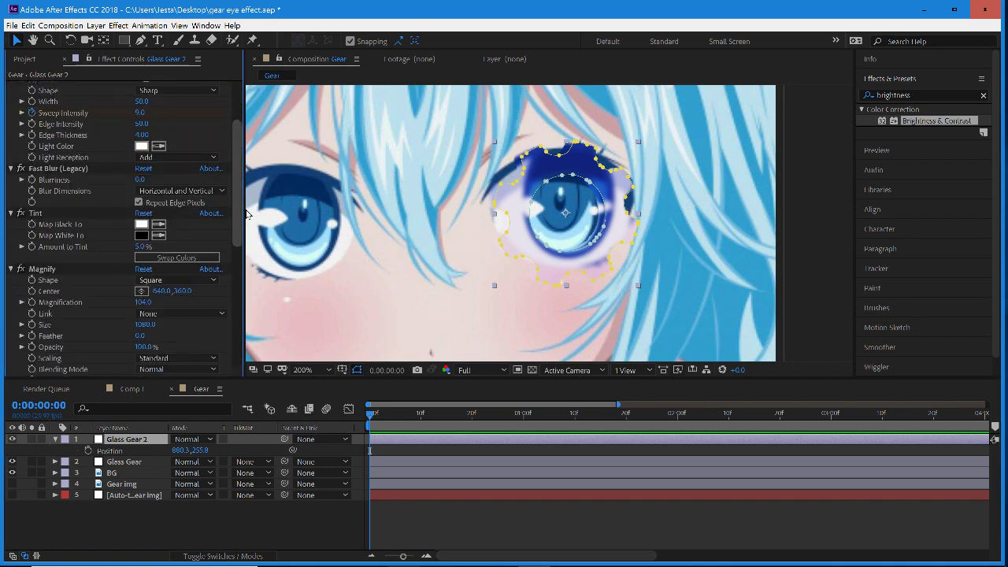
click(125, 463)
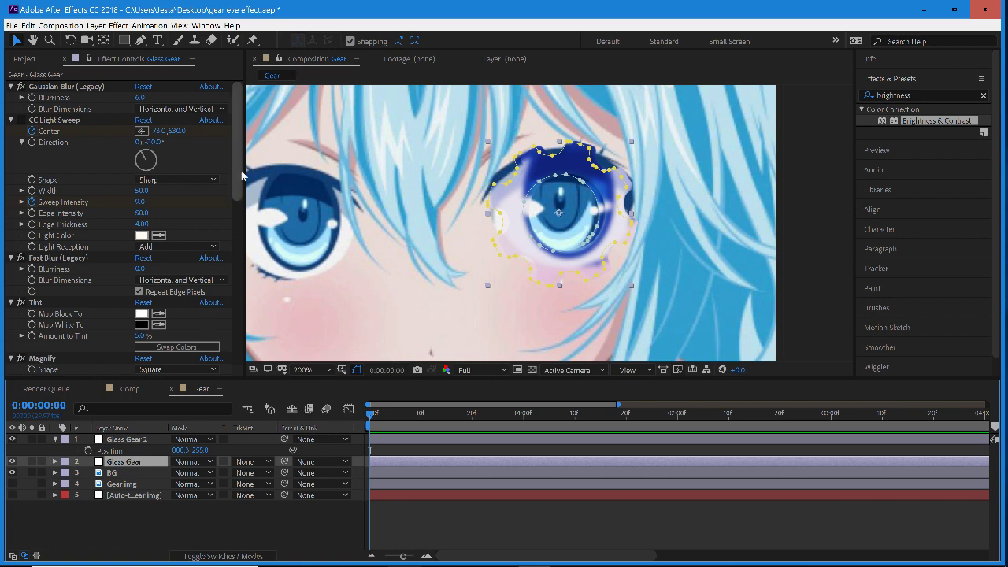
drag(239, 225, 227, 358)
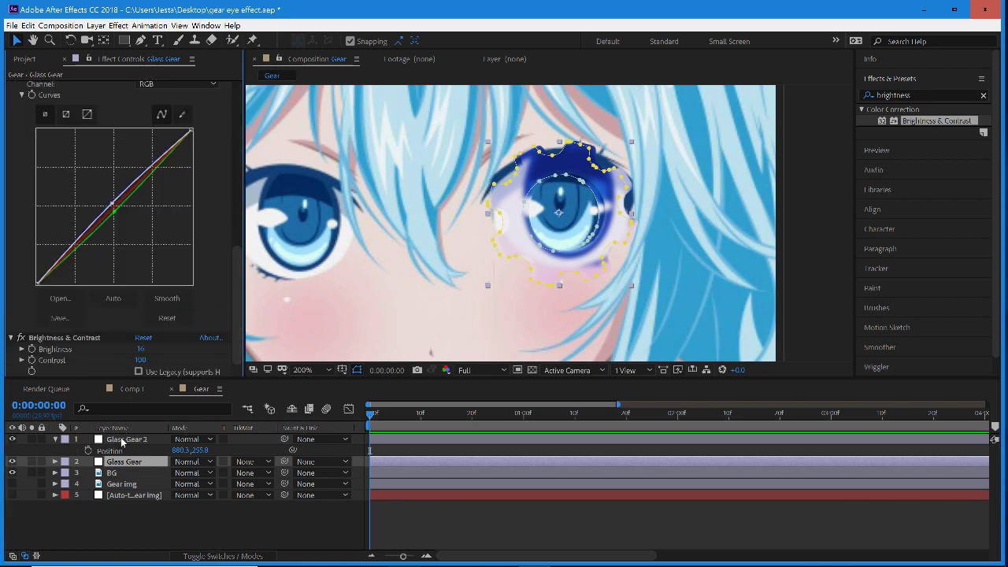
drag(122, 442, 129, 470)
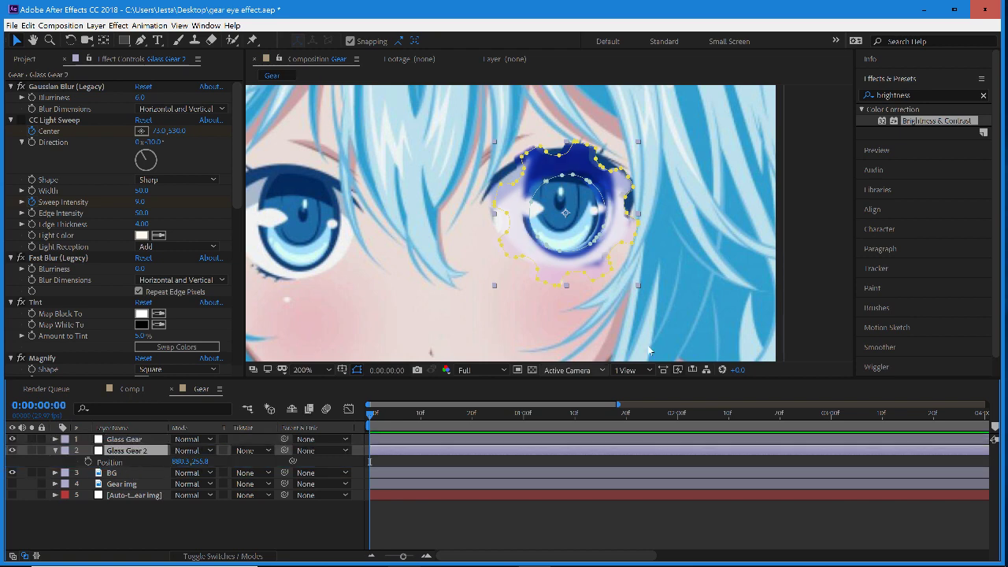
click(806, 263)
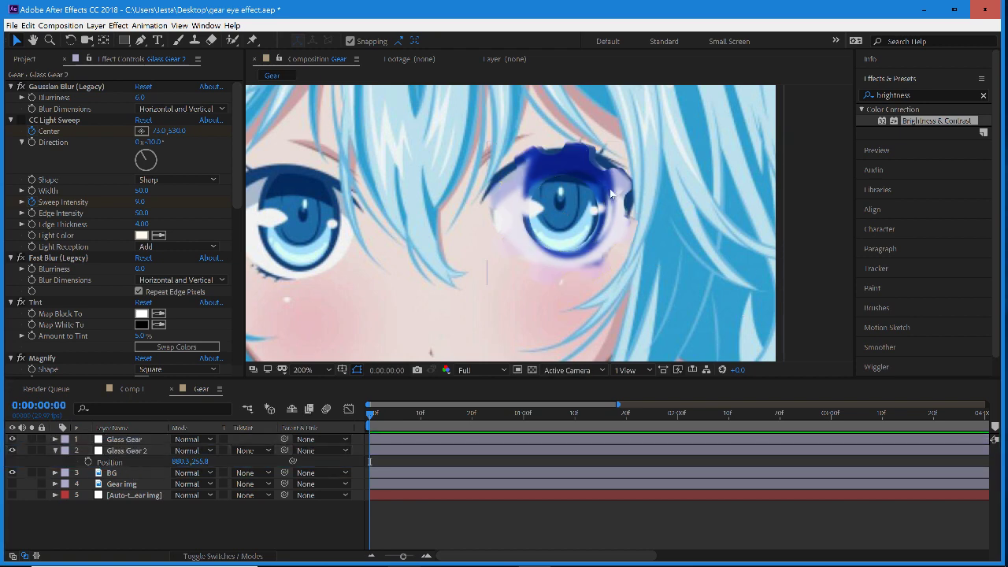
- Collapse the Glass Gear 2 properties and raise the Glass Gear layer's Brightness to 29
click(131, 450)
click(55, 450)
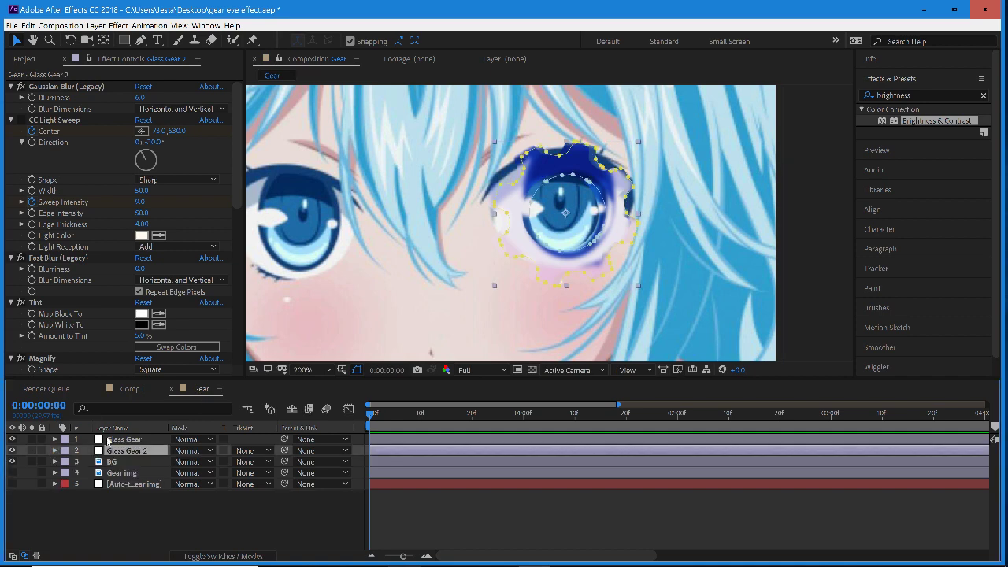
click(112, 439)
scroll(181, 259, down, 10)
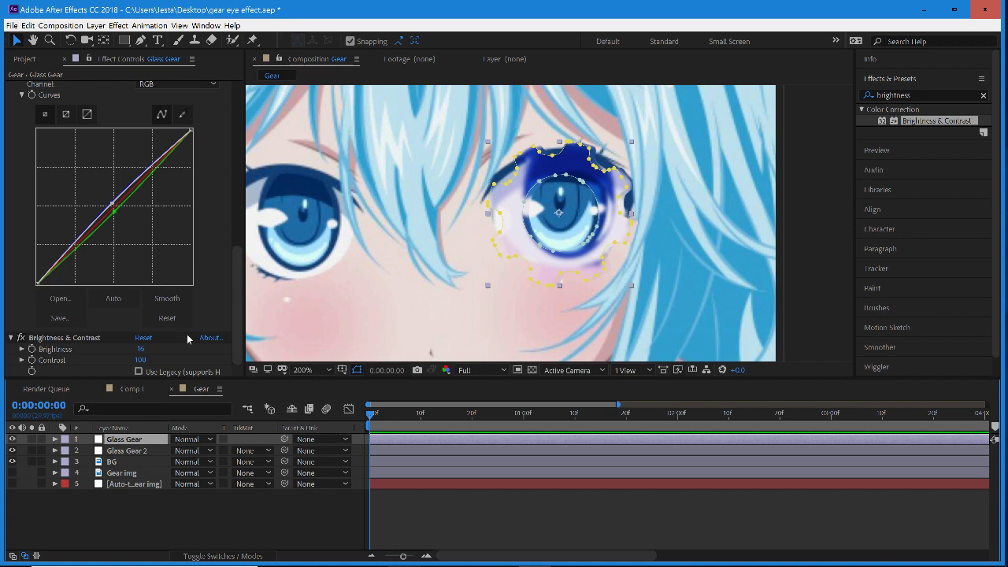
drag(140, 349, 133, 354)
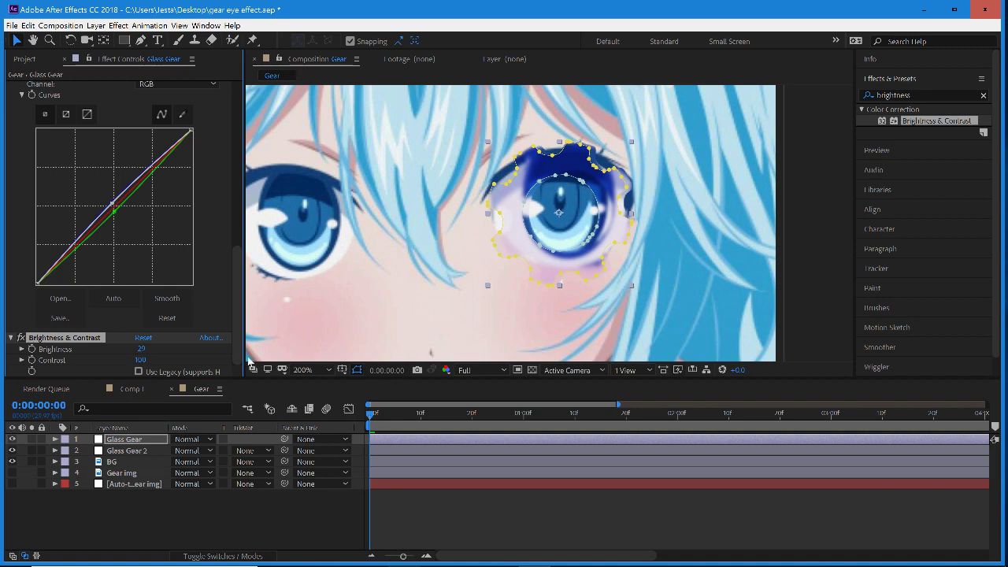
click(809, 277)
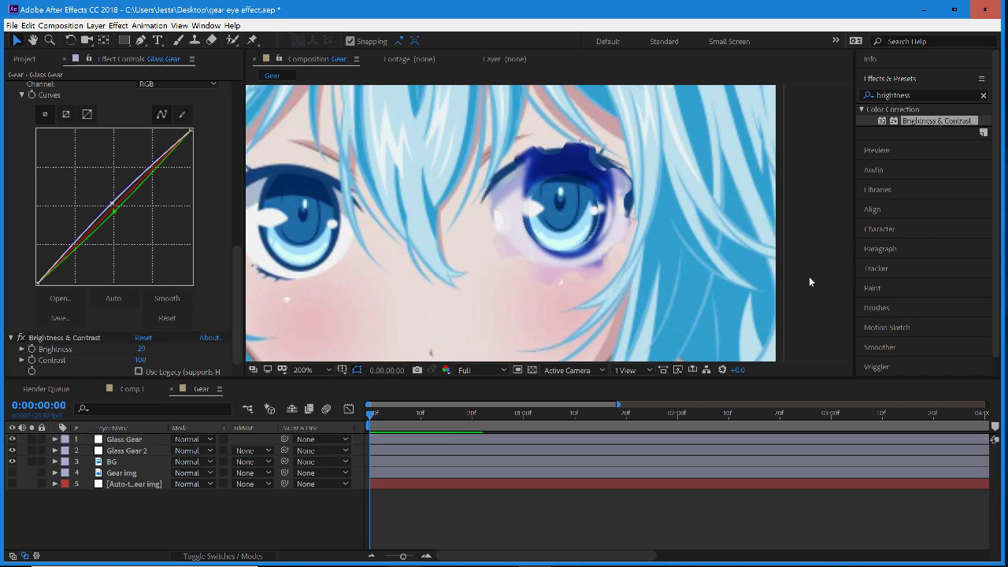
- Apply Brightness & Contrast to Glass Gear 2 and set its Brightness to 15 and Contrast to -23
click(131, 442)
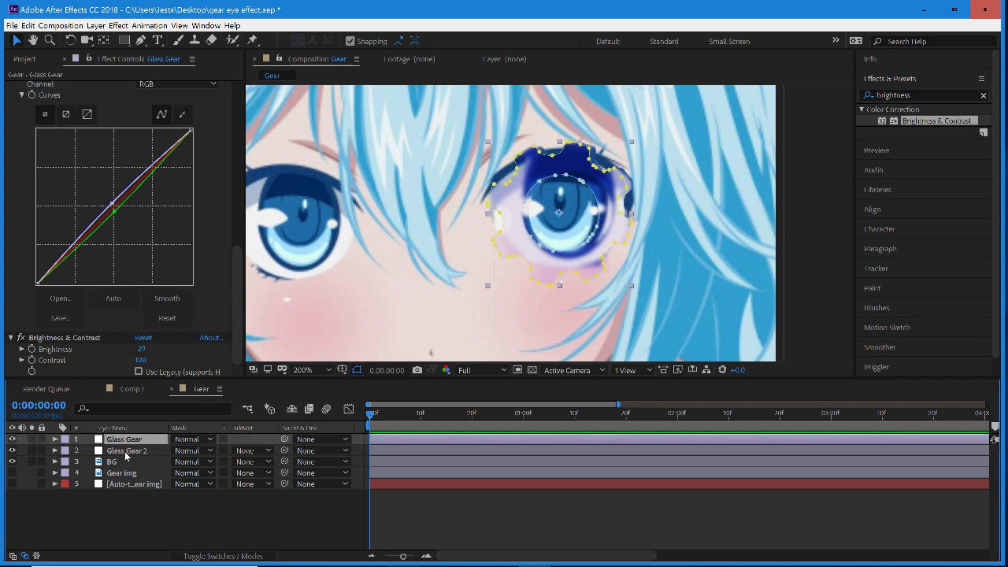
click(129, 450)
drag(927, 123, 115, 451)
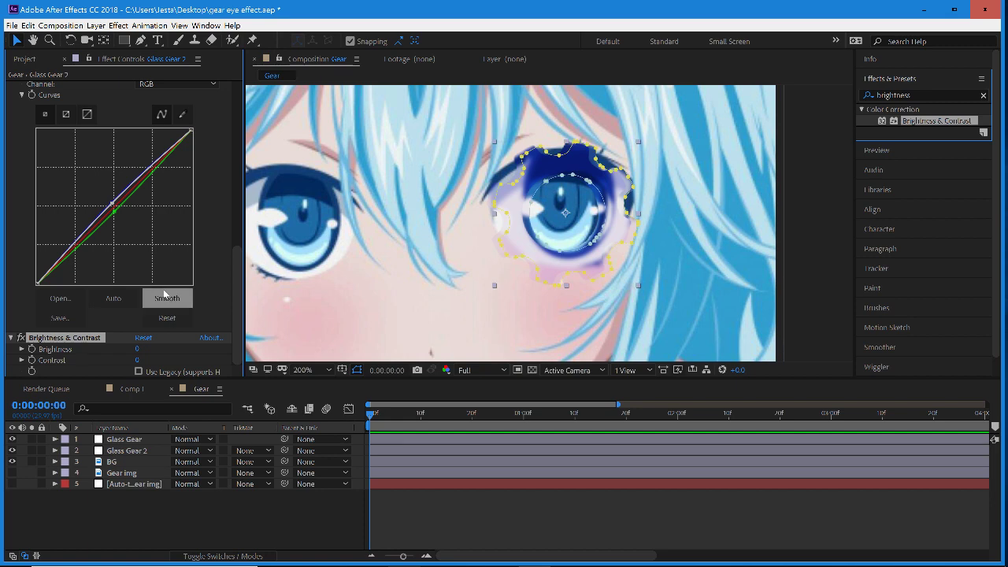
mouse_move(140, 355)
mouse_down()
mouse_move(118, 352)
mouse_move(141, 359)
mouse_up()
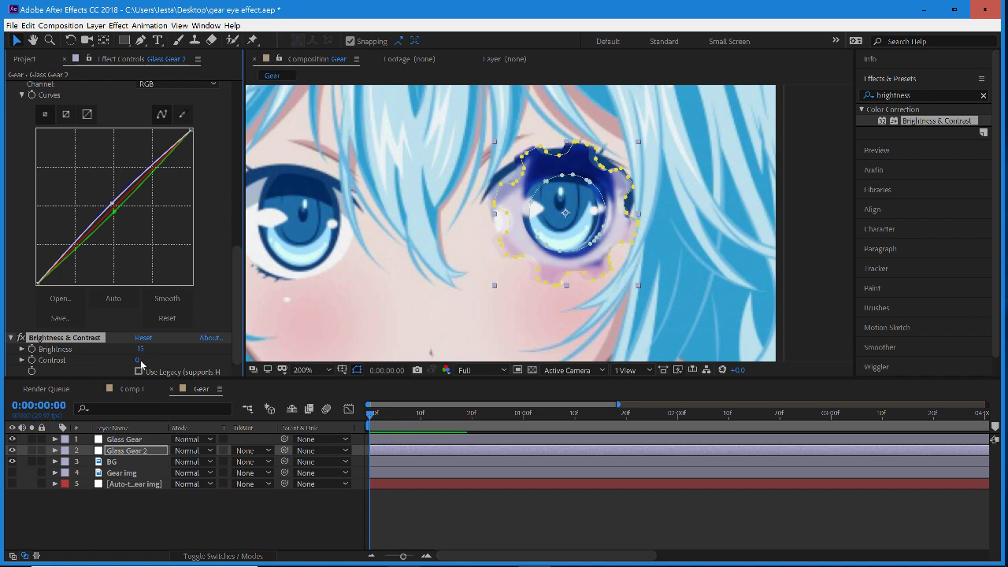
drag(170, 359, 165, 363)
- Examine how the two offset glass gear layers look over the eye, both close up and in the full frame
key(slash)
click(746, 279)
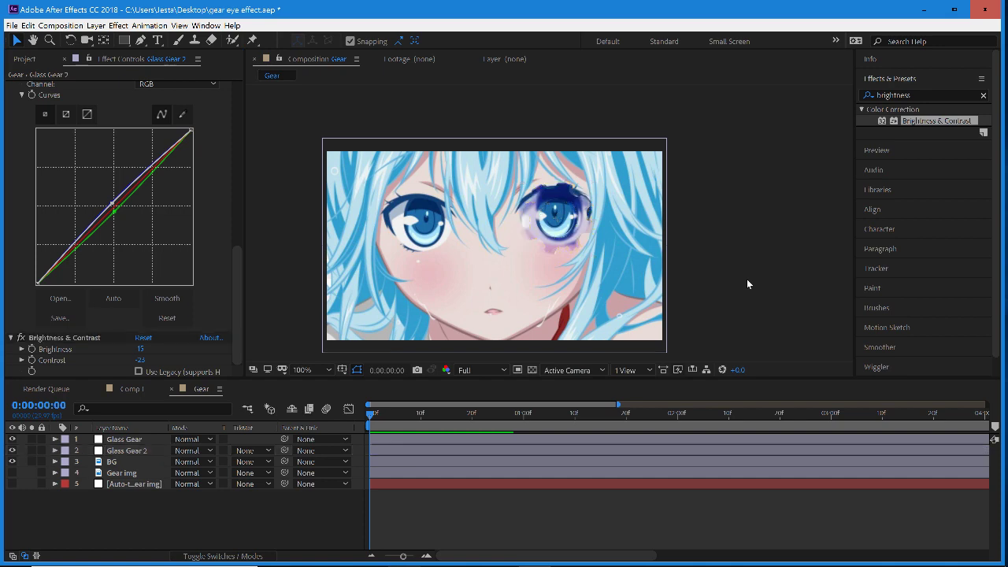
key(period)
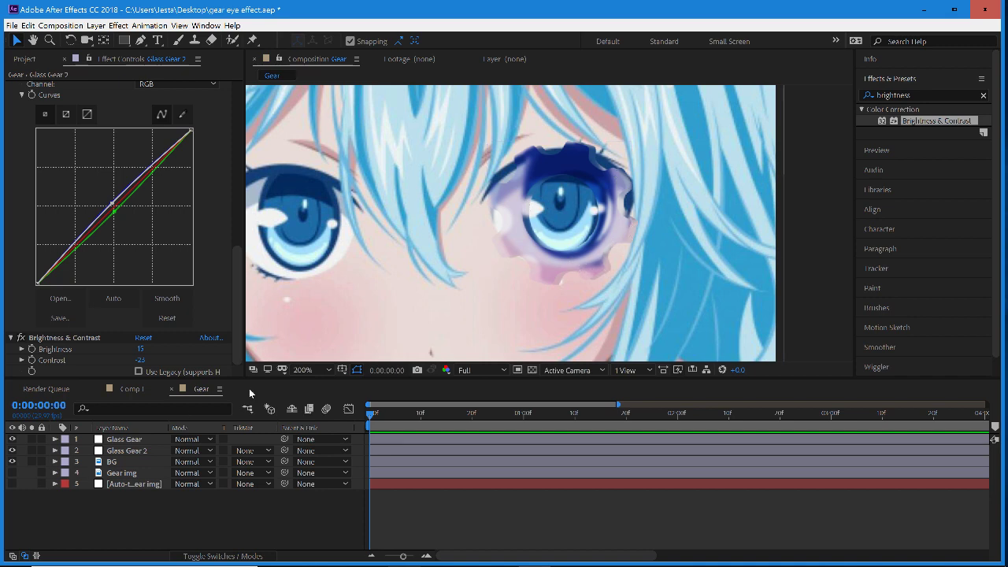
click(114, 443)
click(116, 450)
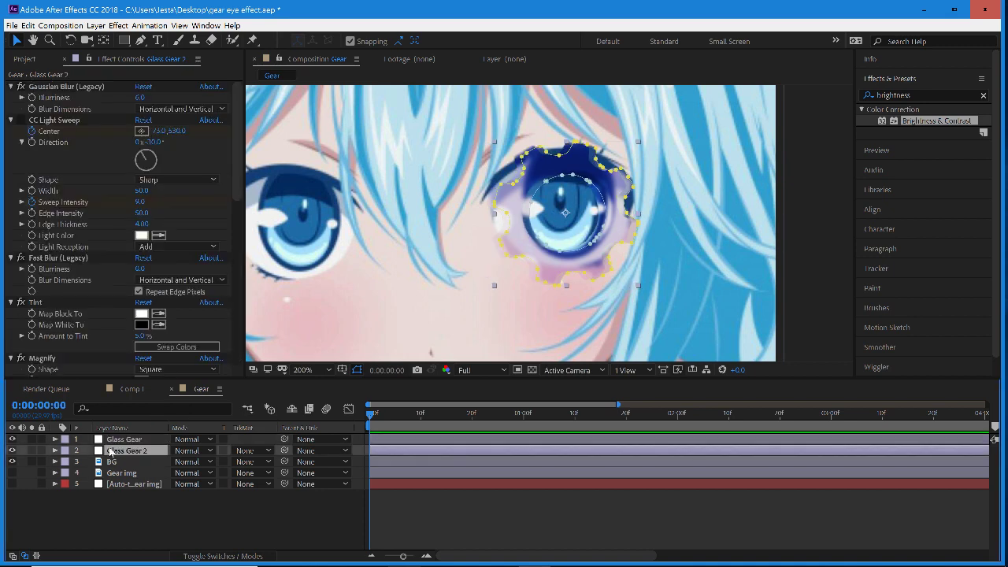
click(797, 233)
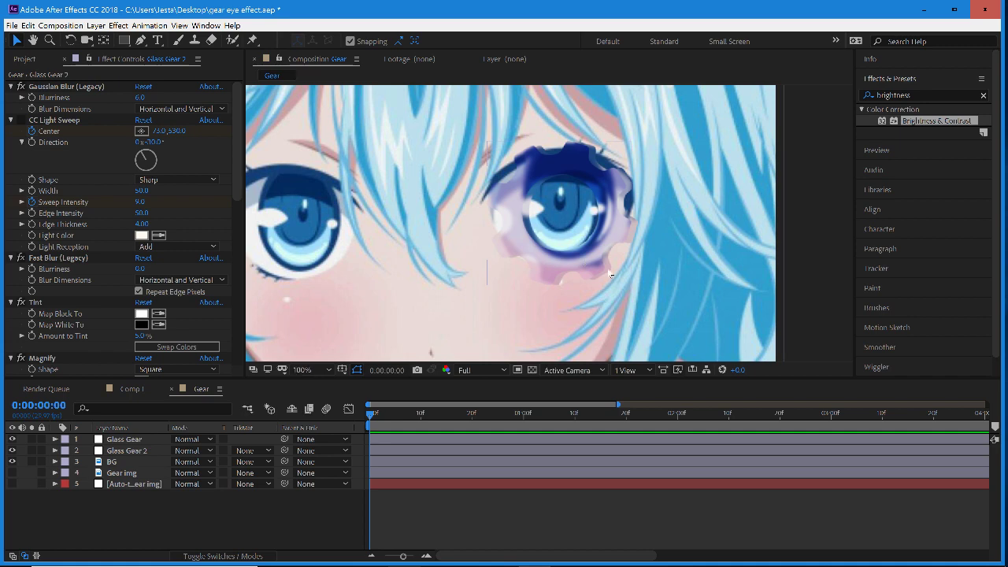
scroll(555, 221, down, 2)
scroll(559, 218, up, 2)
scroll(641, 213, down, 2)
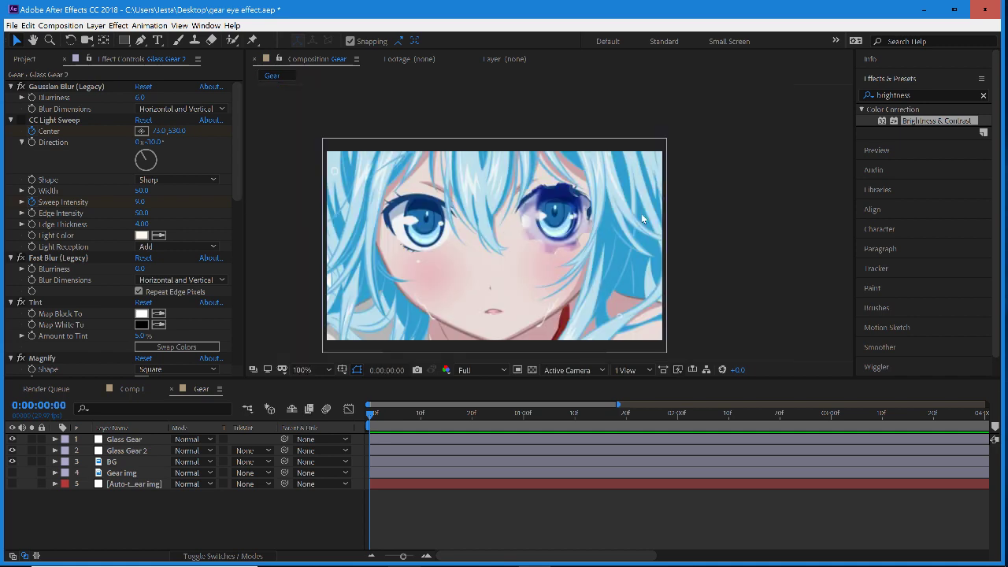
scroll(599, 248, up, 2)
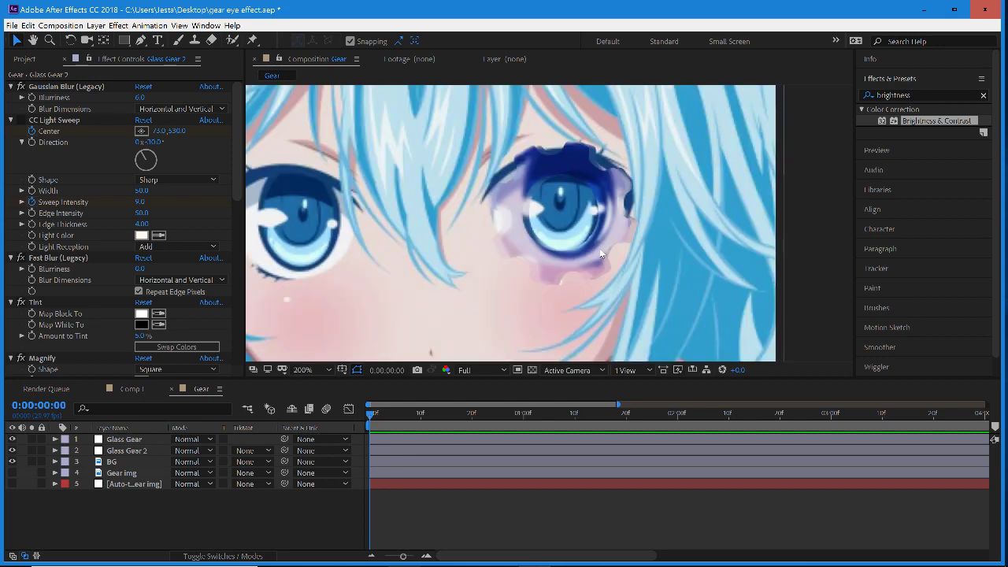
scroll(601, 254, down, 2)
- Parent the Glass Gear 2 layer to the Glass Gear layer
click(123, 449)
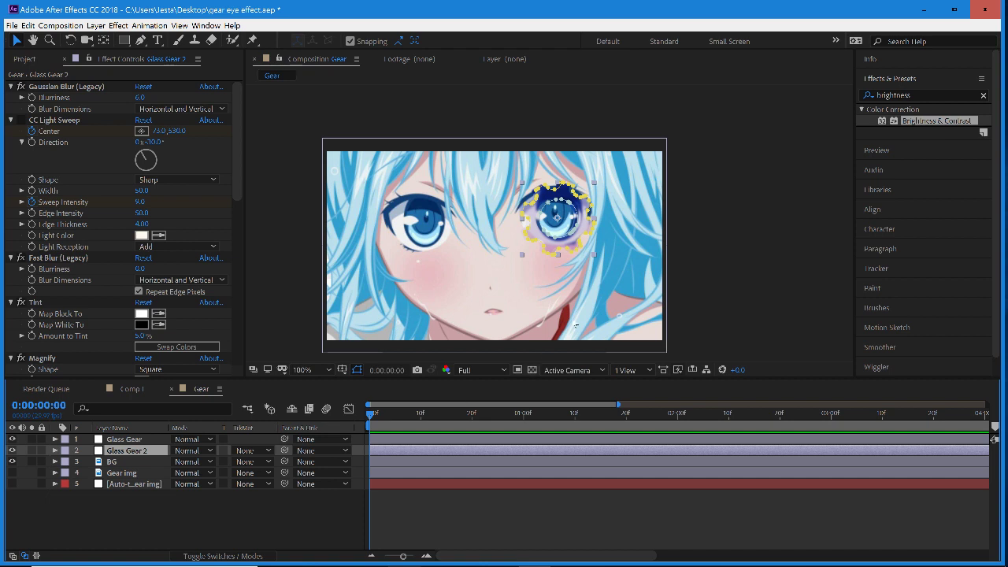
click(709, 288)
click(139, 450)
drag(284, 453, 122, 439)
- Reveal Glass Gear's transform properties, scale it down to 109% and move it to position 862.3, 247.8 over the iris
click(130, 438)
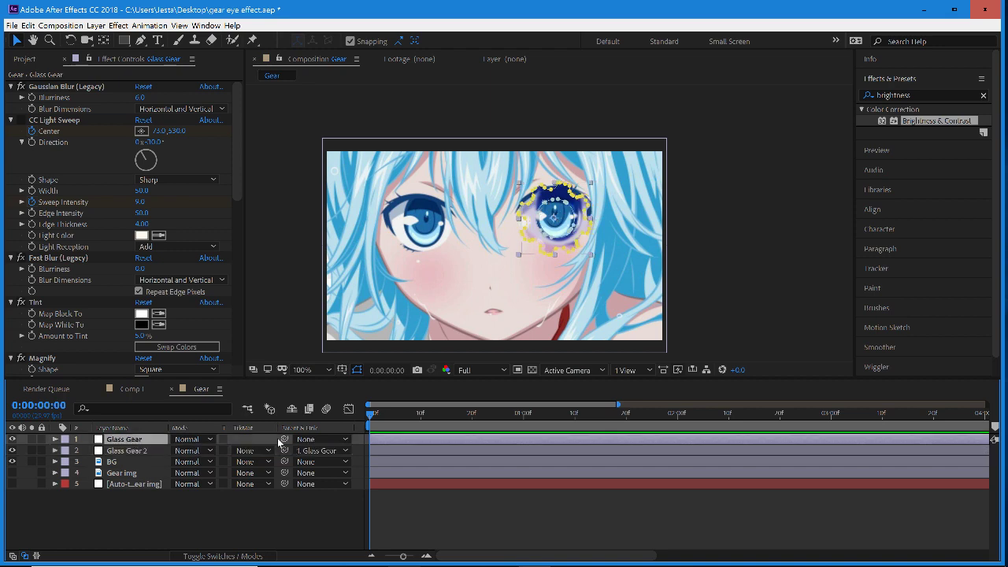
key(p)
key(shift+s)
key(shift+r)
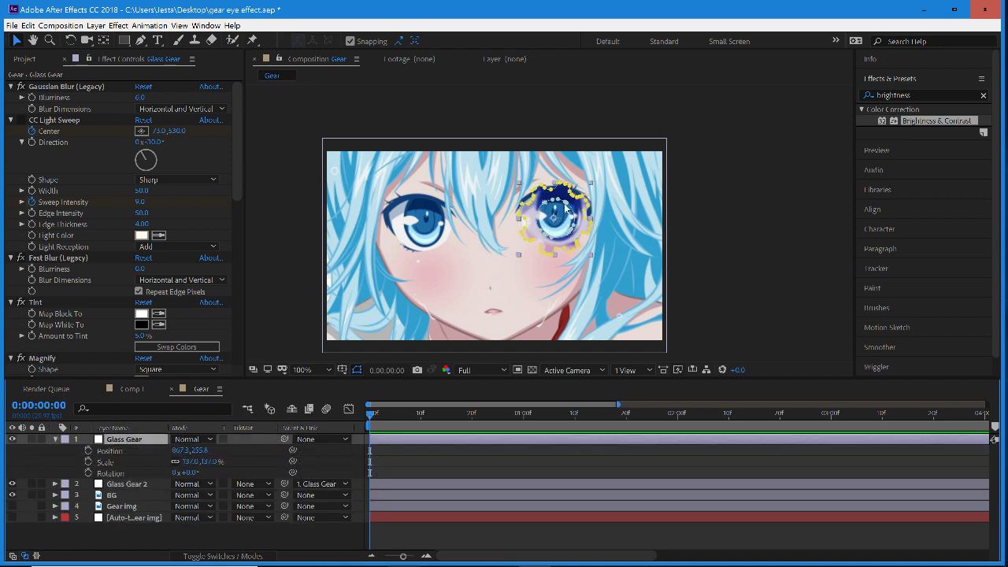
scroll(551, 222, up, 1)
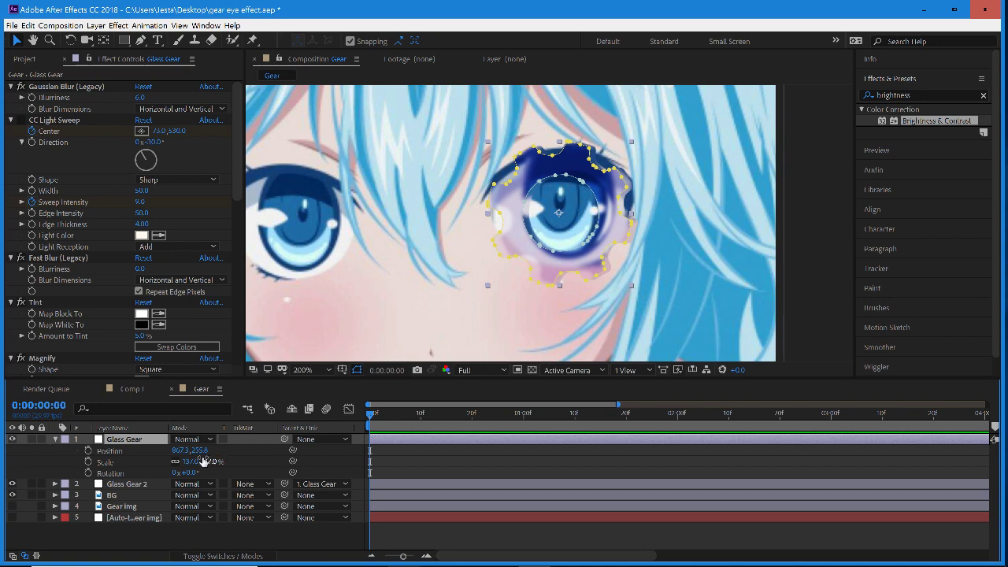
drag(207, 465, 170, 450)
click(701, 298)
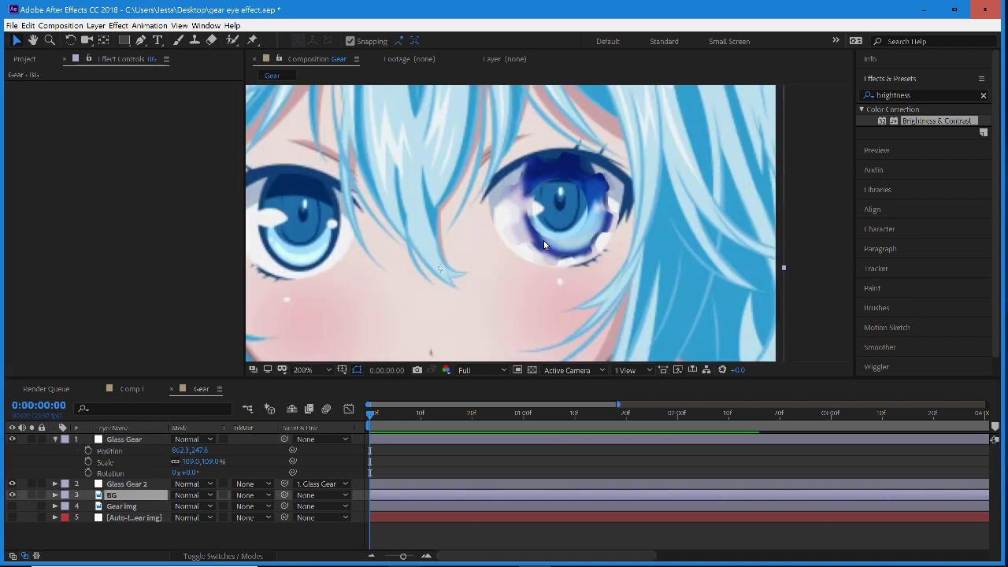
scroll(543, 241, down, 2)
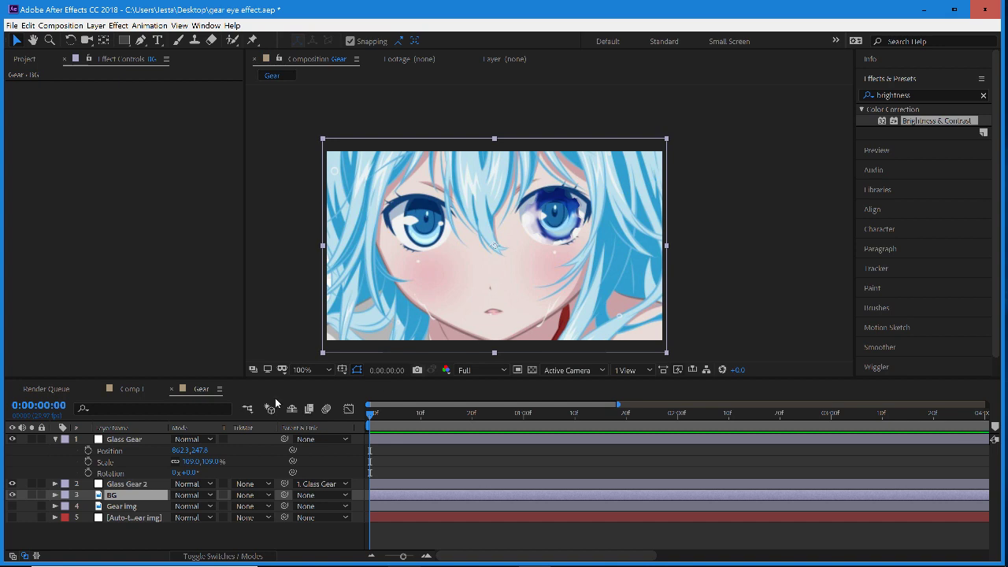
- Duplicate the Glass Gear layer and enlarge the duplicate to a scale of 175%
click(118, 439)
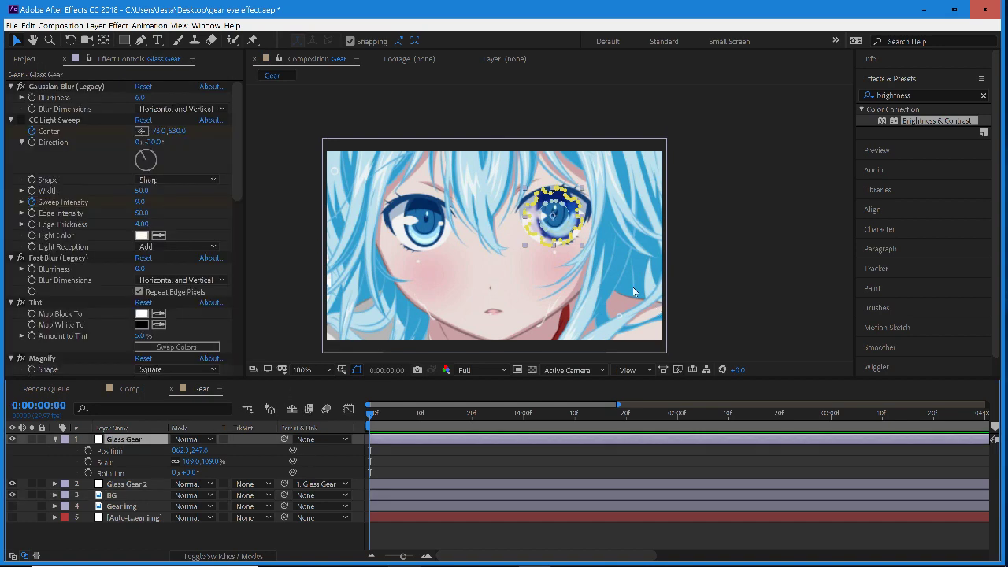
click(53, 439)
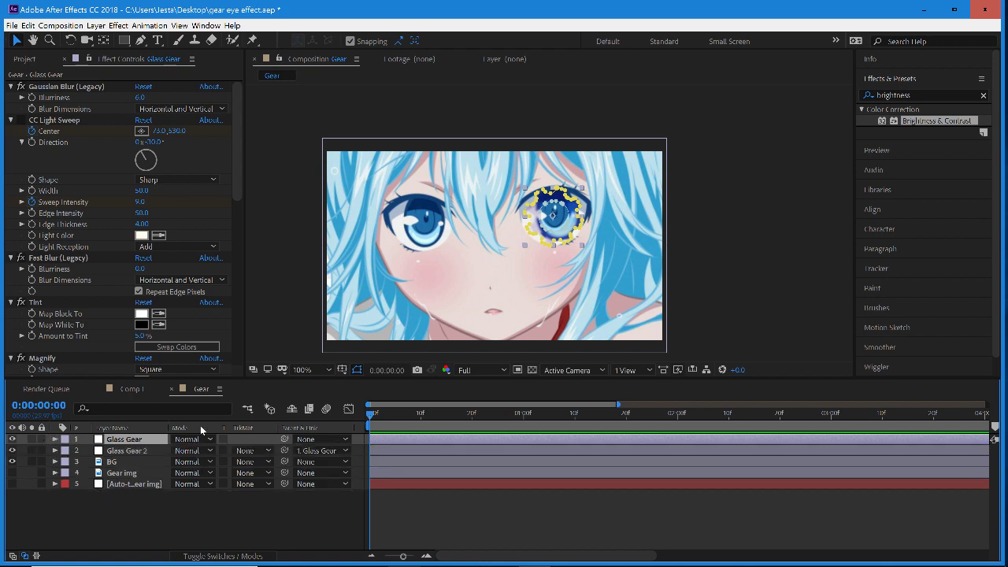
key(ctrl+d)
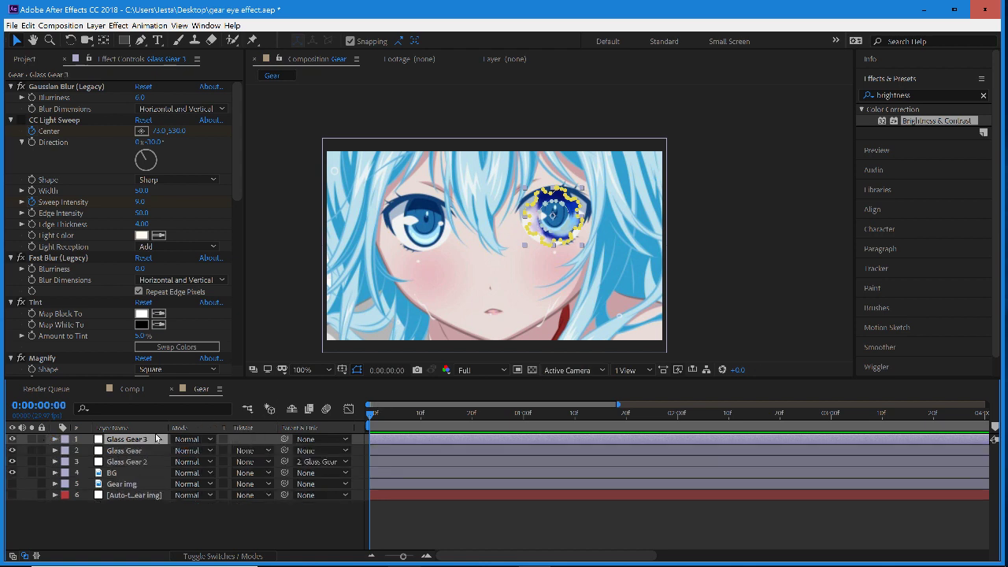
key(s)
drag(206, 450, 248, 441)
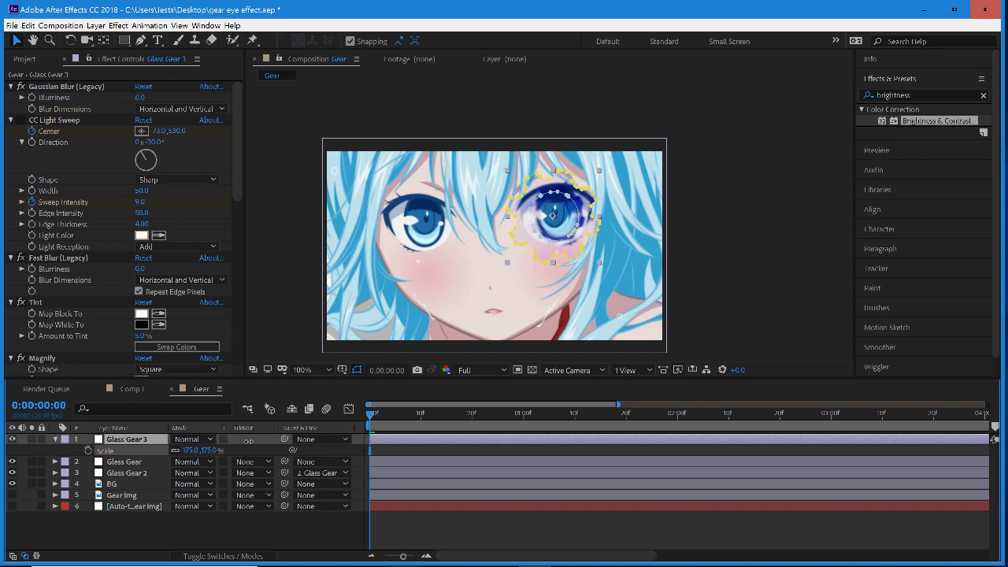
click(757, 285)
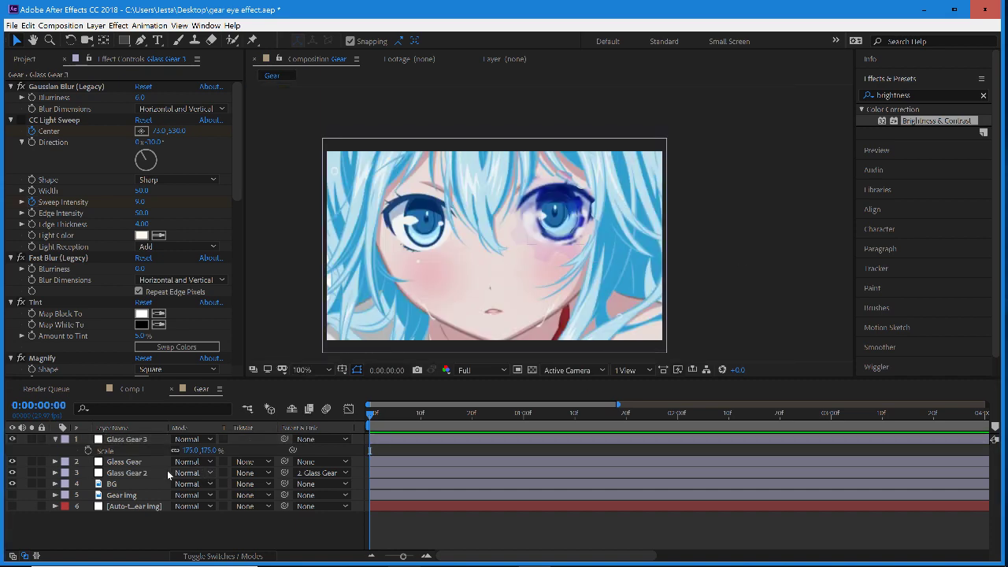
- Show the position of Glass Gear 3 alongside its scale and shift it sideways to an X value of 881.3
click(189, 450)
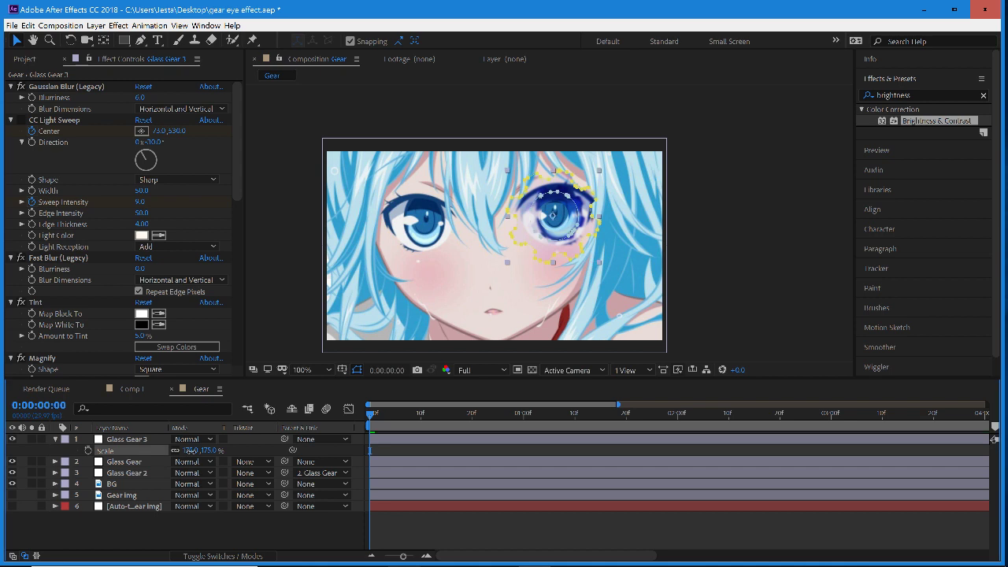
click(127, 439)
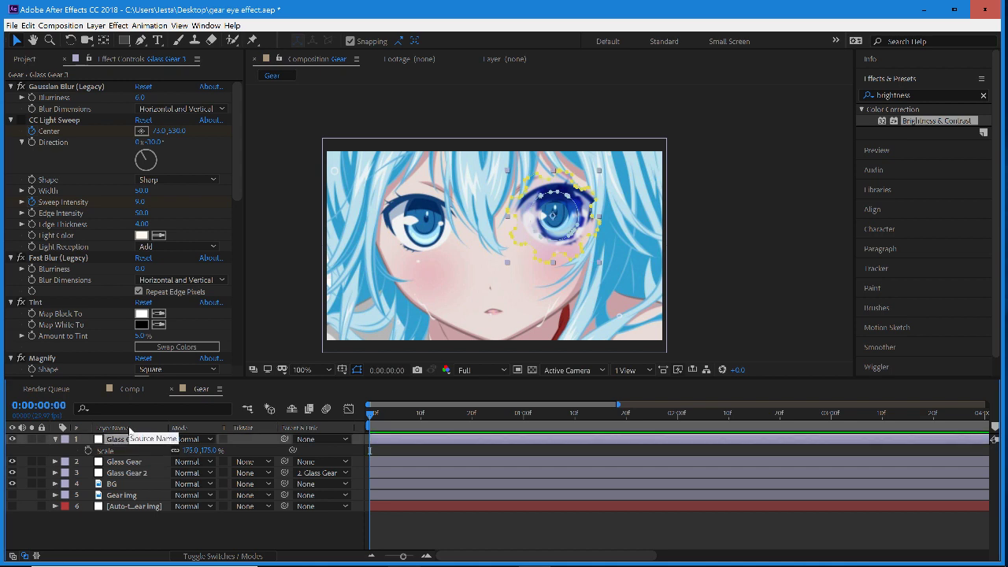
key(shift+p)
drag(179, 451, 185, 450)
click(244, 457)
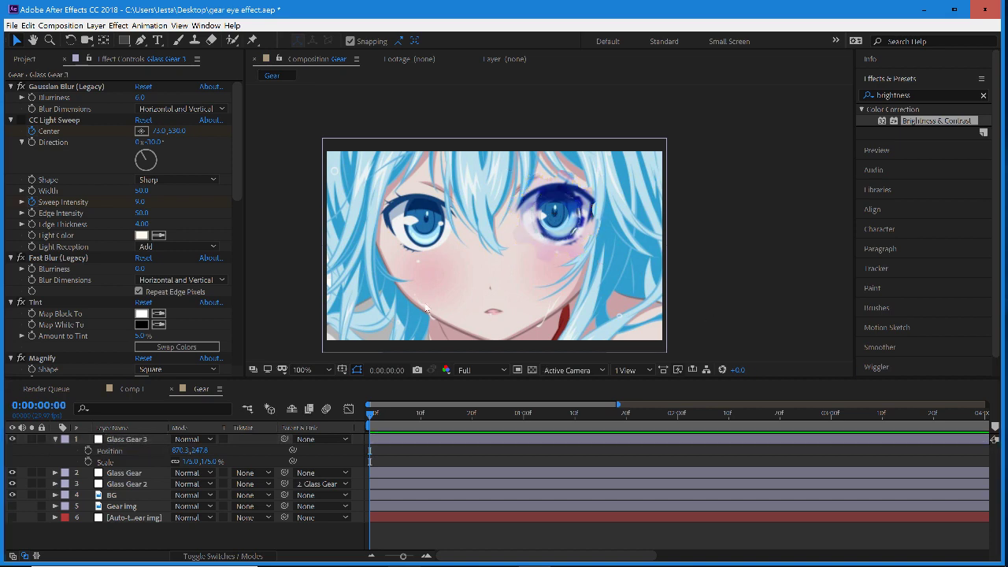
drag(180, 450, 189, 450)
- Adjust the Brightness & Contrast effect of Glass Gear 3 to a Contrast of 98
scroll(186, 276, down, 4)
scroll(186, 275, down, 5)
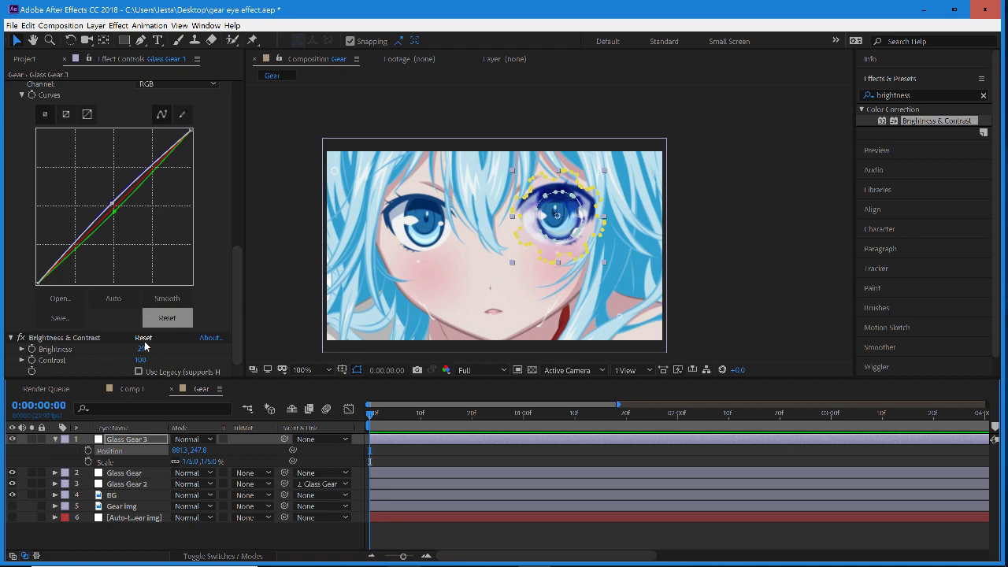
drag(129, 359, 118, 370)
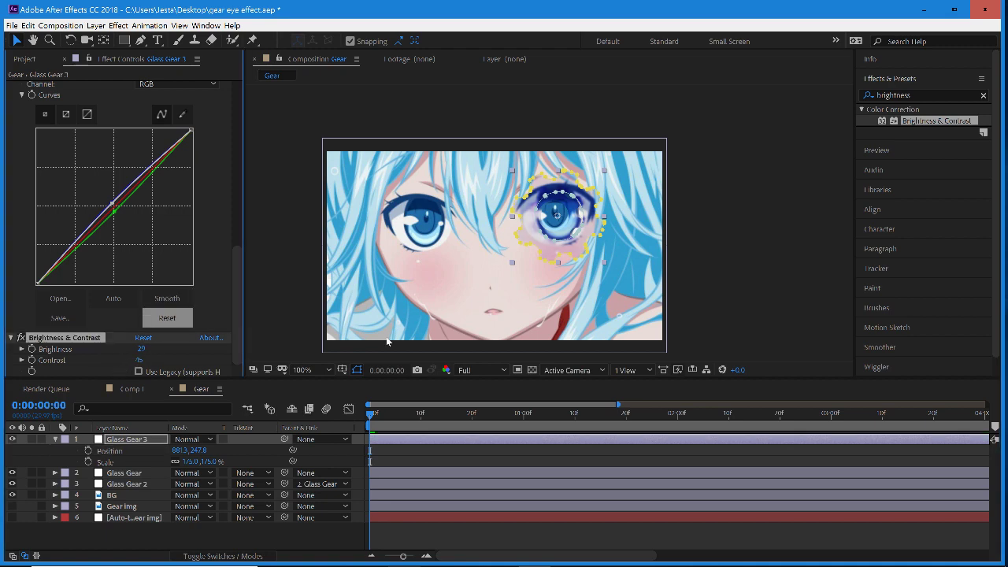
click(759, 266)
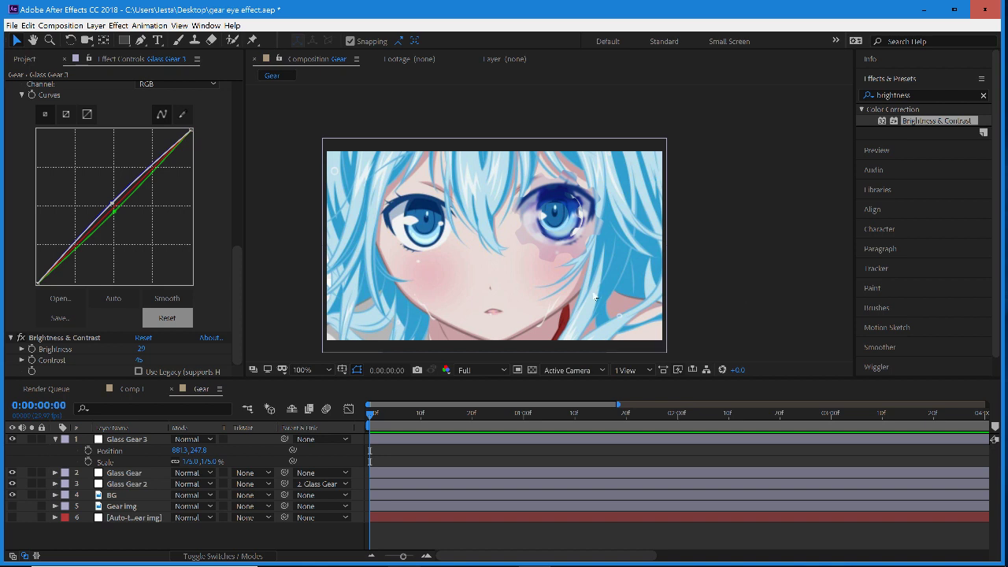
click(138, 360)
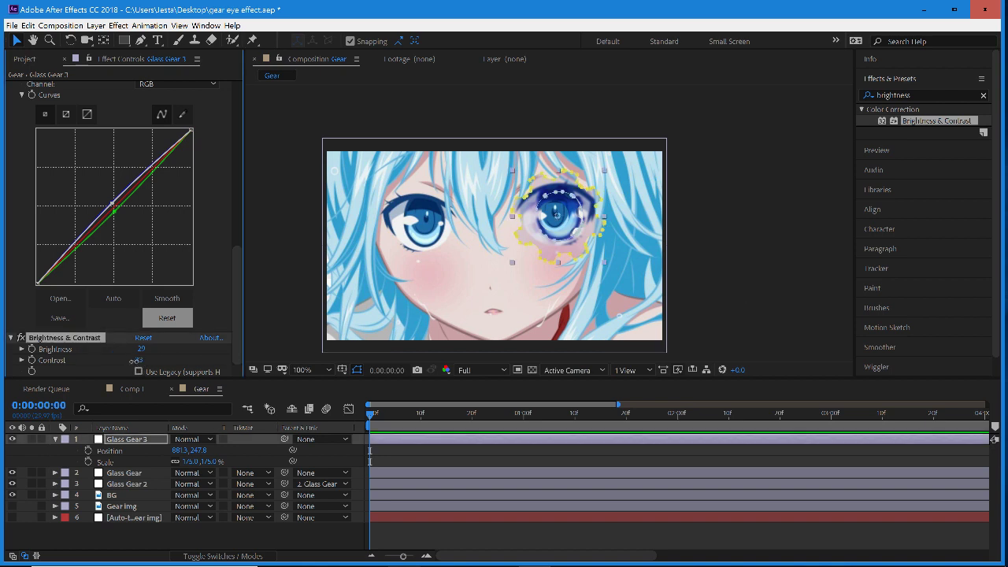
click(404, 321)
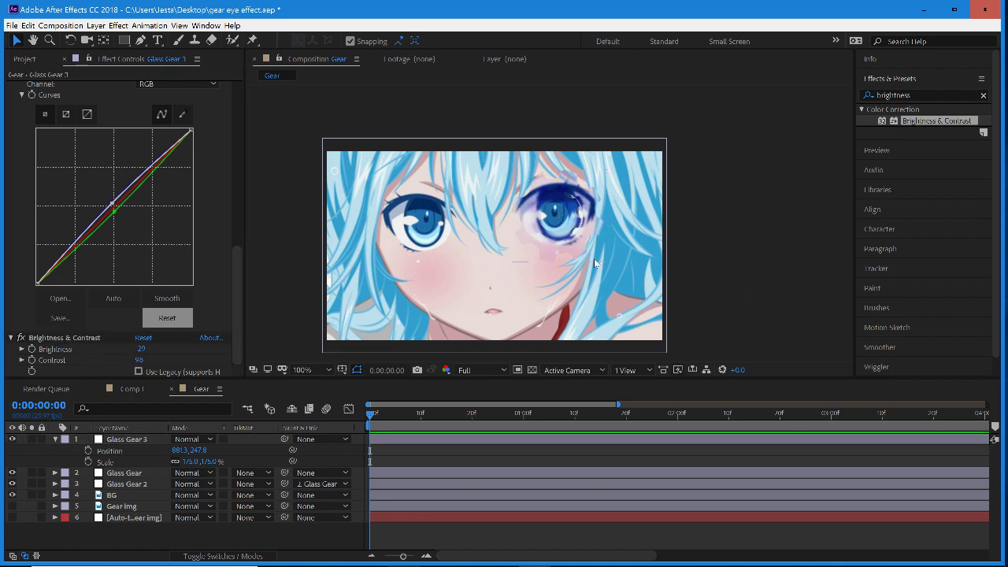
scroll(644, 280, down, 2)
scroll(619, 275, up, 2)
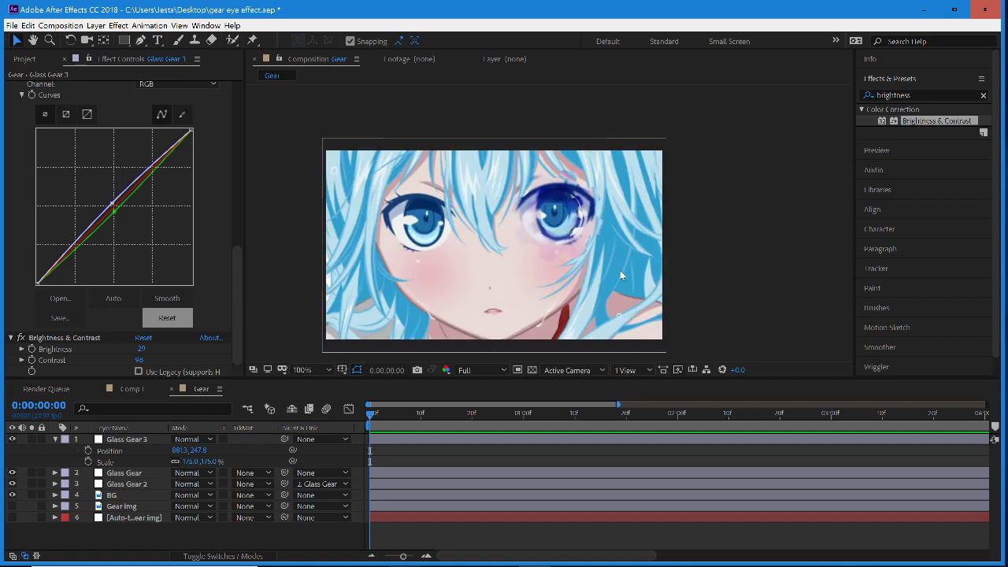
- Move Glass Gear 3 slightly upward to a Y position of 240.8
click(128, 451)
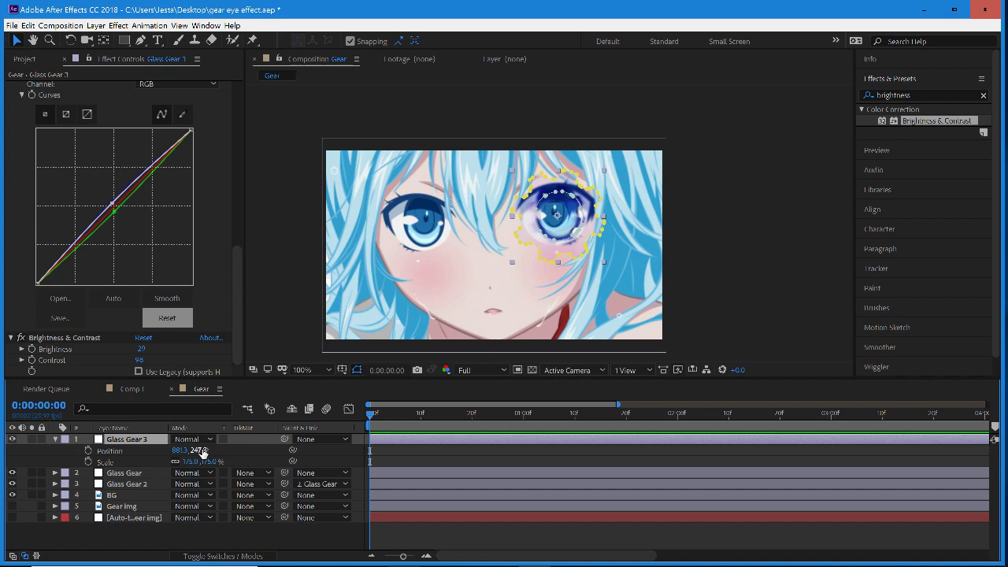
drag(202, 451, 197, 451)
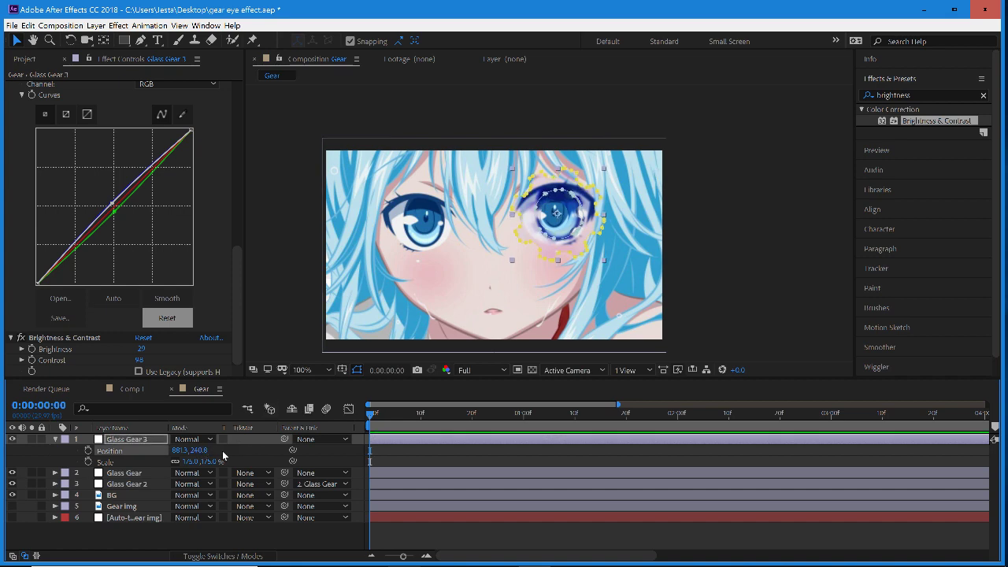
- Set the Gaussian Blur blurriness of Glass Gear 3 to 1.5
scroll(138, 292, up, 10)
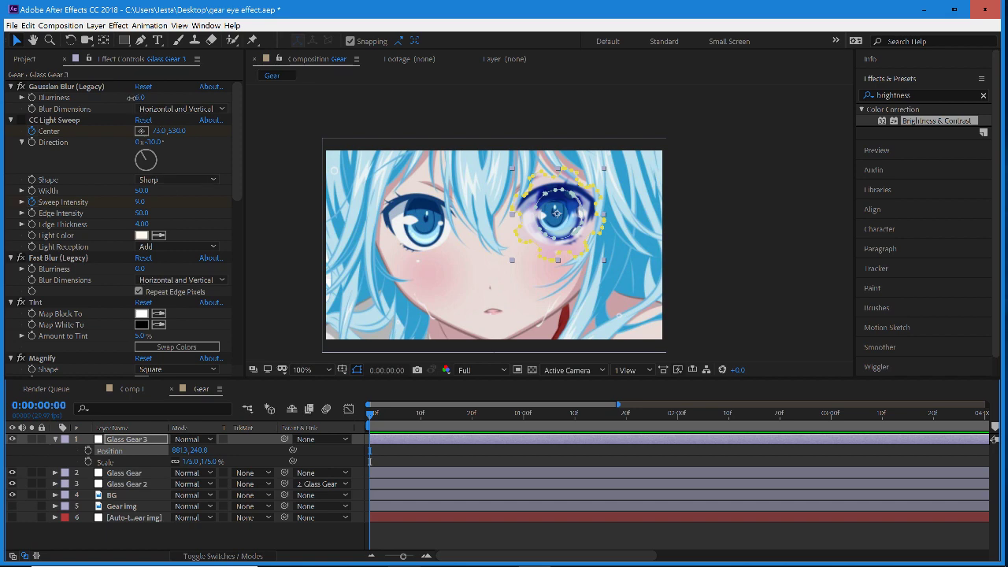
drag(131, 96, 196, 152)
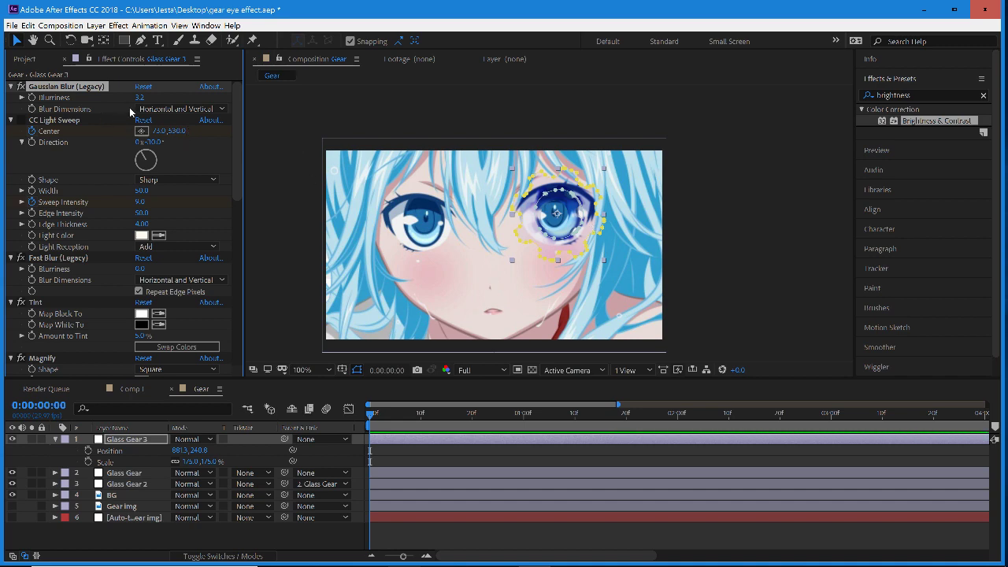
drag(138, 96, 107, 107)
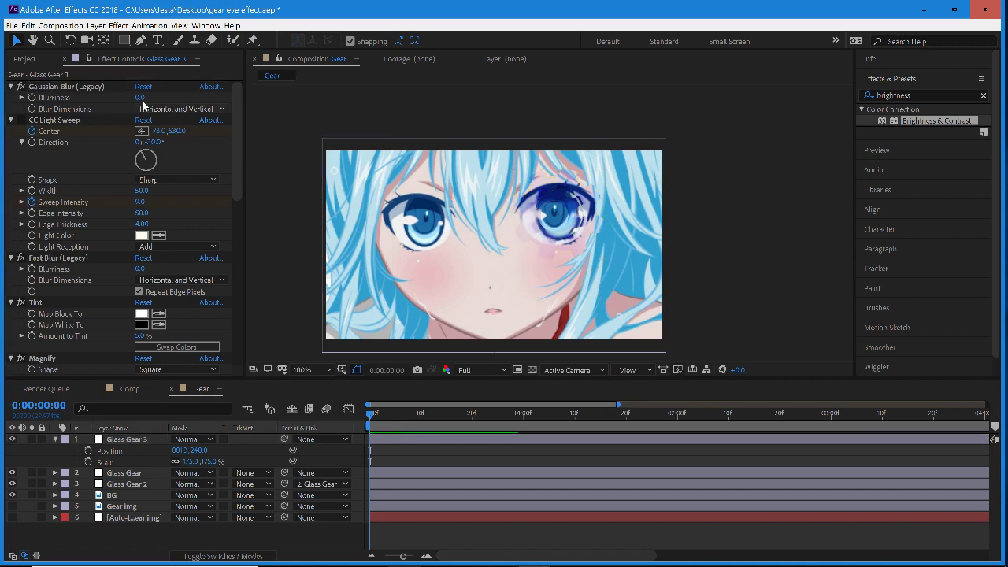
drag(138, 97, 150, 96)
click(665, 278)
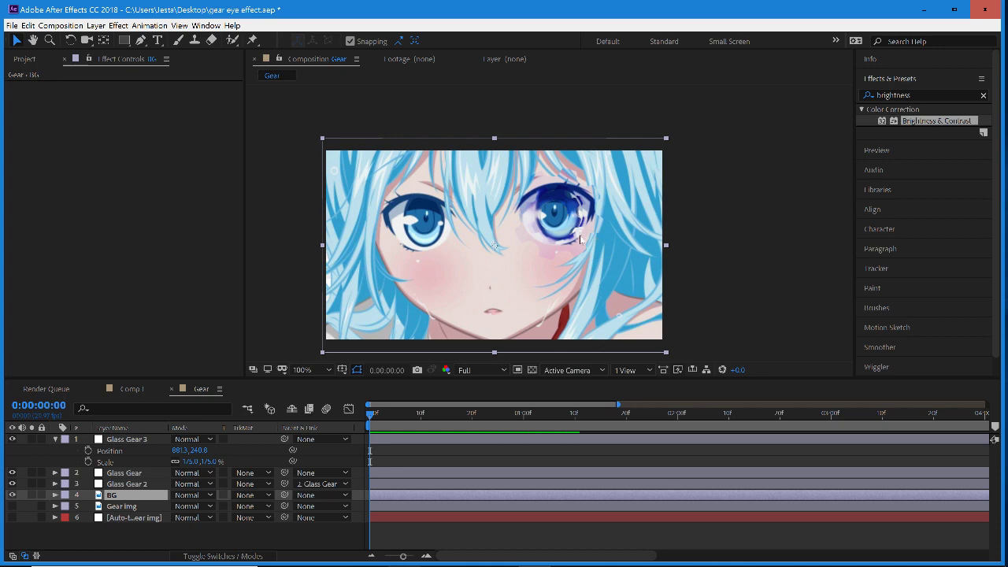
click(397, 485)
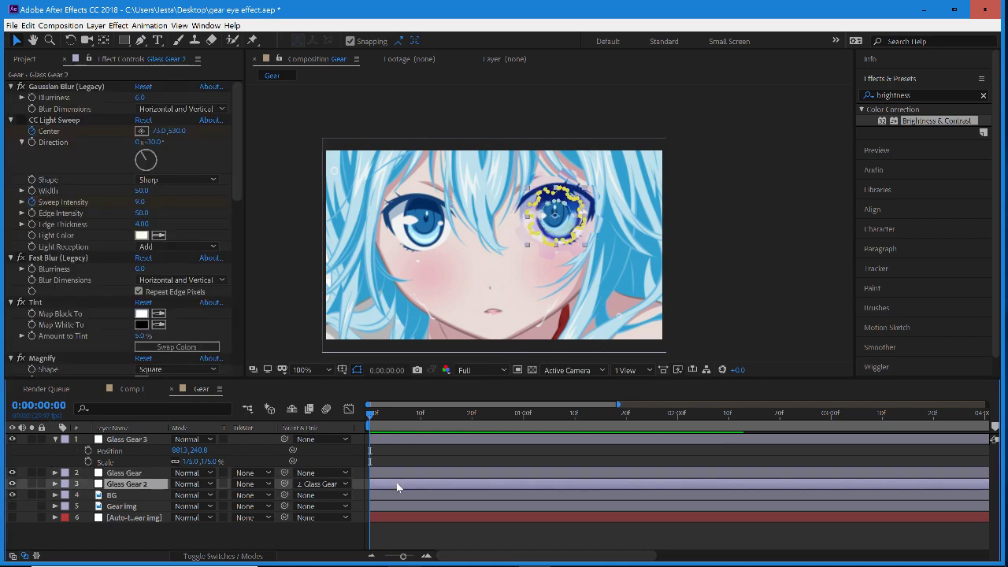
click(735, 247)
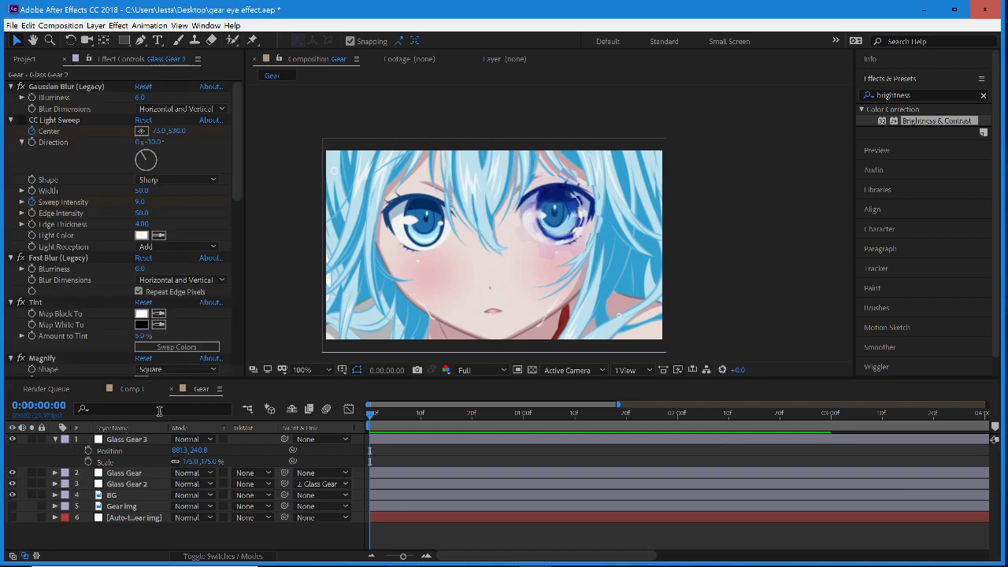
- Keyframe the rotation of Glass Gear 3 from 0° at the start to 17° at 2 seconds
click(126, 439)
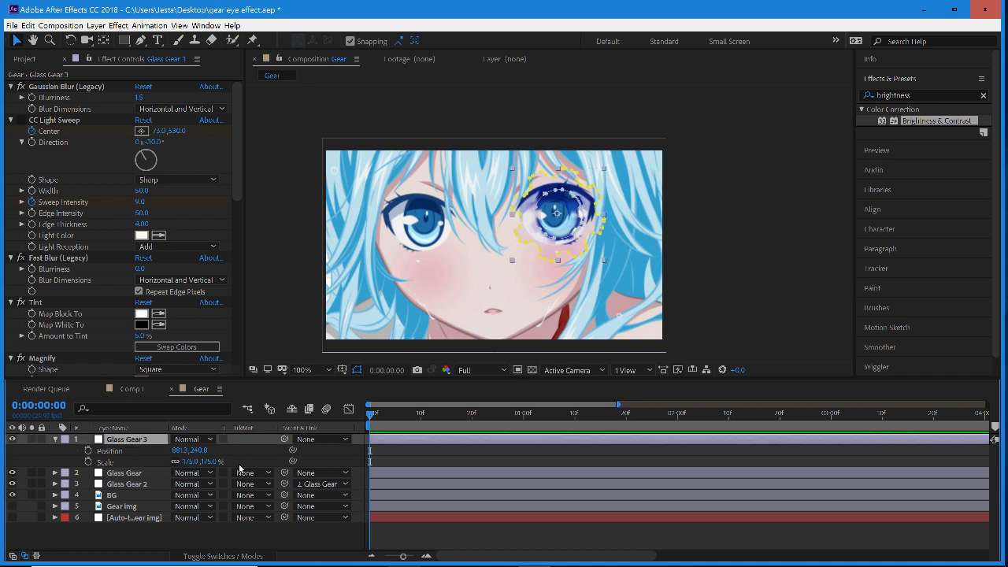
key(r)
click(88, 450)
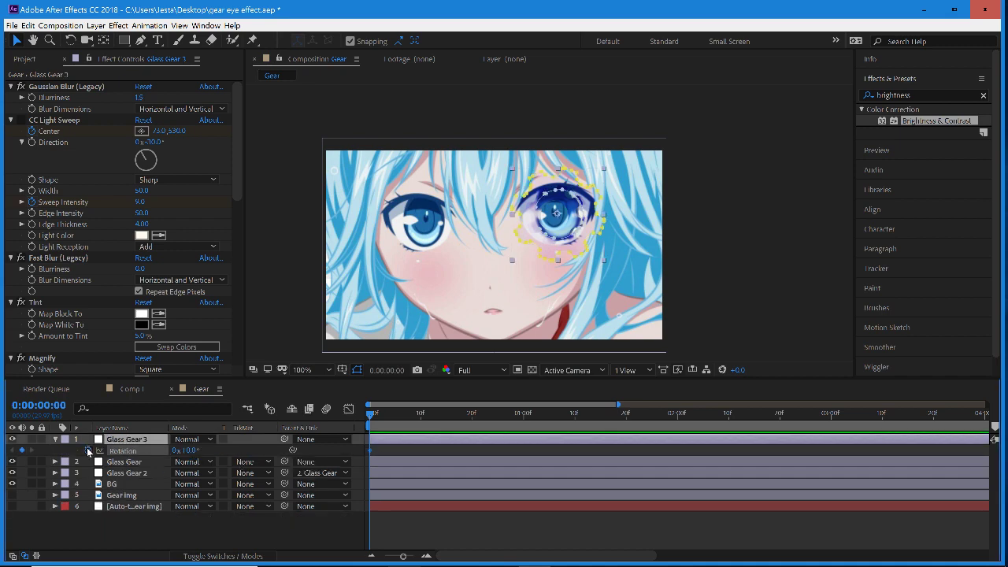
drag(381, 423, 514, 424)
click(539, 414)
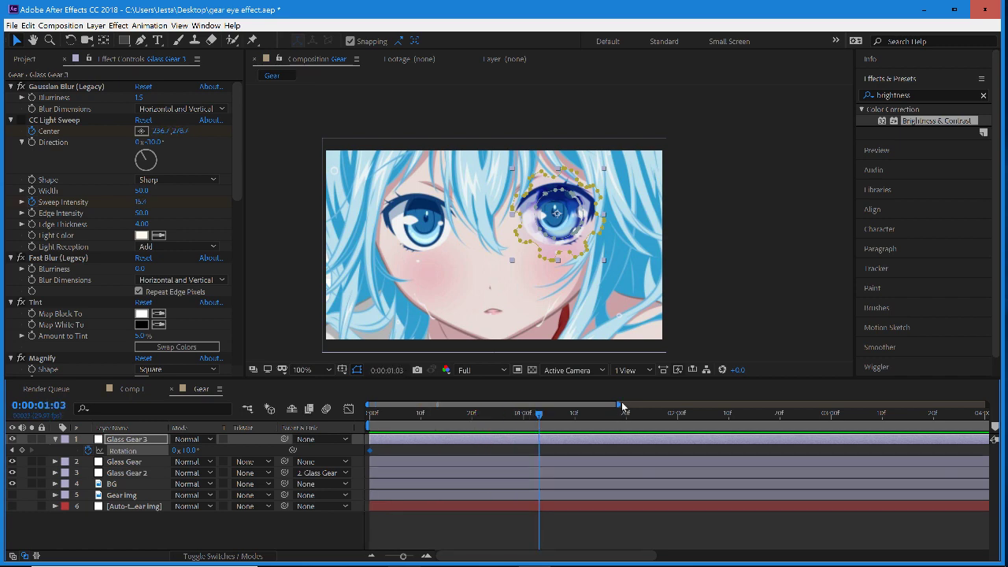
drag(619, 404, 988, 404)
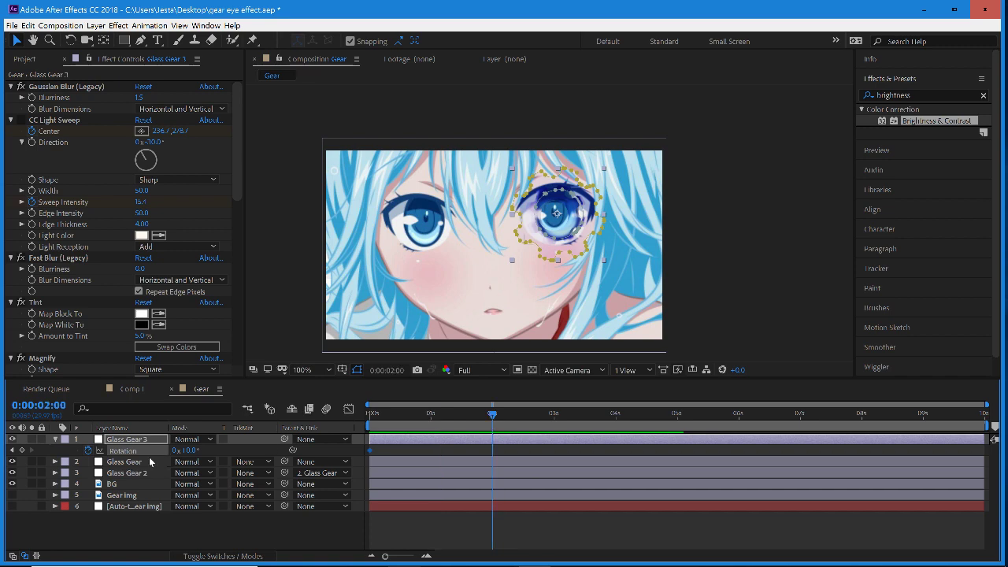
drag(187, 450, 194, 446)
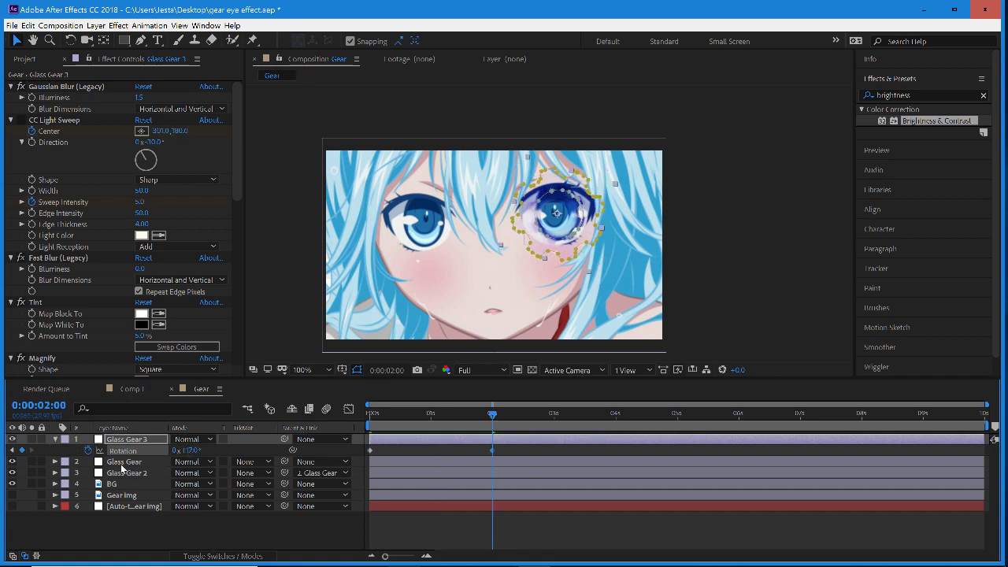
- Keyframe the rotation of the Glass Gear layer at -17° at 2 seconds and -63° at the start, and preview it
click(122, 463)
key(r)
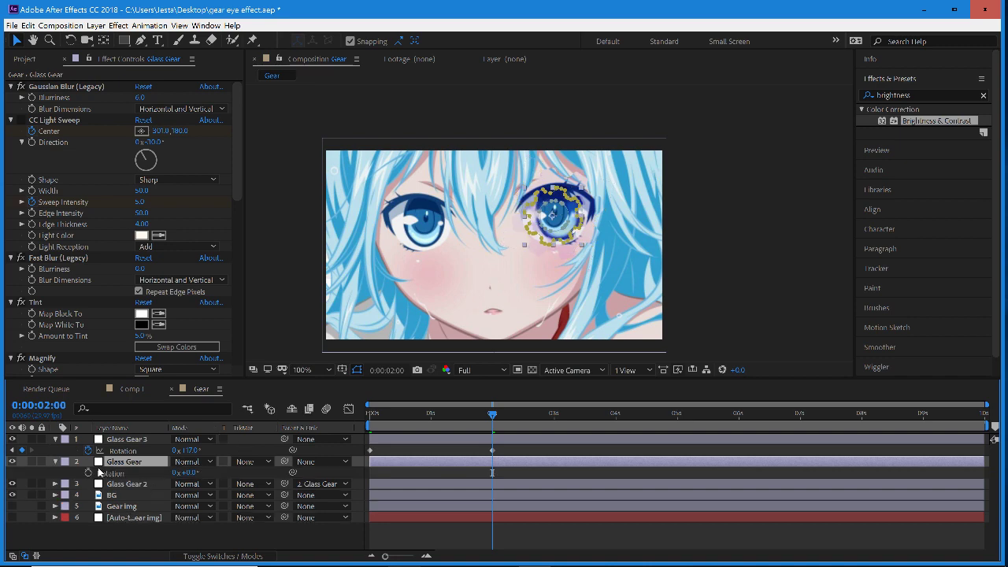
click(89, 474)
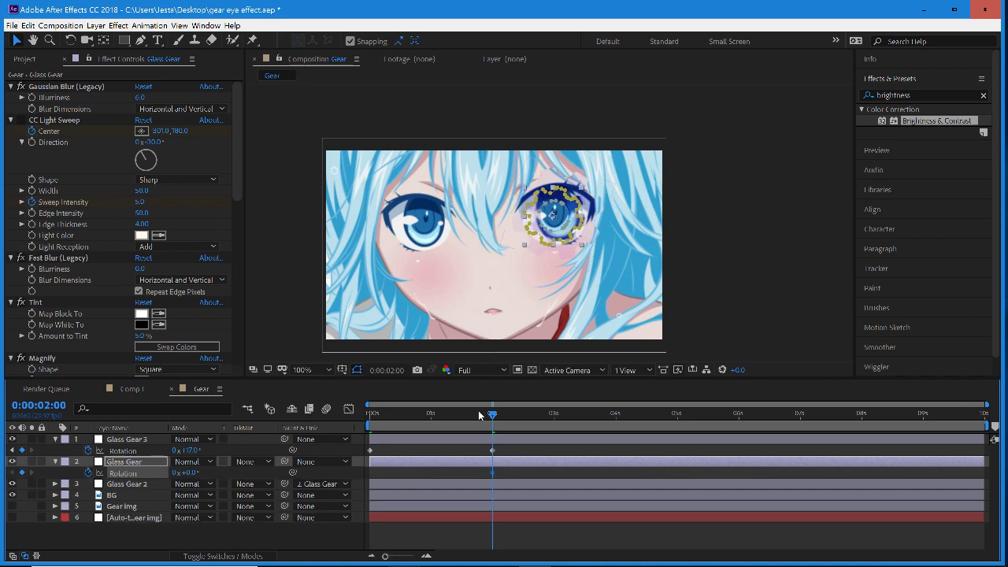
drag(193, 475, 183, 473)
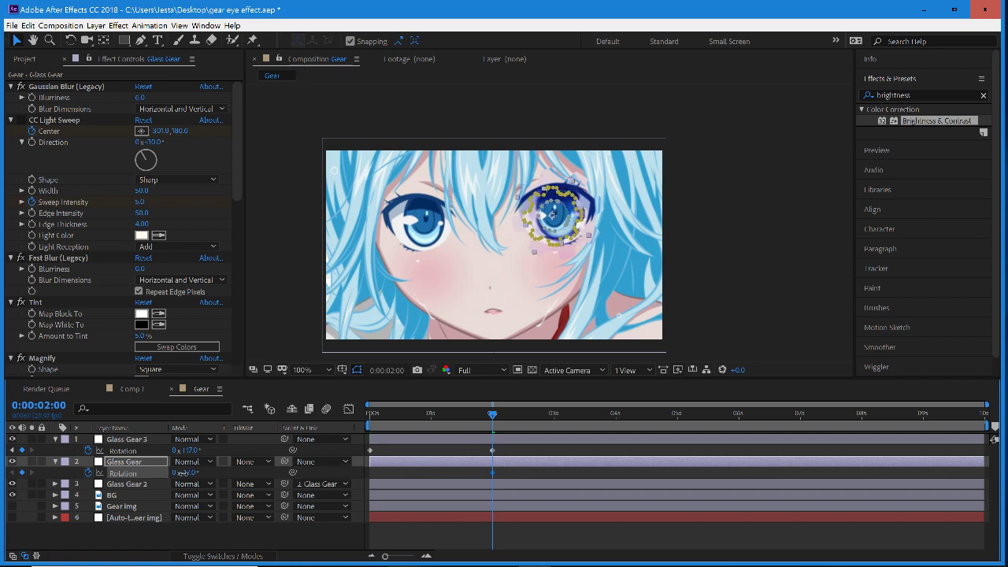
click(374, 415)
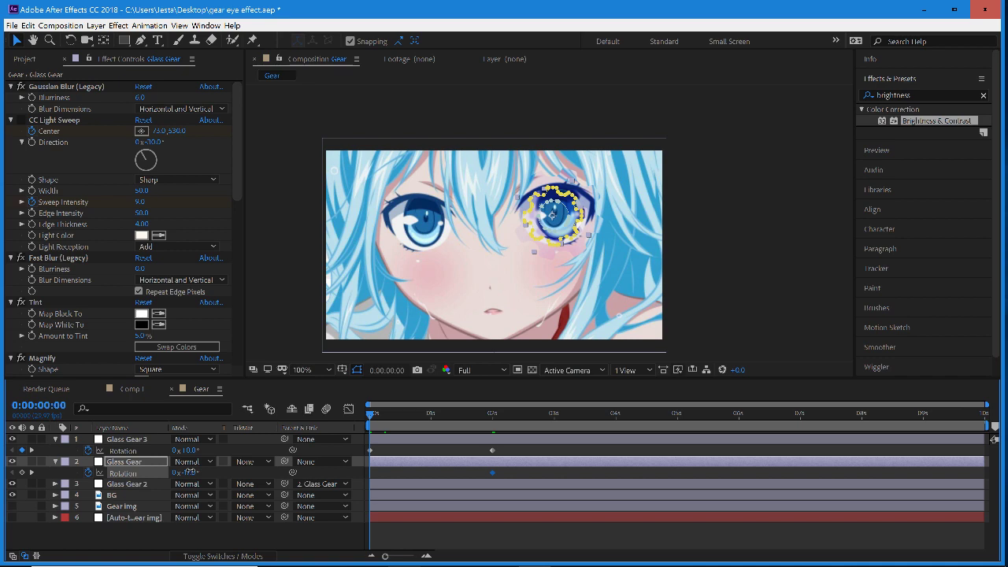
drag(187, 471, 166, 477)
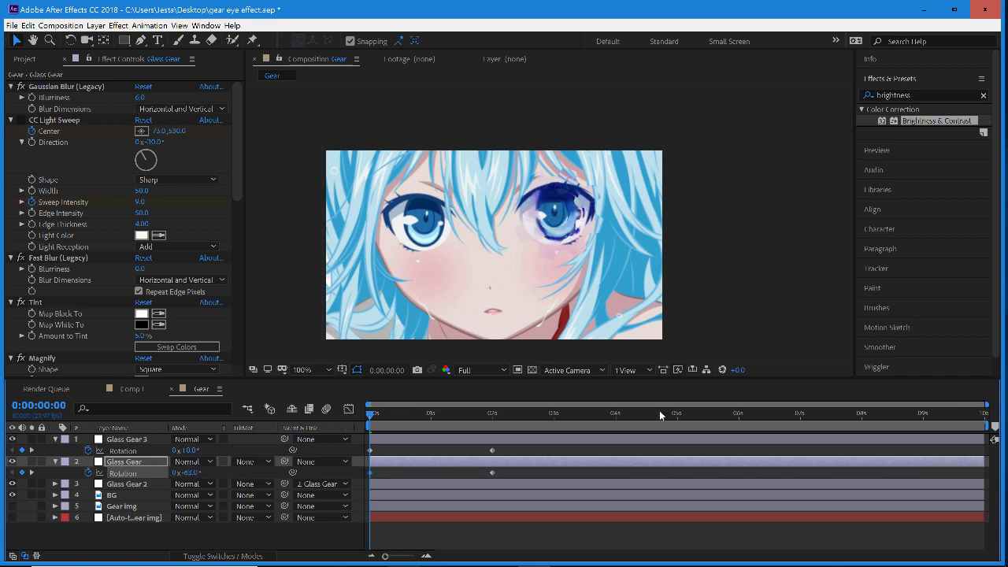
key(space)
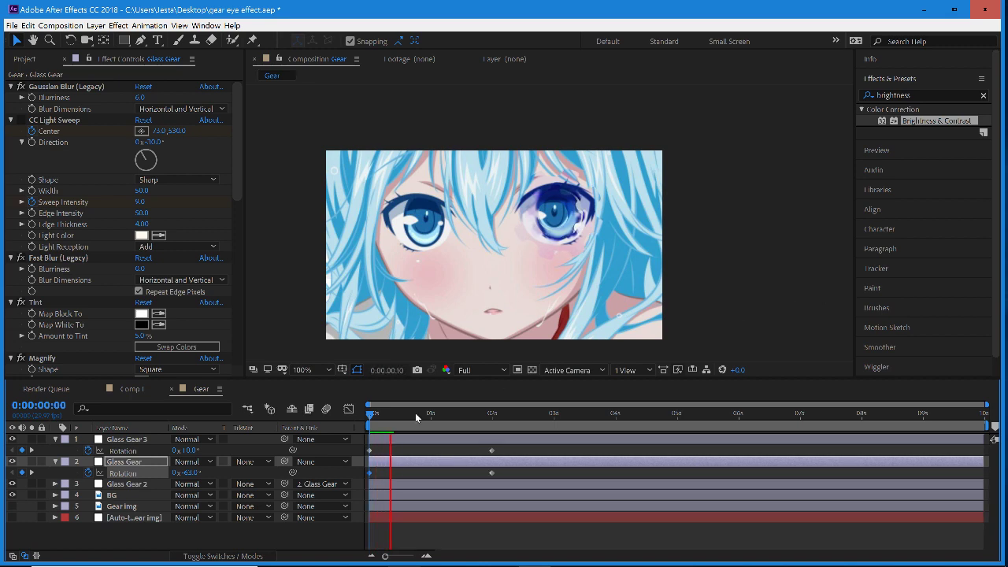
key(space)
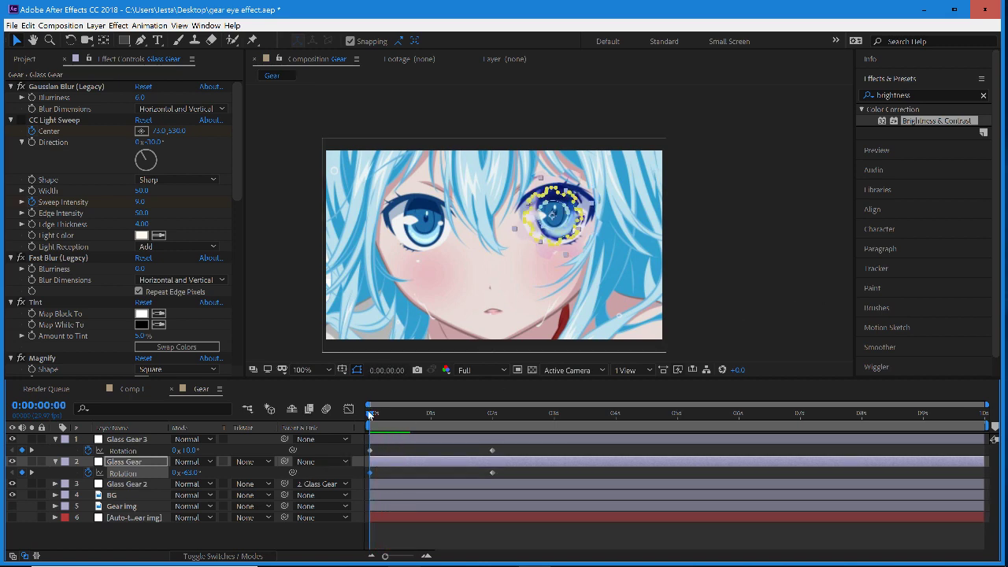
- Change the Glass Gear rotation keyframe at 2 seconds to -98° and preview the gear animation from the start
drag(476, 417, 492, 429)
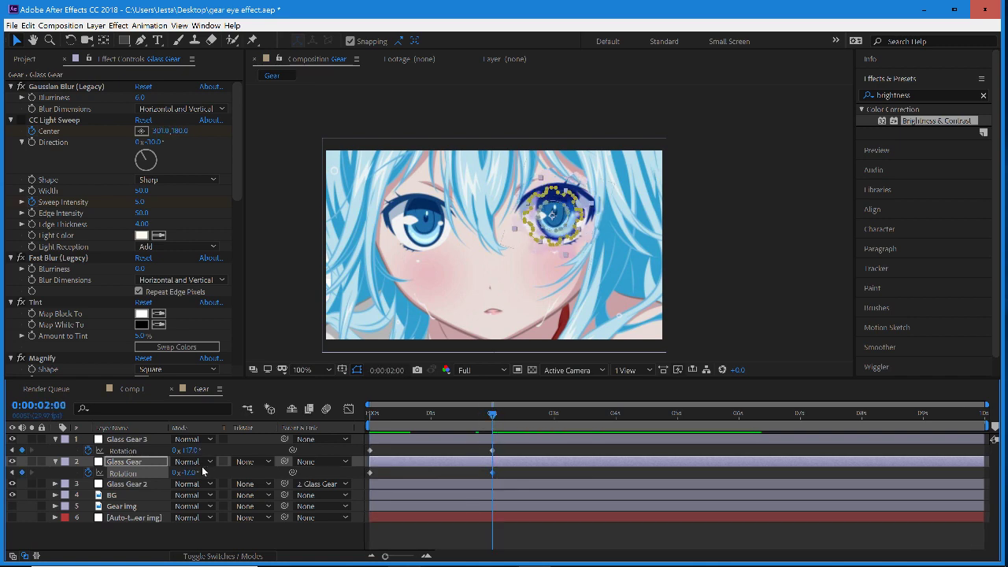
key(Delete)
drag(189, 472, 161, 472)
click(706, 271)
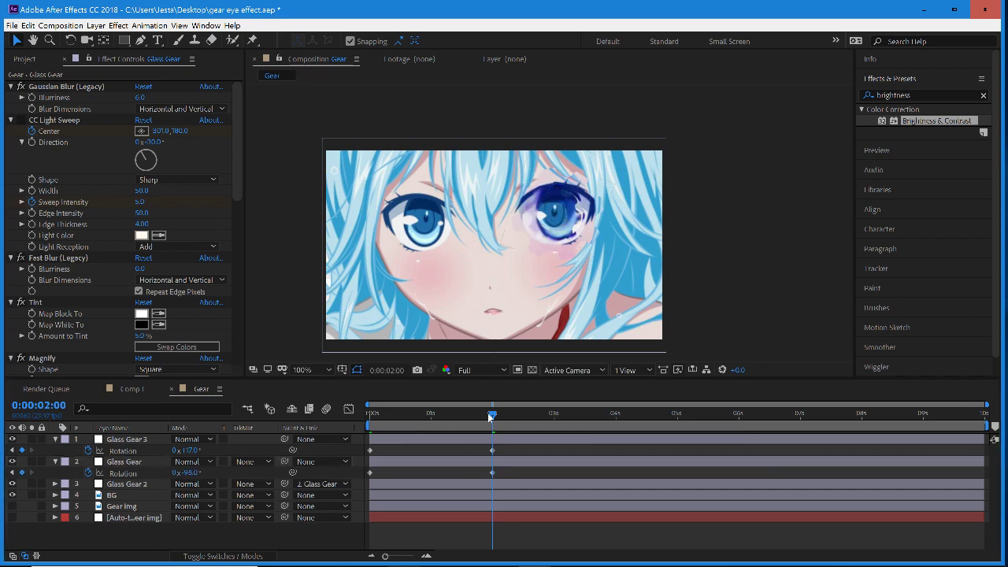
drag(490, 414, 327, 414)
key(space)
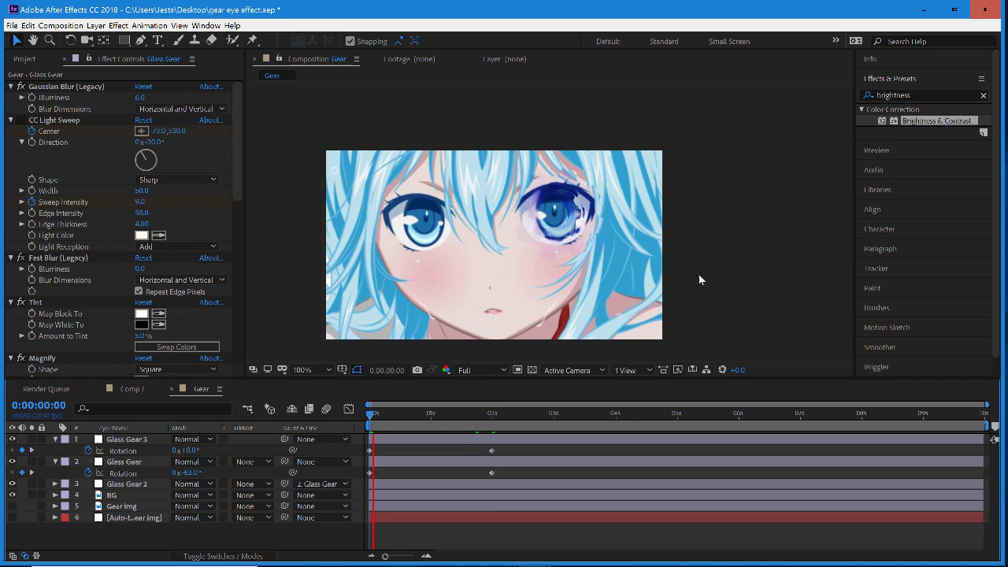
click(373, 423)
drag(373, 423, 369, 423)
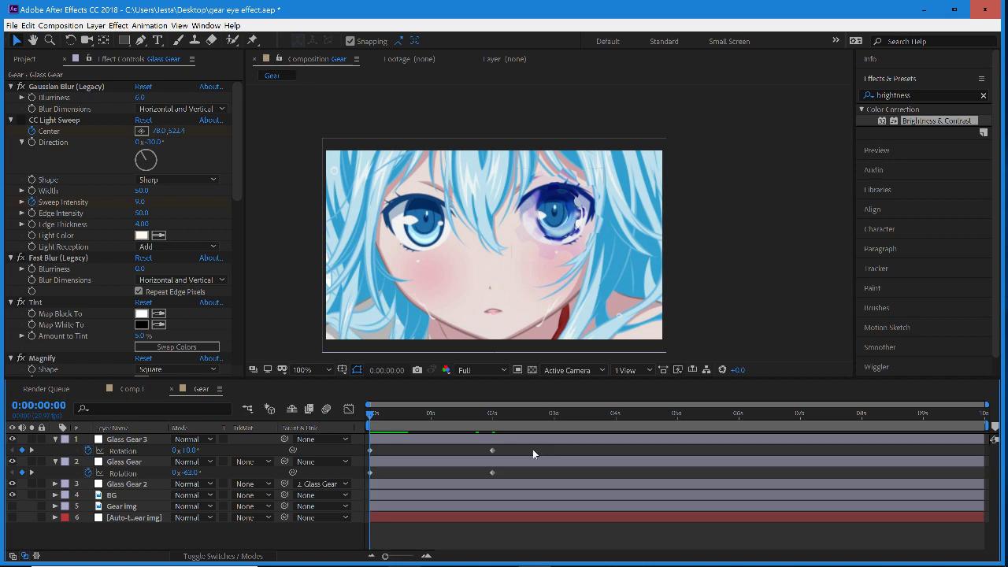
- Apply Easy Ease to both rotation keyframes of the Glass Gear layer
click(122, 450)
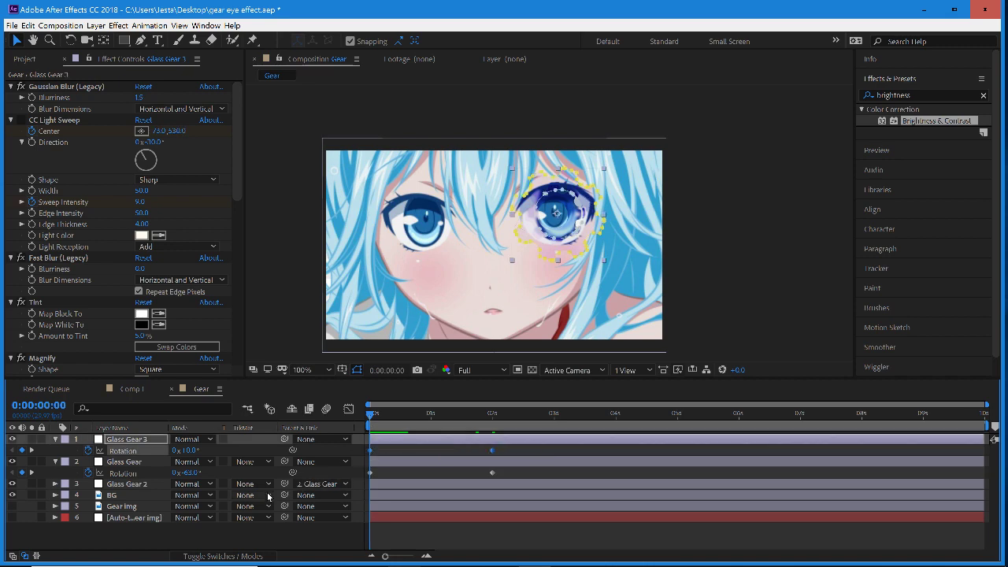
click(130, 463)
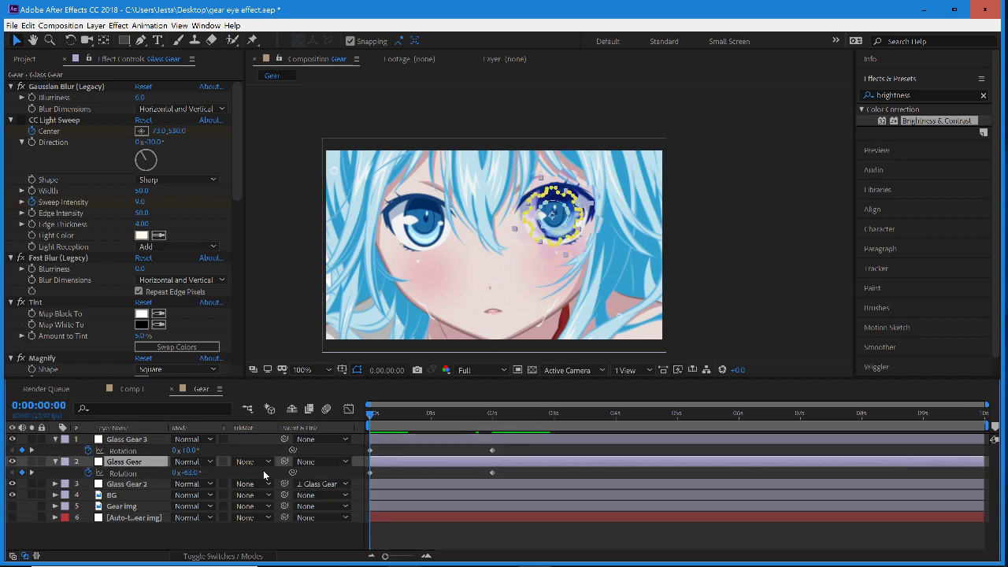
click(512, 472)
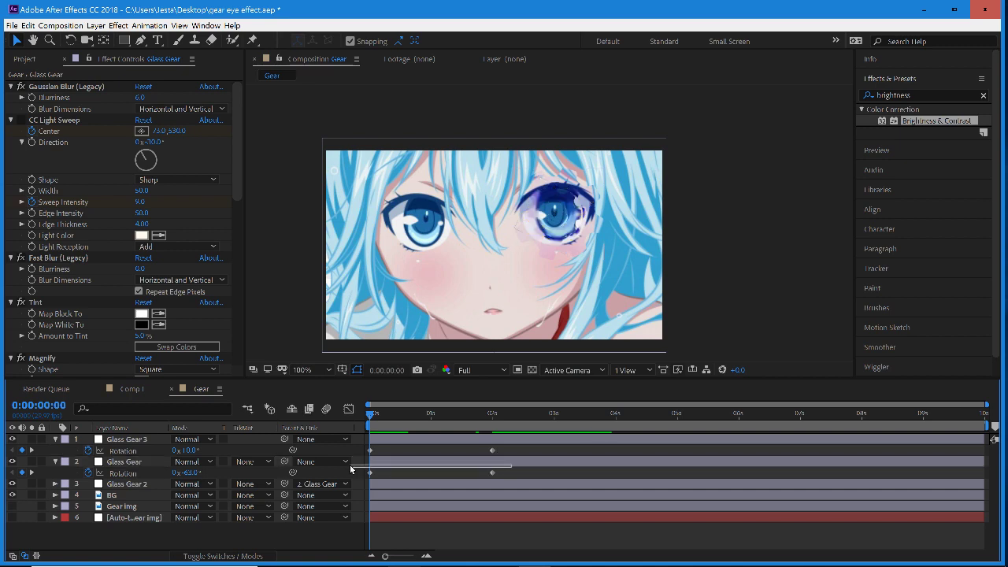
click(123, 474)
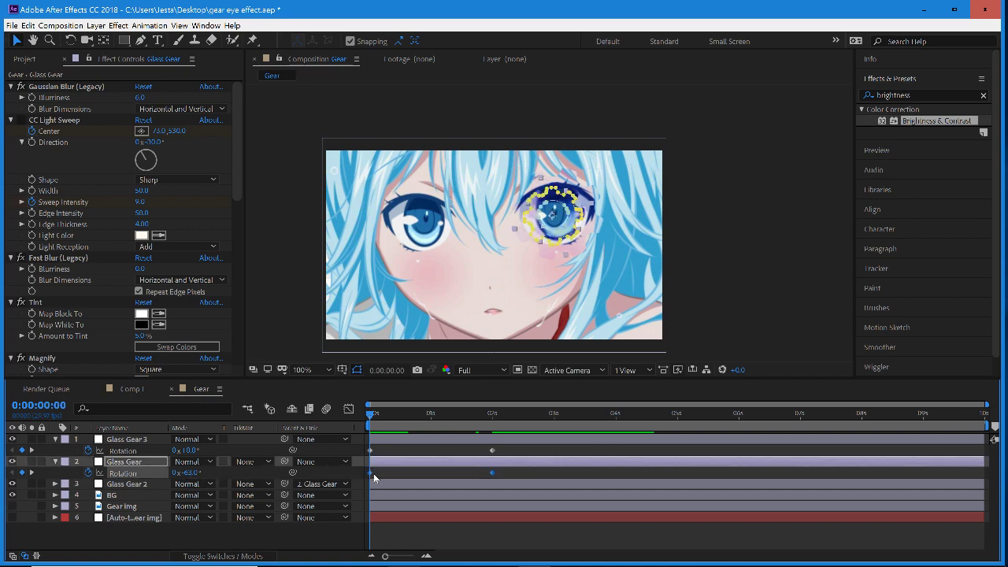
right_click(370, 473)
mouse_move(430, 470)
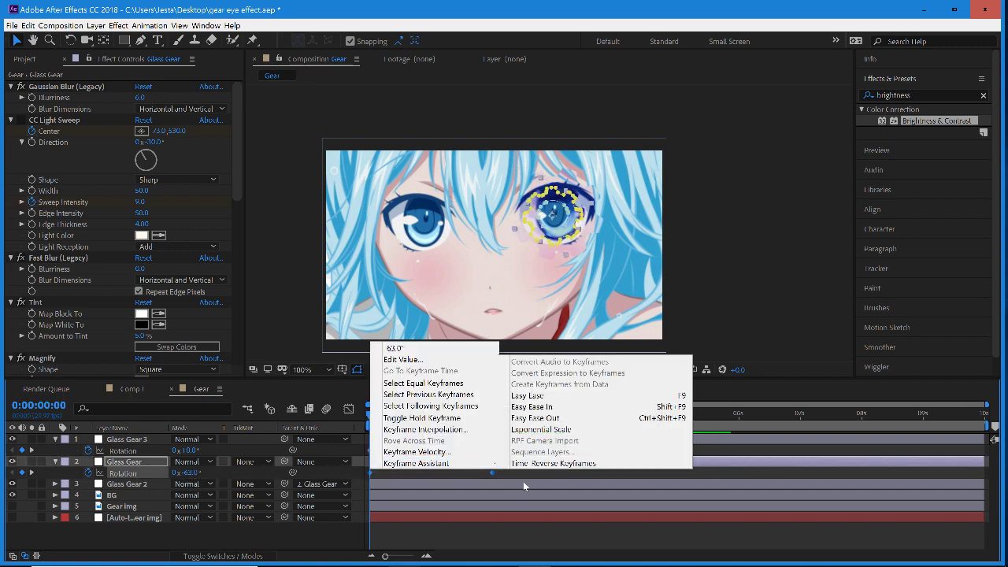
click(567, 395)
- Apply Easy Ease to both rotation keyframes of Glass Gear 3
drag(507, 445, 367, 460)
right_click(371, 452)
mouse_move(418, 449)
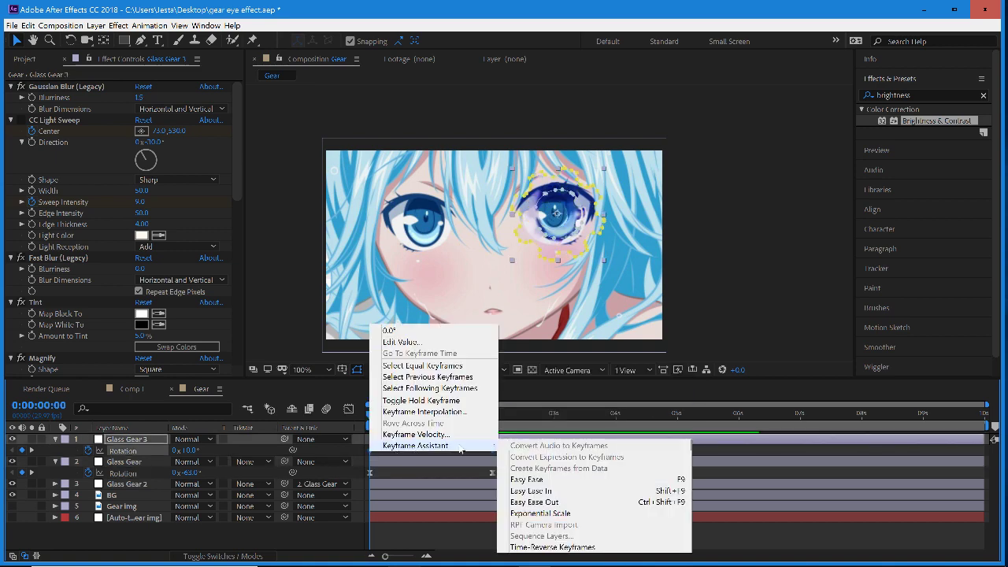
click(525, 480)
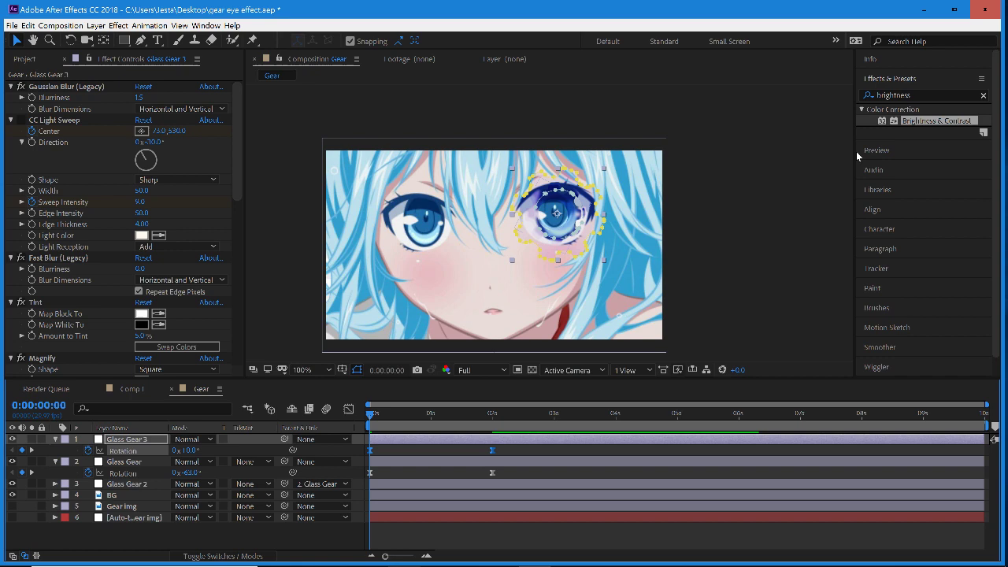
- Search the effects for Optical Flares
click(923, 96)
text(optical)
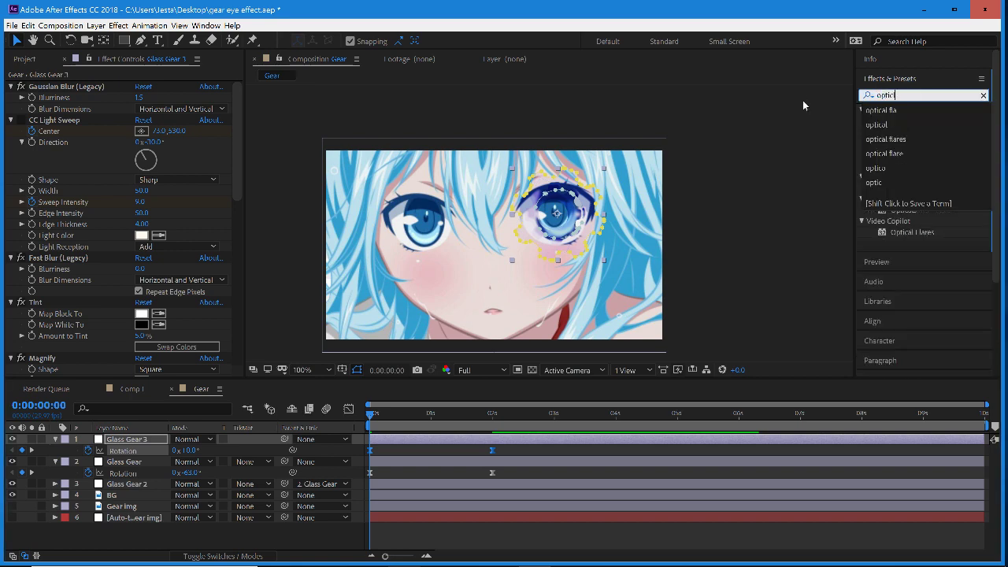
click(900, 141)
drag(912, 122, 522, 452)
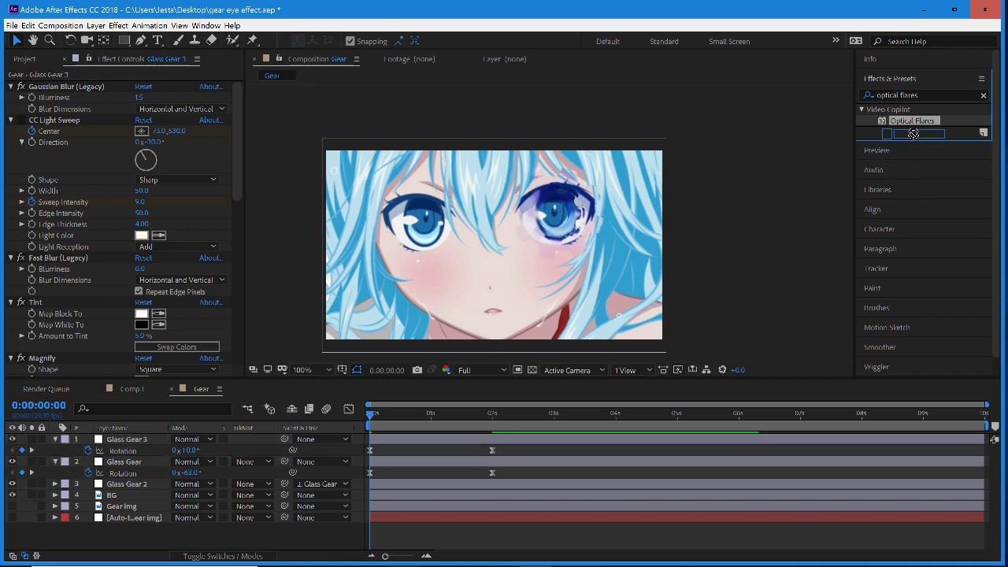
- Create a new adjustment layer above the Glass Gear 3 layer
click(97, 25)
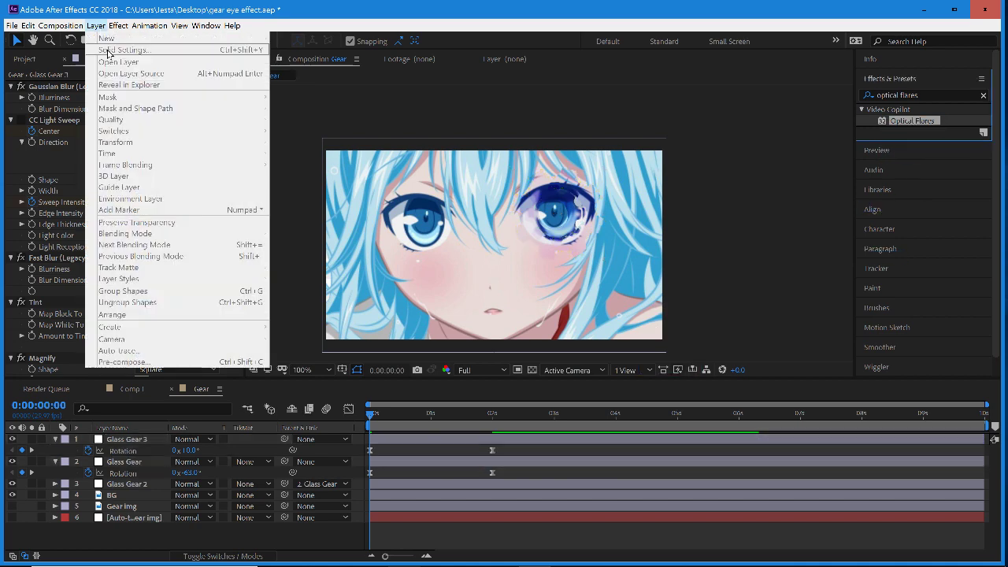
mouse_move(118, 26)
click(429, 445)
click(430, 444)
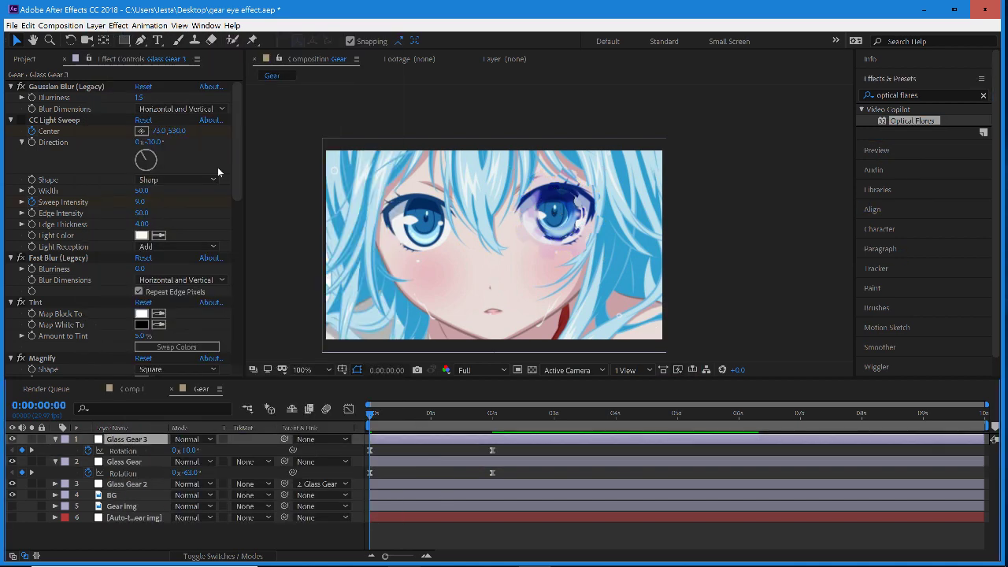
click(96, 26)
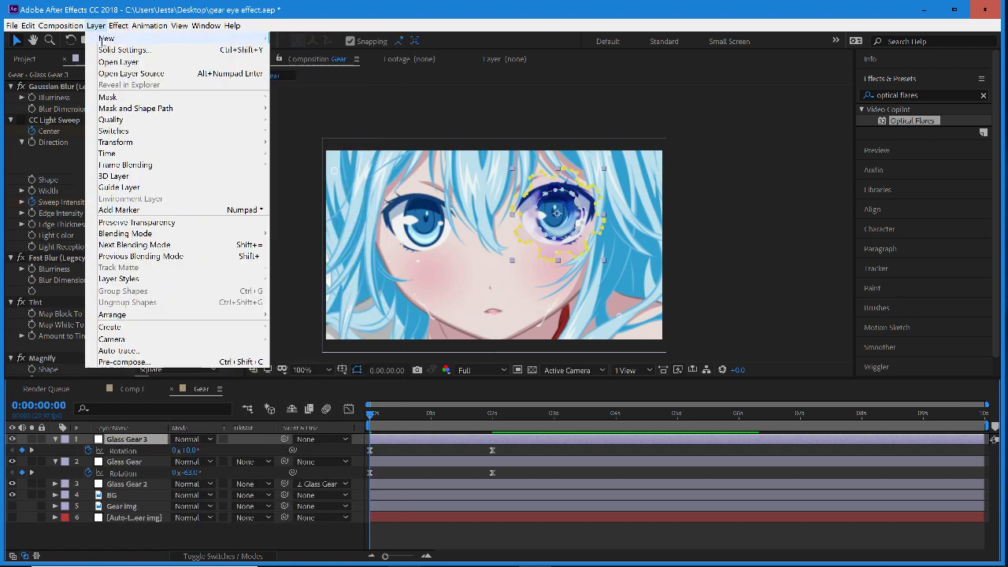
mouse_move(107, 38)
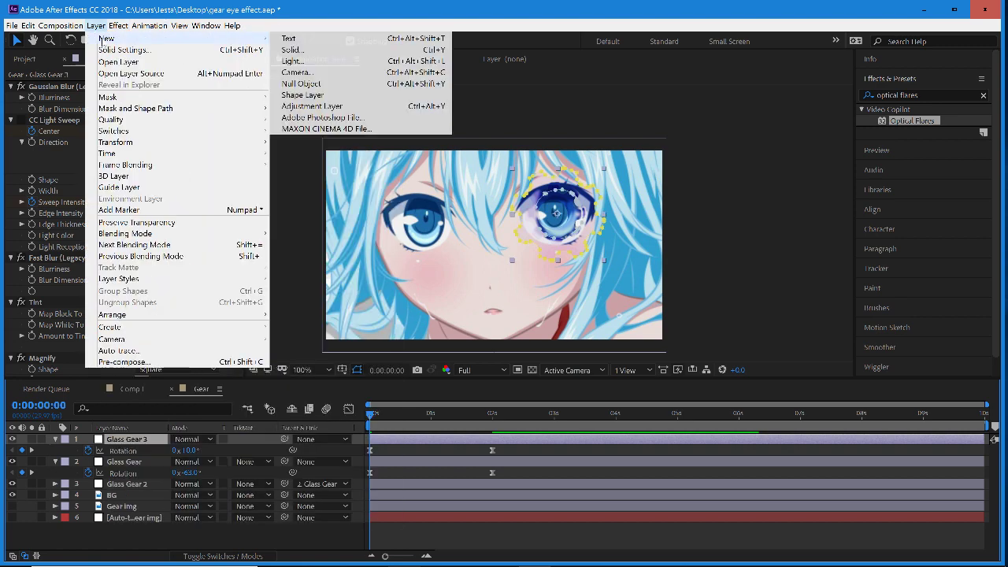
click(313, 106)
- Apply Optical Flares to the new adjustment layer and set its render mode to Over Original
drag(904, 121, 431, 446)
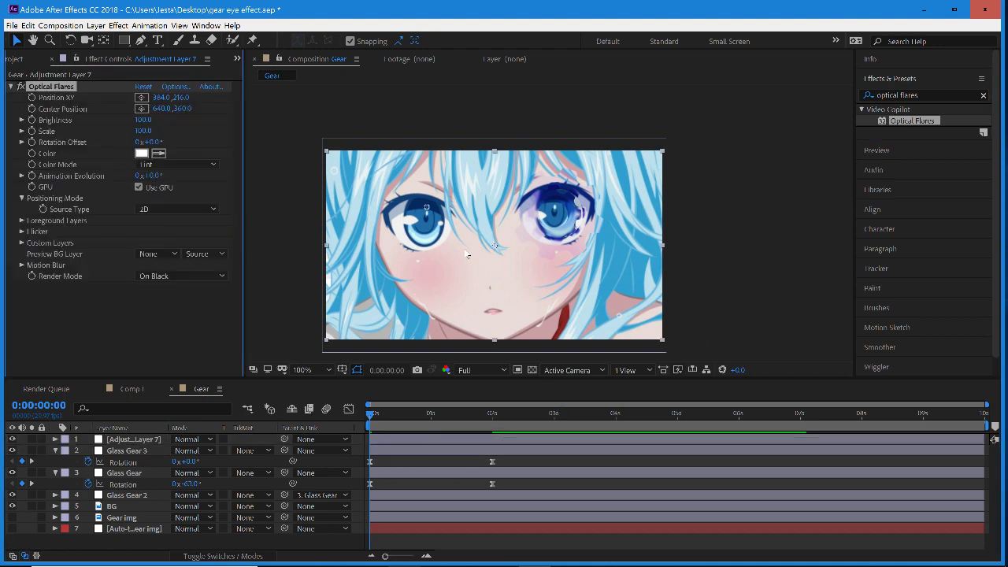
click(217, 276)
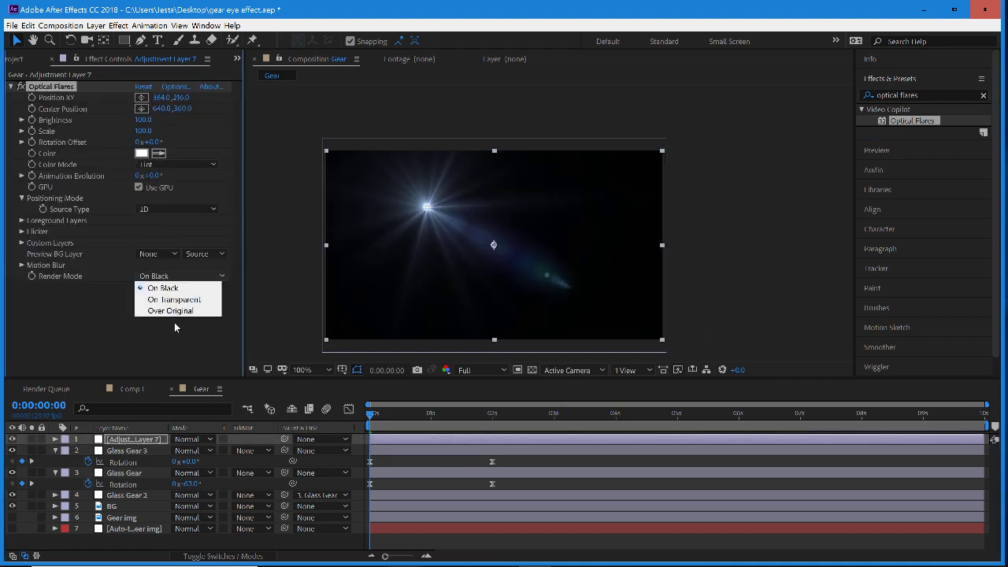
click(171, 311)
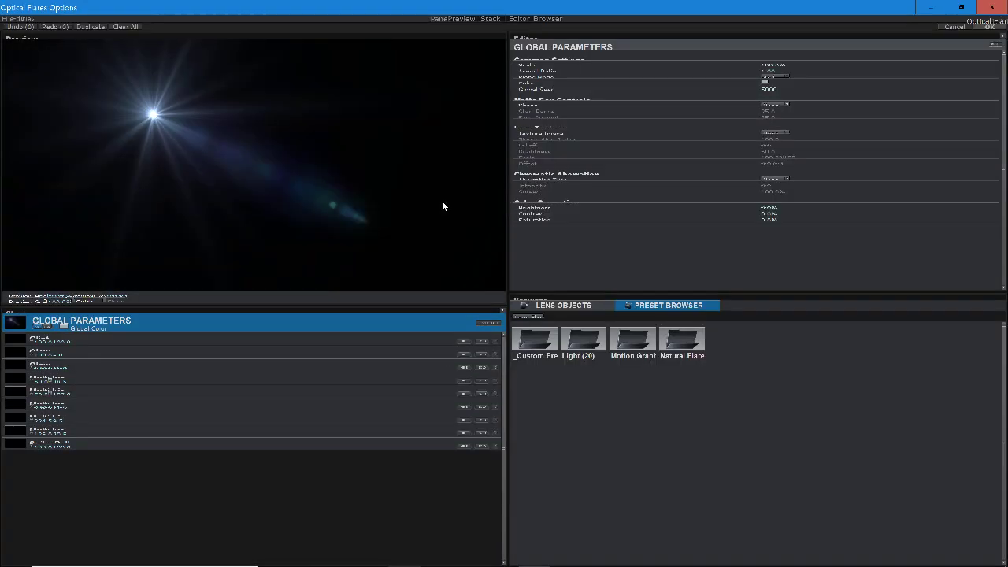
- Load the Beam preset from the Light presets and hide its first Glow element in the Optical Flares options
double_click(588, 337)
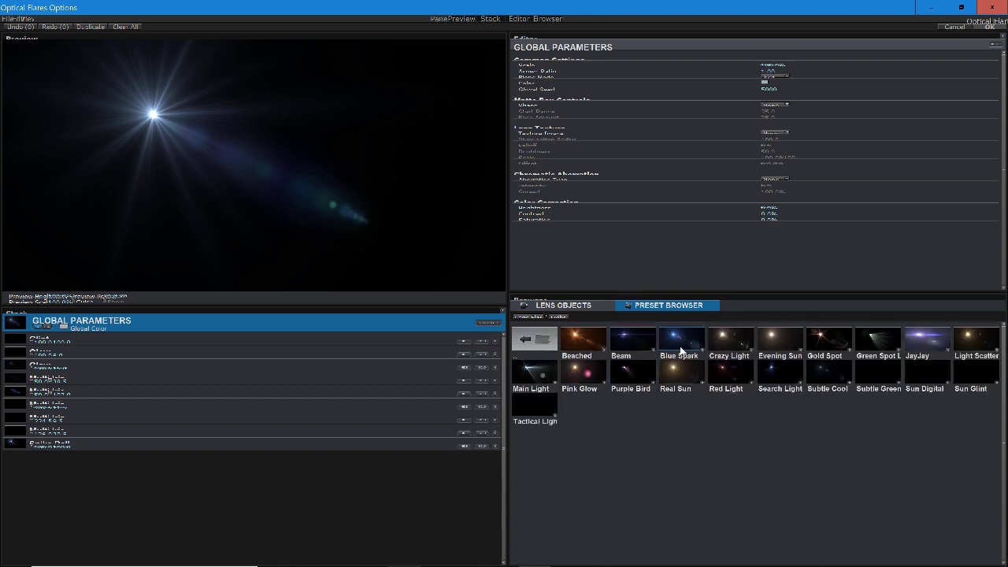
click(634, 341)
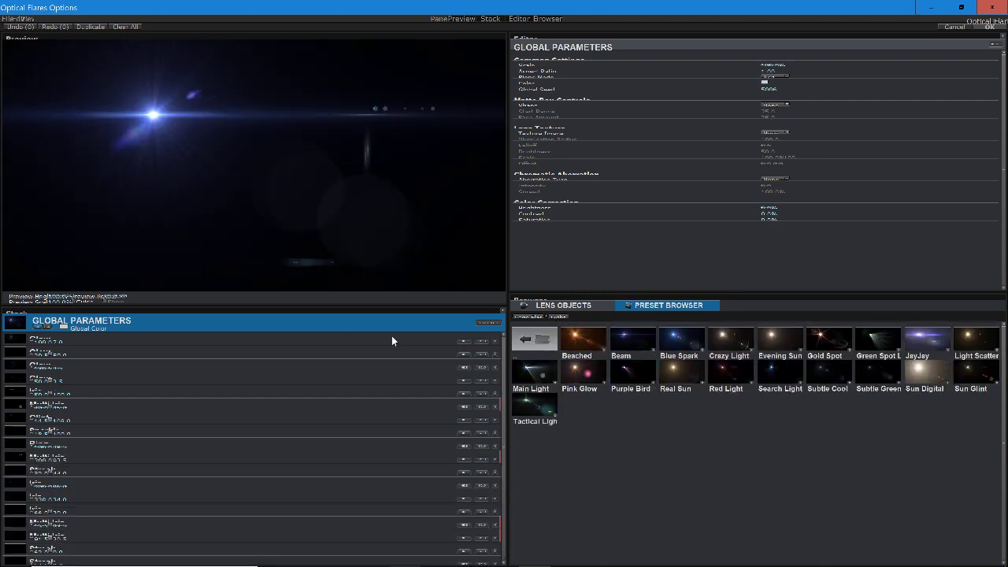
click(459, 341)
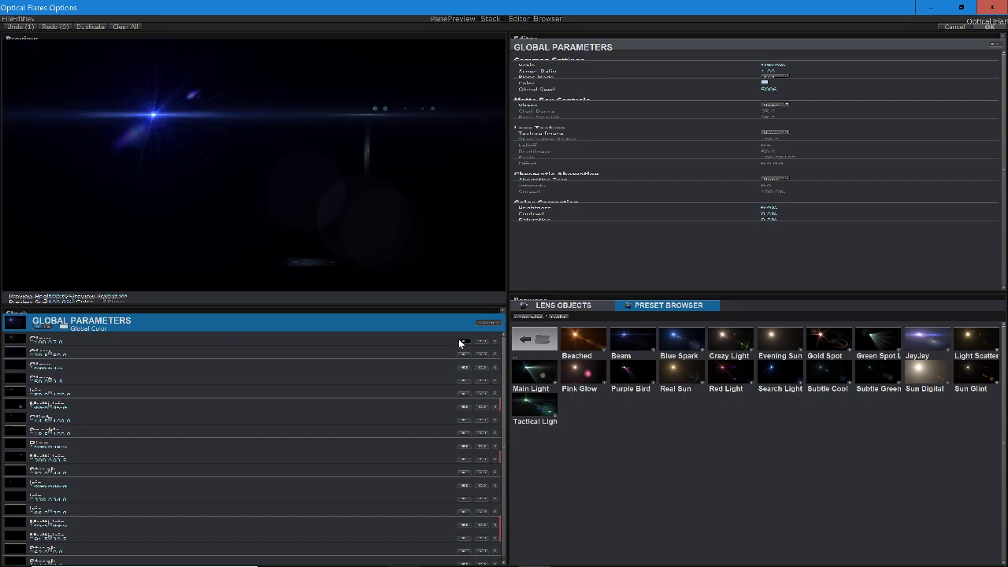
click(990, 26)
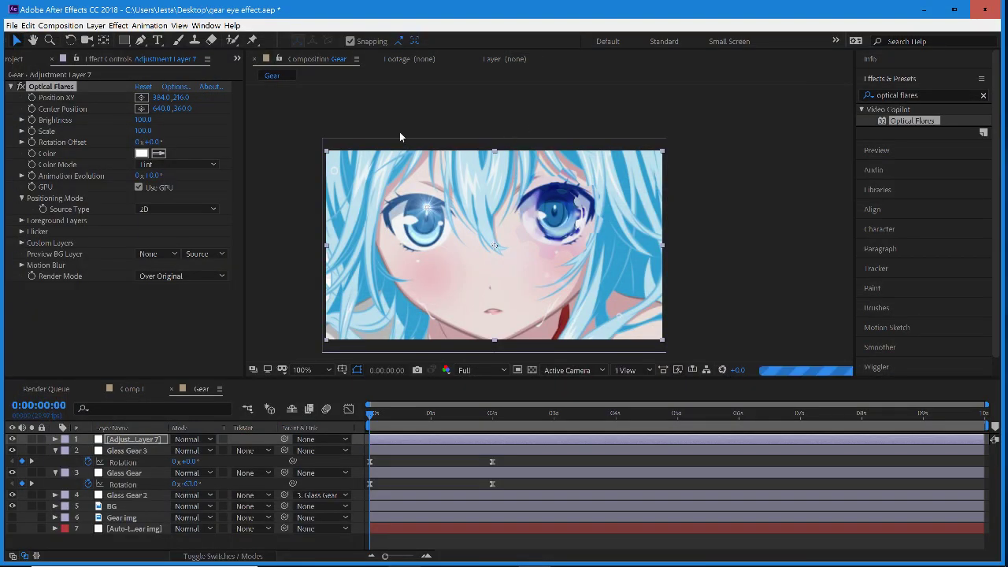
- Place the flare's Position XY at 872, 232 over the pupil of the gear-covered eye
click(143, 97)
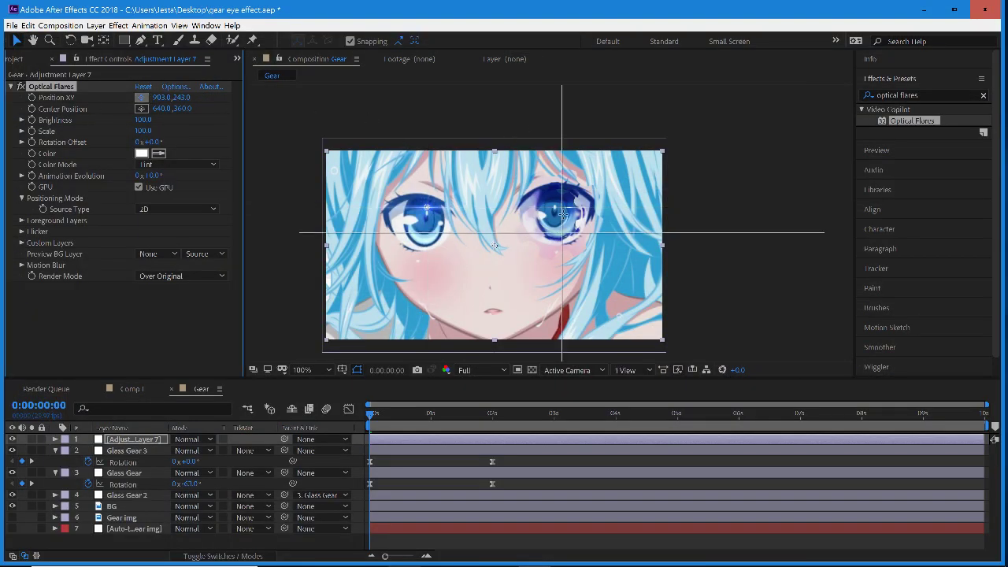
click(556, 214)
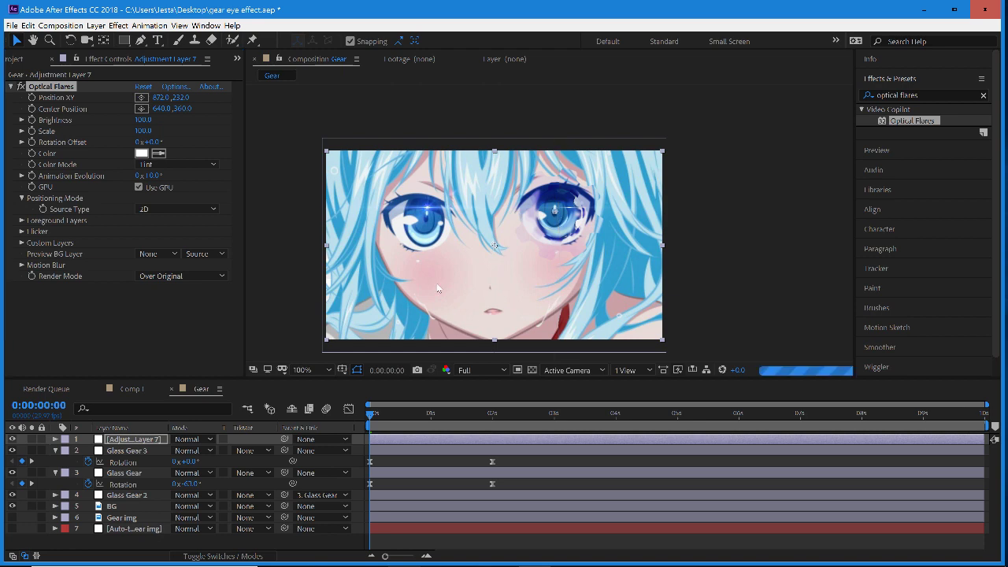
click(774, 241)
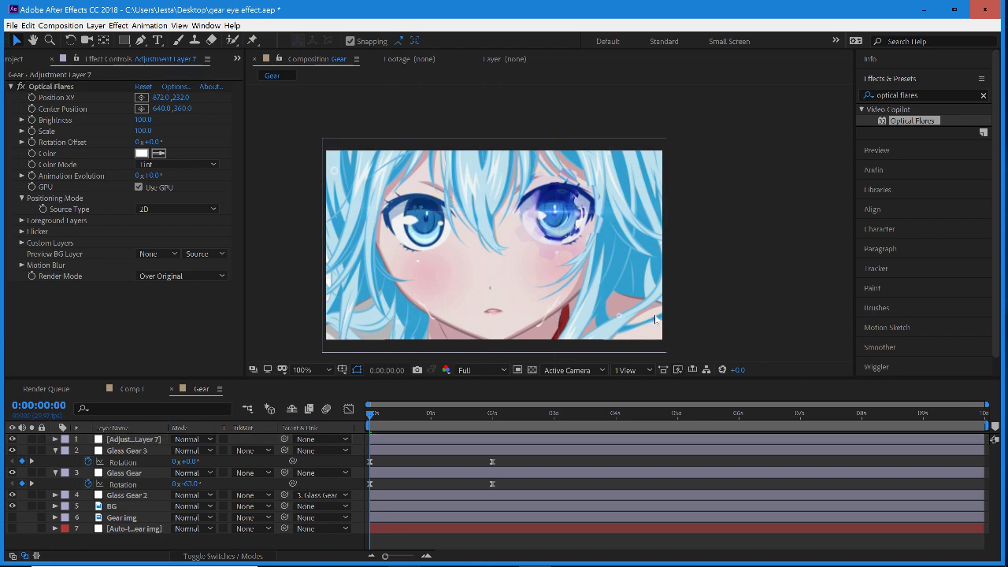
click(883, 82)
click(904, 95)
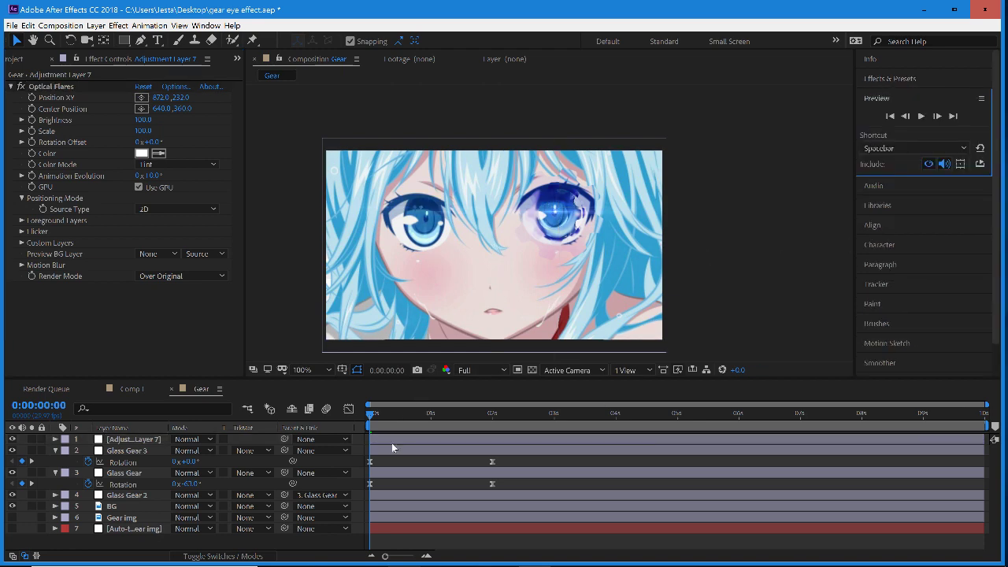
- Animate the flare's Center Position with a keyframe at the start and a second one of 601, 360 at 2 seconds
click(435, 439)
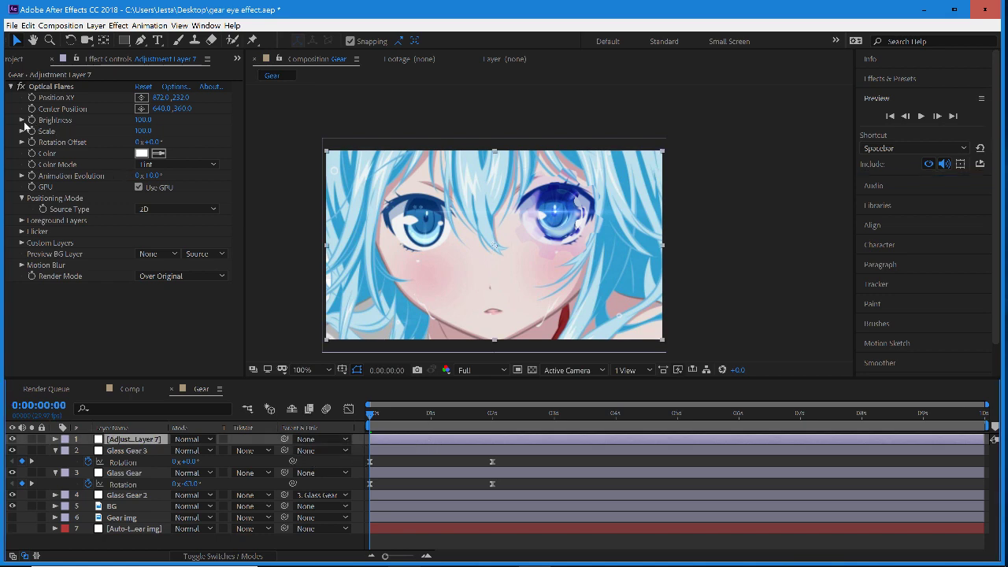
click(50, 86)
key(u)
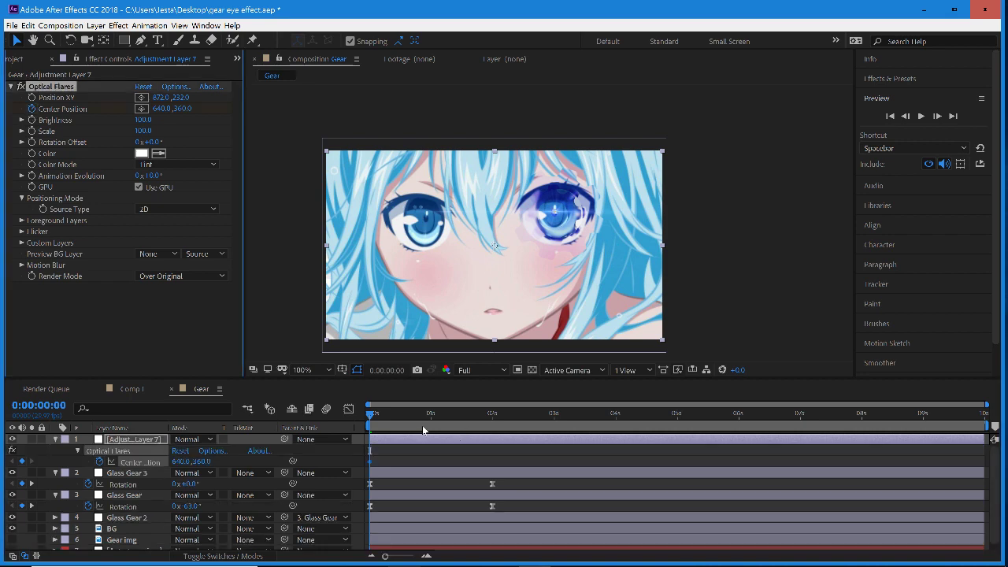
drag(454, 414, 492, 416)
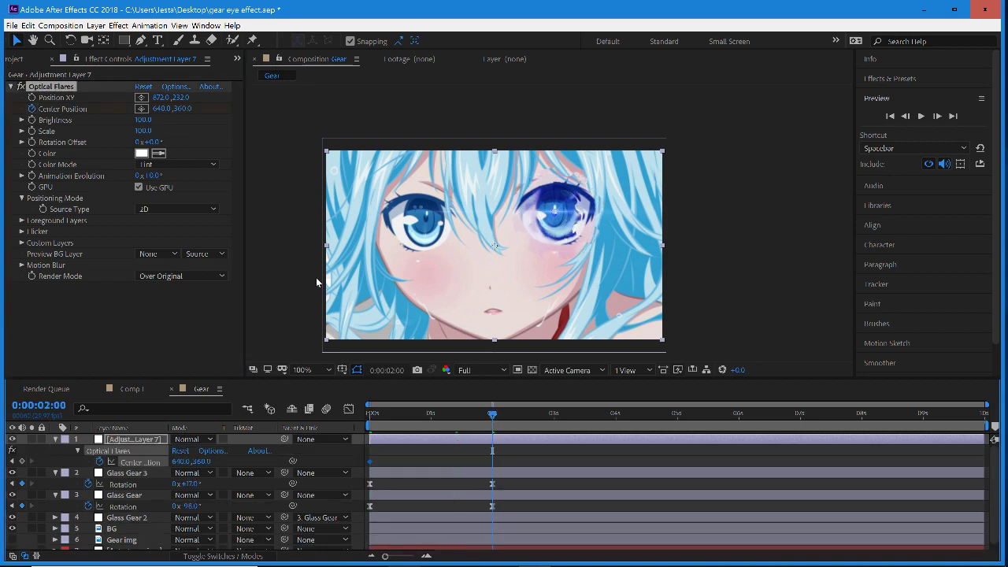
drag(157, 97, 157, 132)
click(128, 114)
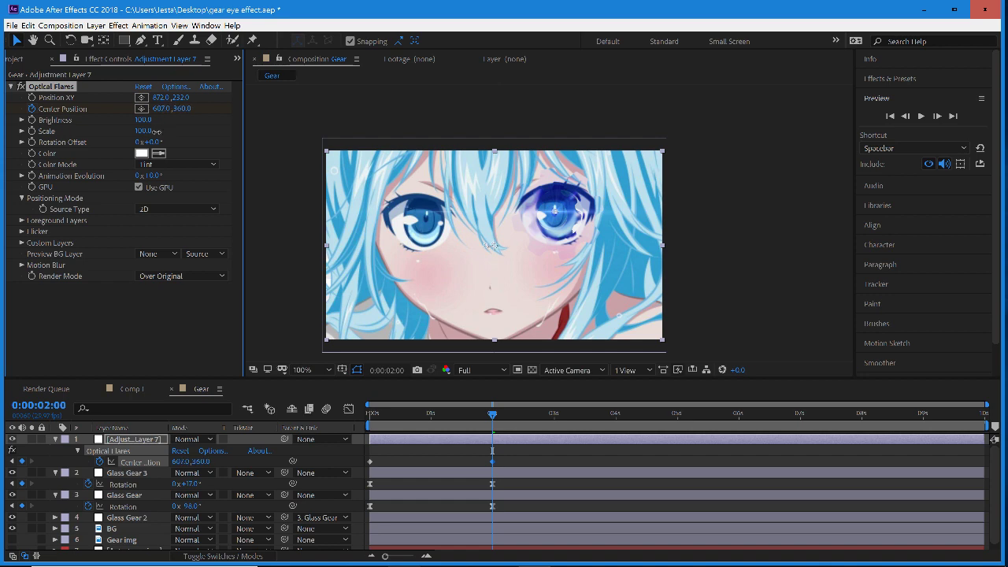
click(724, 248)
- Preview the combined flare and gear animation from the start of the composition
drag(437, 415, 348, 413)
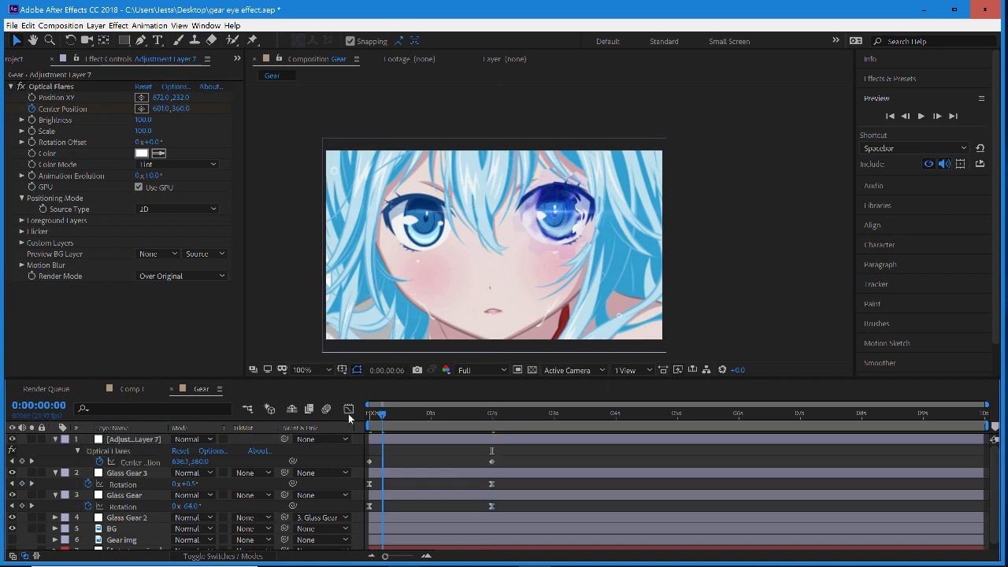
key(space)
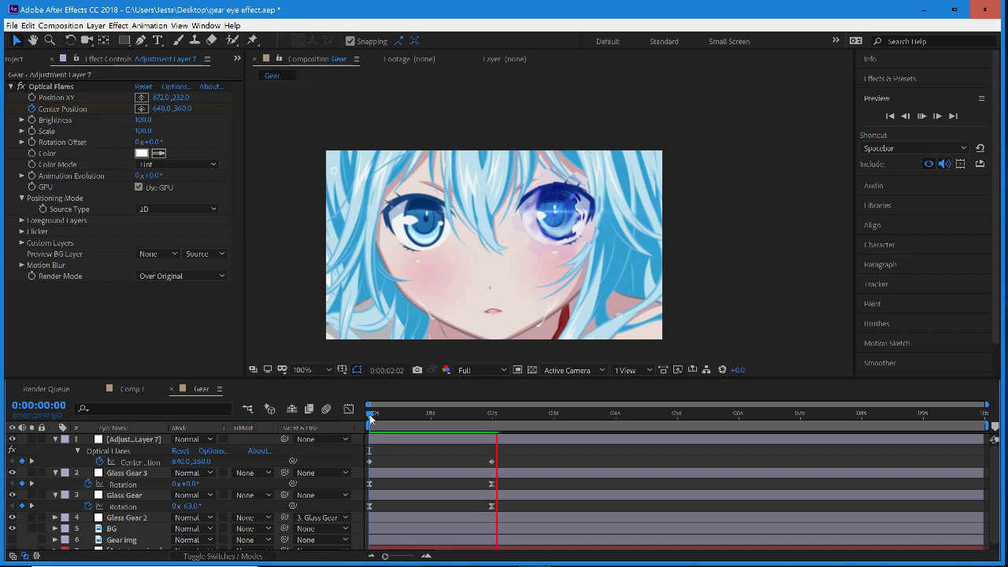
key(space)
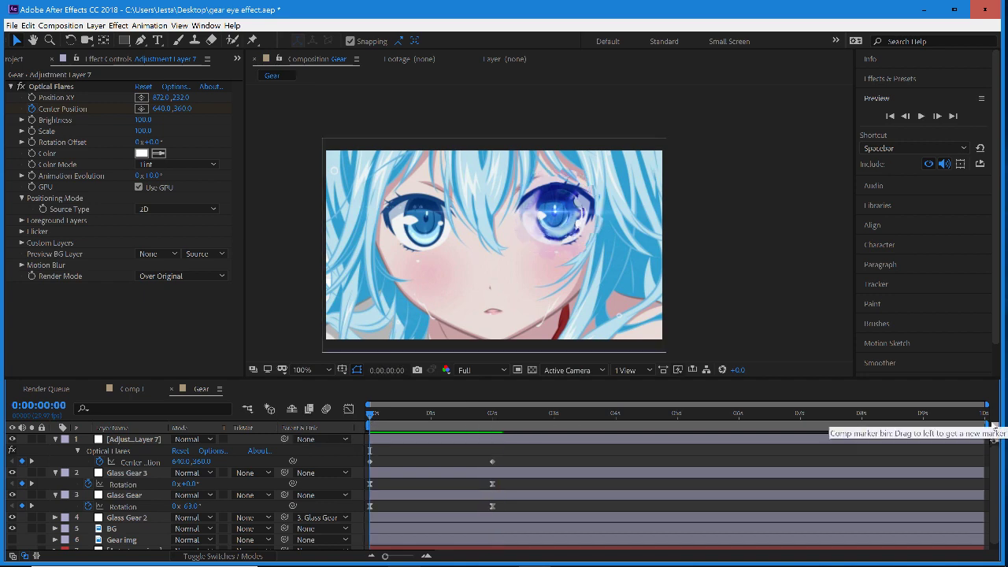
- Shorten the work area to end at about 2 seconds and preview the looping animation
drag(986, 428, 500, 444)
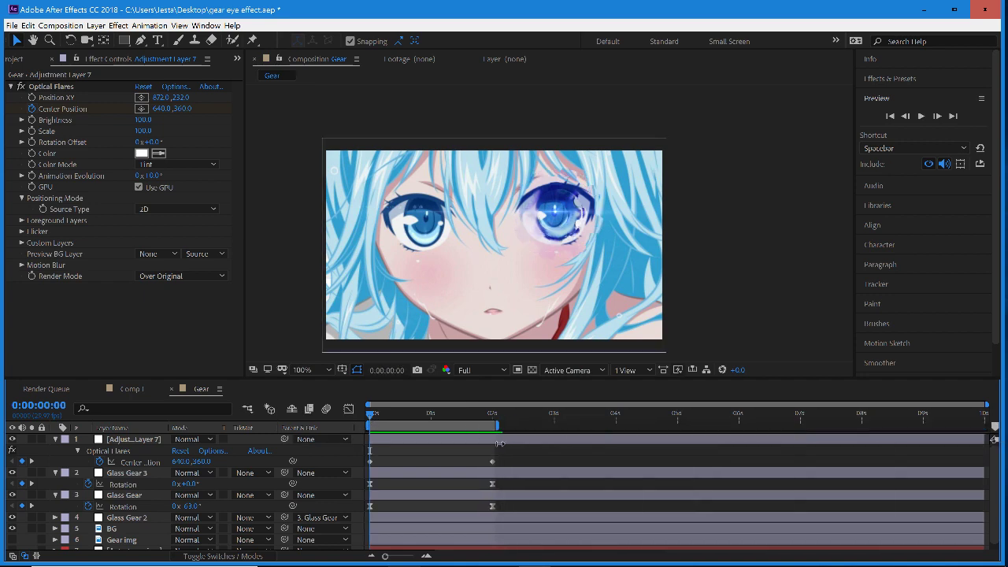
key(space)
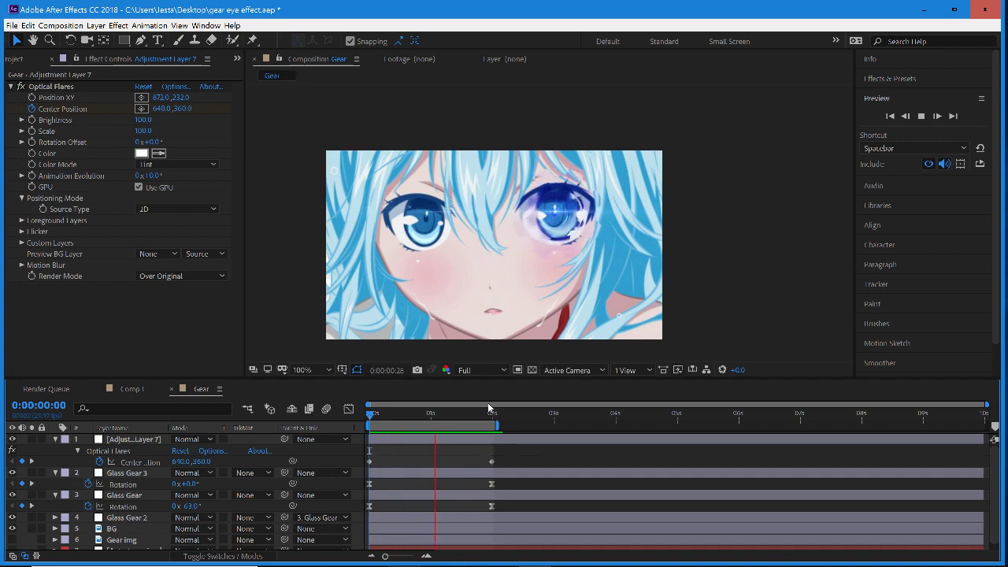
click(384, 412)
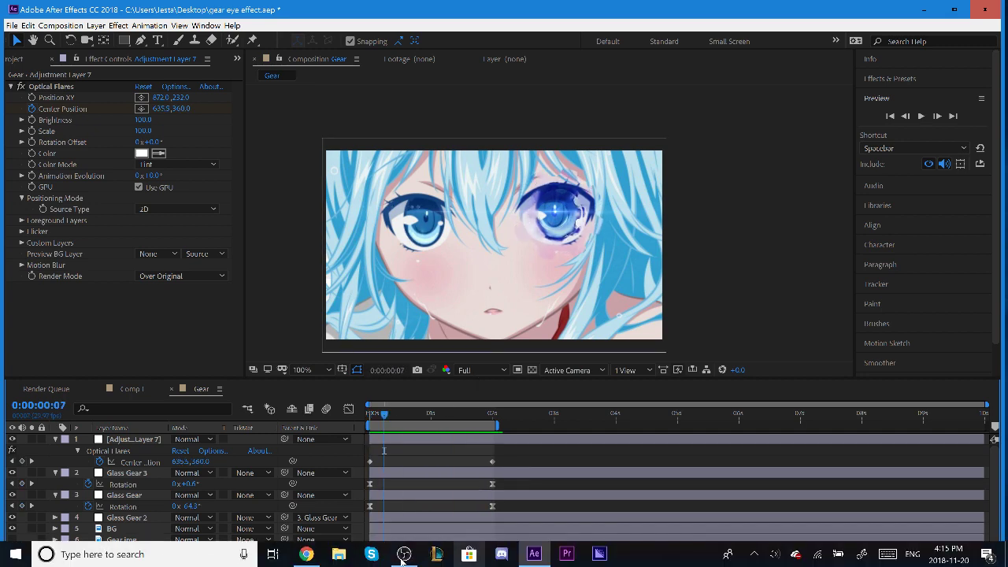